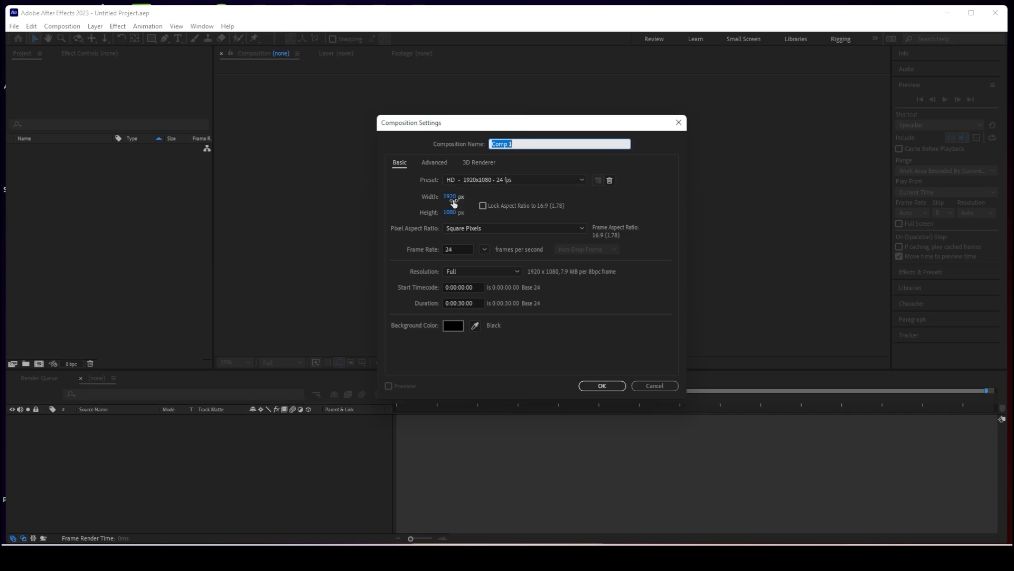
# Set the new composition's size to 2016 × 1118 px, leaving the aspect ratio unlocked
pyautogui.click(511, 179)
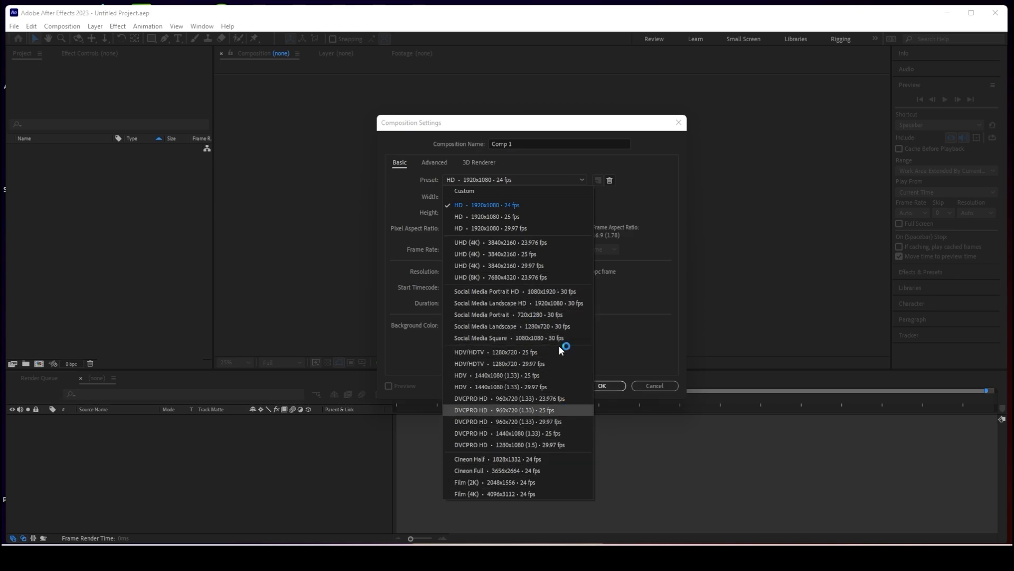
pyautogui.click(633, 198)
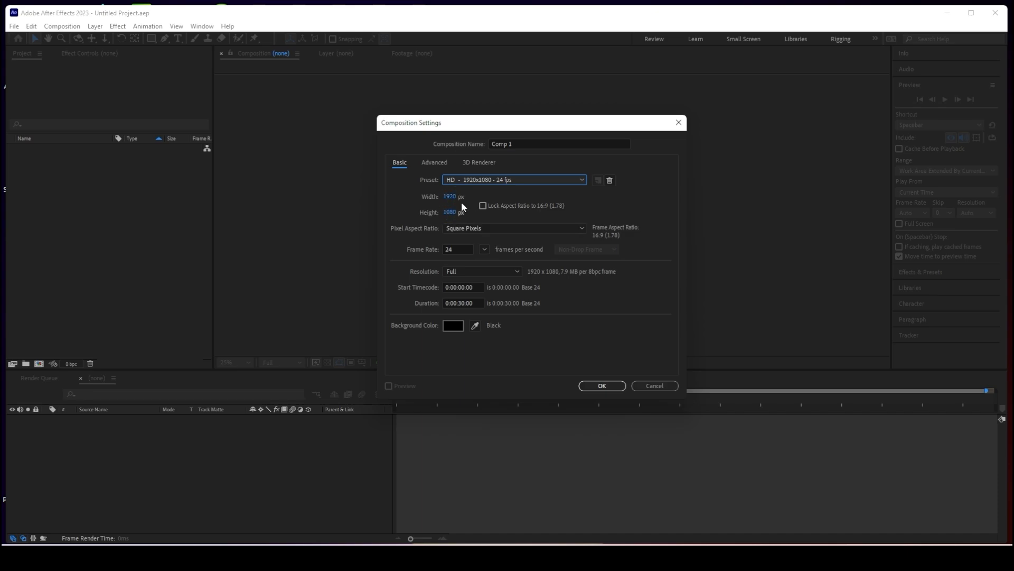
pyautogui.click(483, 206)
pyautogui.moveTo(450, 196); pyautogui.dragTo(476, 189)
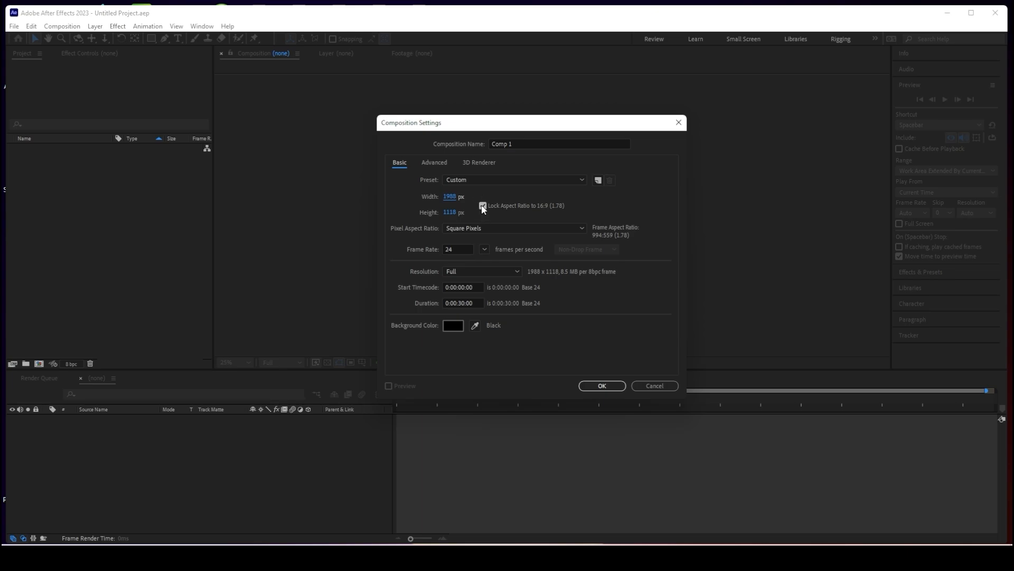
pyautogui.moveTo(452, 201); pyautogui.dragTo(491, 204)
# Set the composition's duration to 0:00:10:00 and create Comp 1
pyautogui.click(464, 250)
pyautogui.click(458, 303)
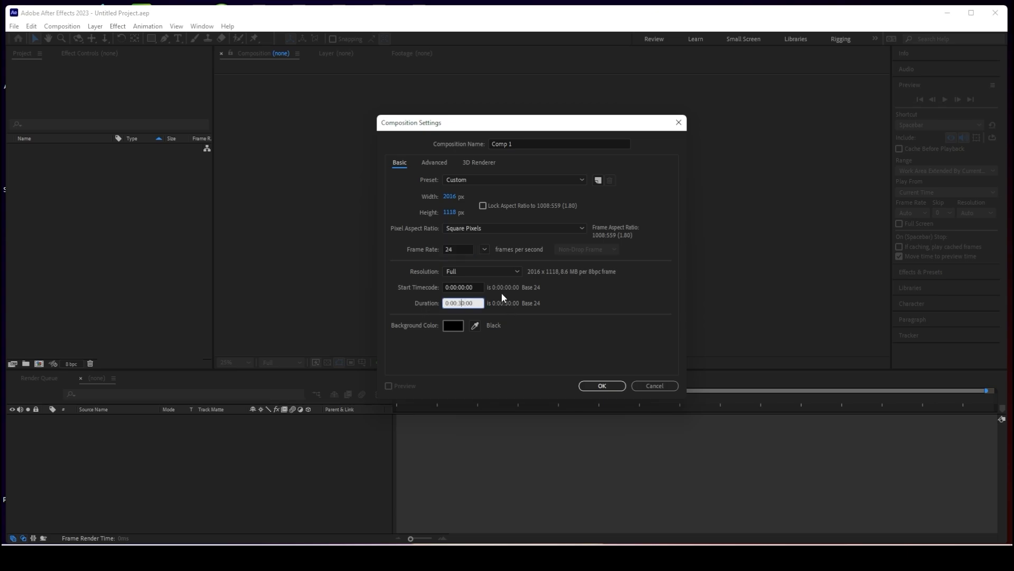
pyautogui.write('1')
pyautogui.click(603, 384)
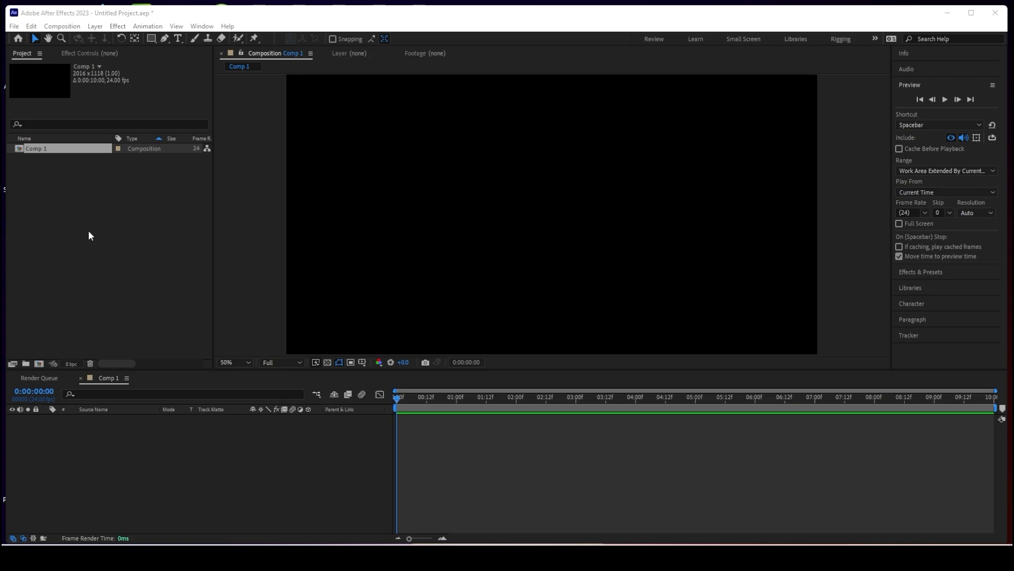
pyautogui.click(88, 54)
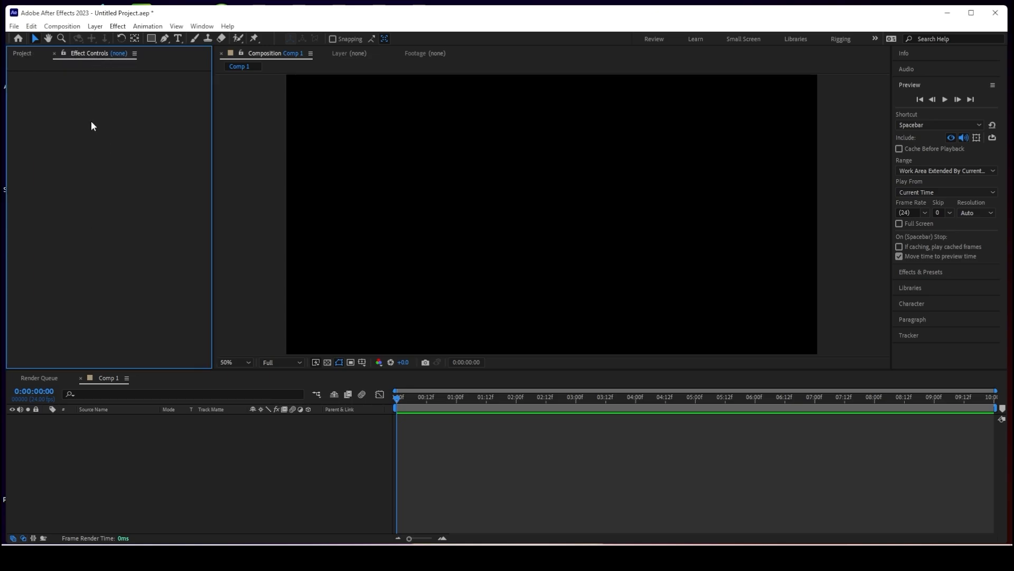
pyautogui.click(23, 54)
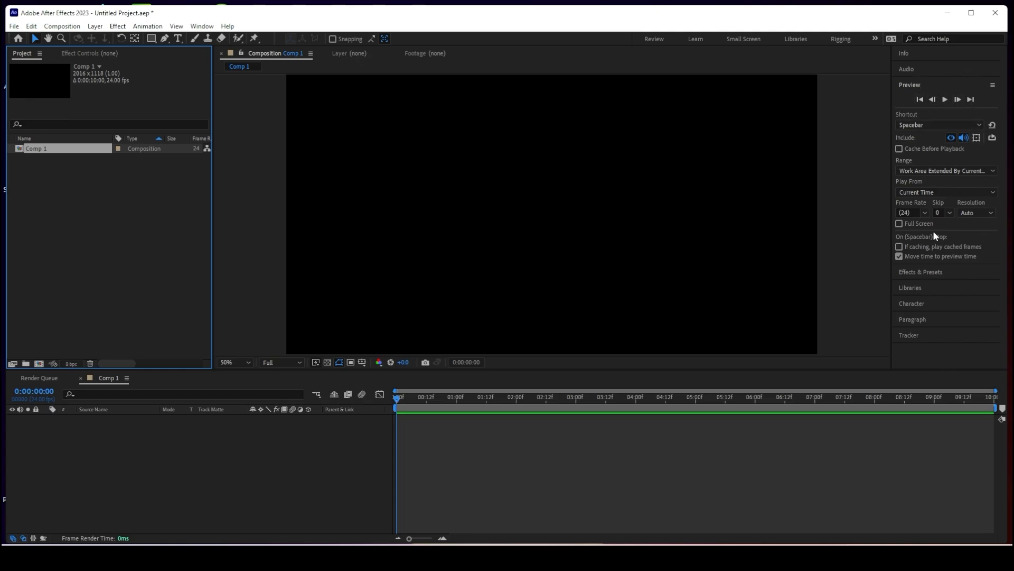
pyautogui.hotkey('ctrl', 'y')
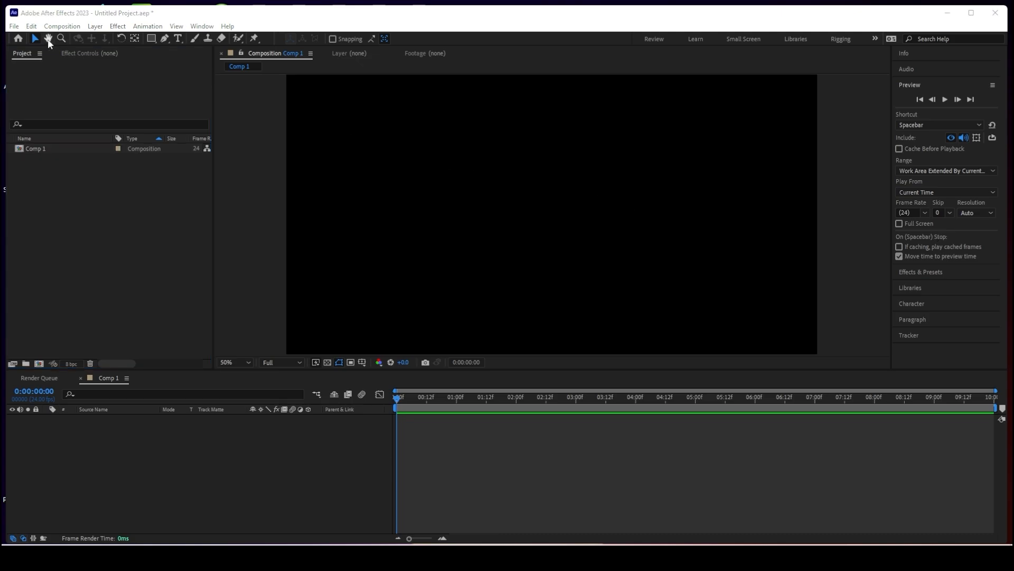
# Start a multiple-file import and browse to YOUTUBE > AFTER EFFECTS > AFTER EFFECTS EN 10 MIN > MINIATURE > IMG
pyautogui.click(14, 27)
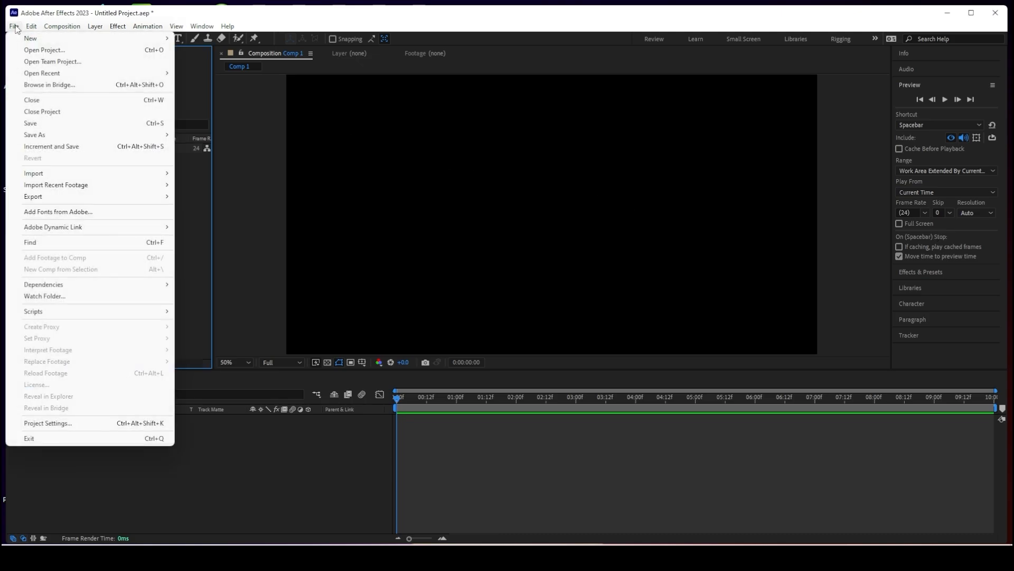
pyautogui.moveTo(117, 178)
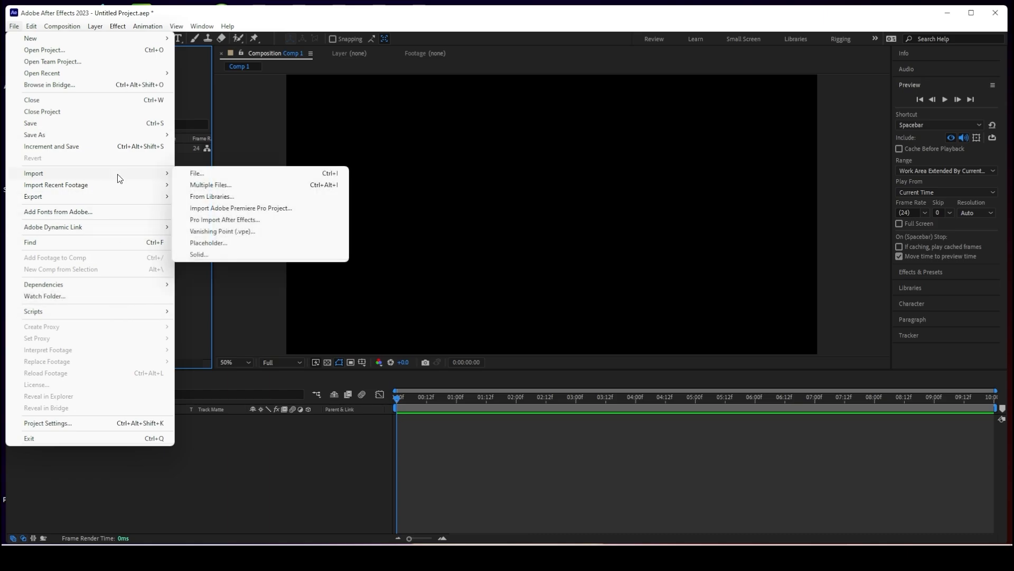
pyautogui.click(232, 184)
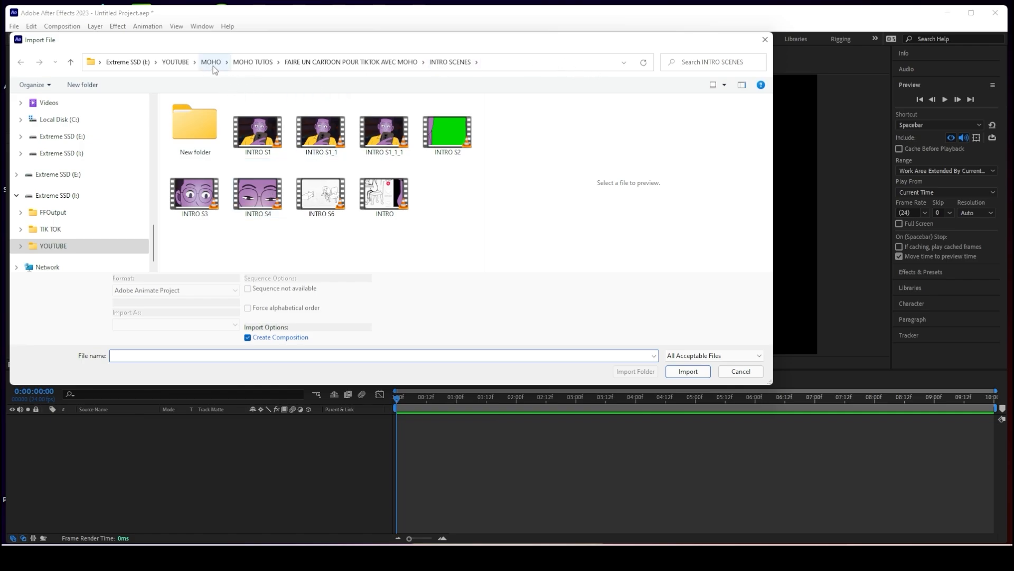
pyautogui.click(183, 64)
pyautogui.doubleClick(208, 116)
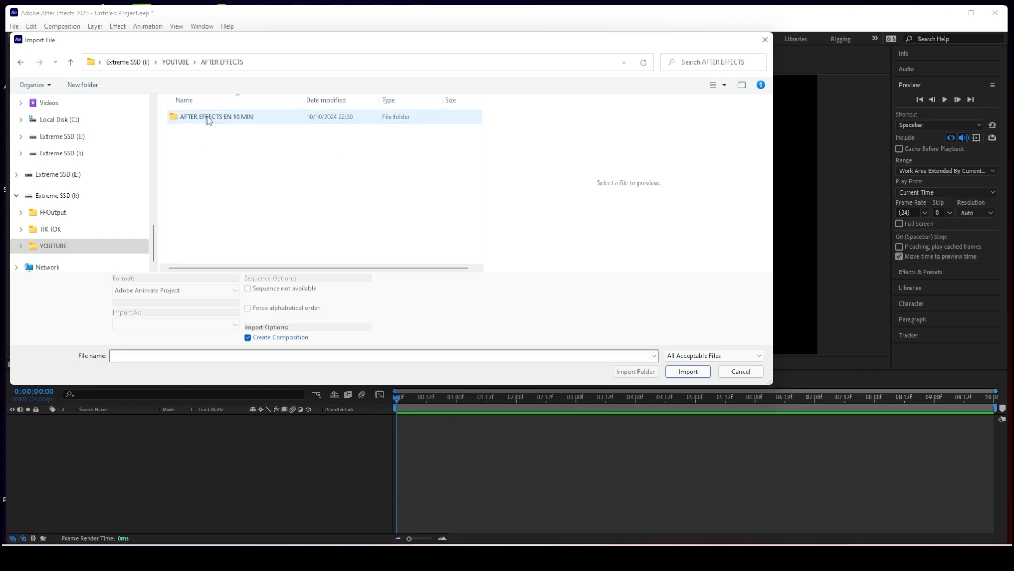
pyautogui.doubleClick(208, 118)
pyautogui.click(205, 121)
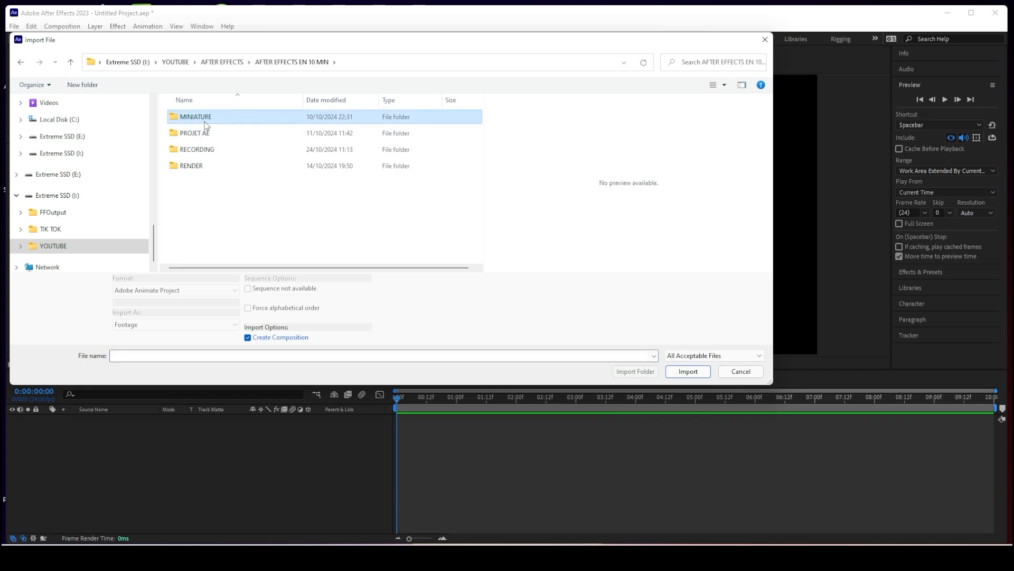
pyautogui.doubleClick(204, 122)
pyautogui.doubleClick(195, 123)
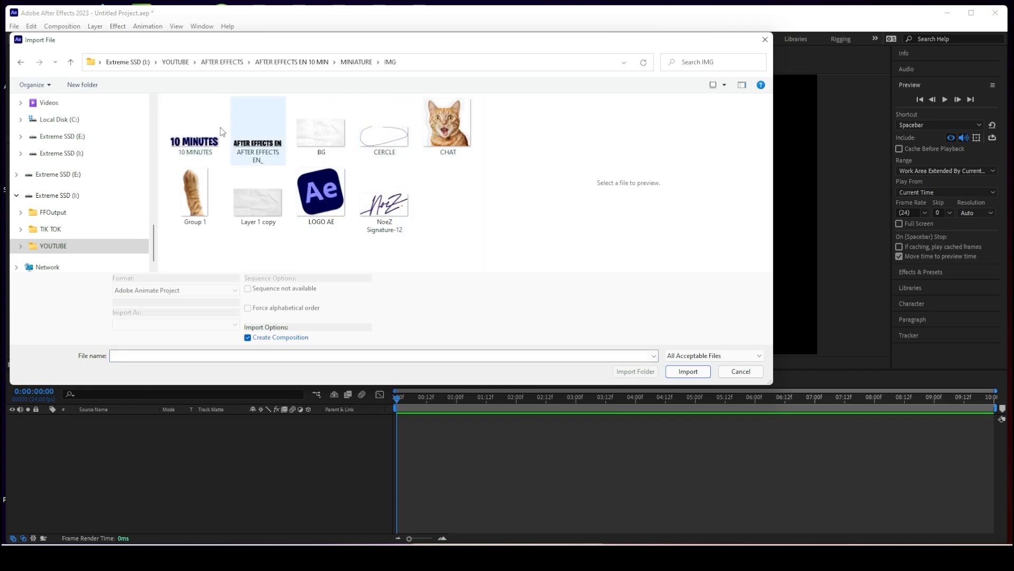
# Import all nine PNG images as footage and create a single composition from them using the dimensions of 10 MINUTES.png
pyautogui.moveTo(457, 231)
pyautogui.mouseDown()
pyautogui.moveTo(201, 143)
pyautogui.moveTo(189, 125)
pyautogui.mouseUp()
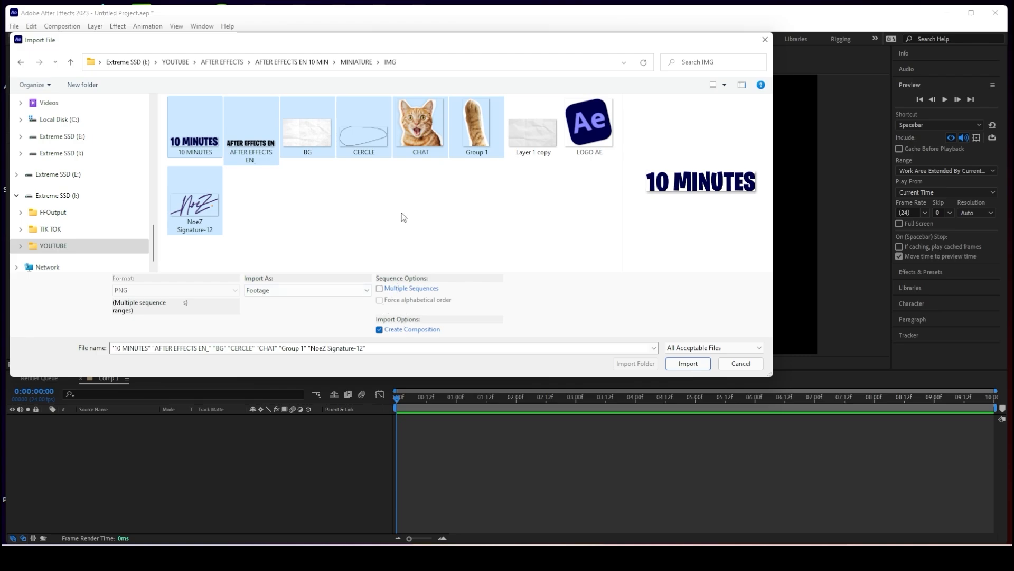
pyautogui.click(276, 294)
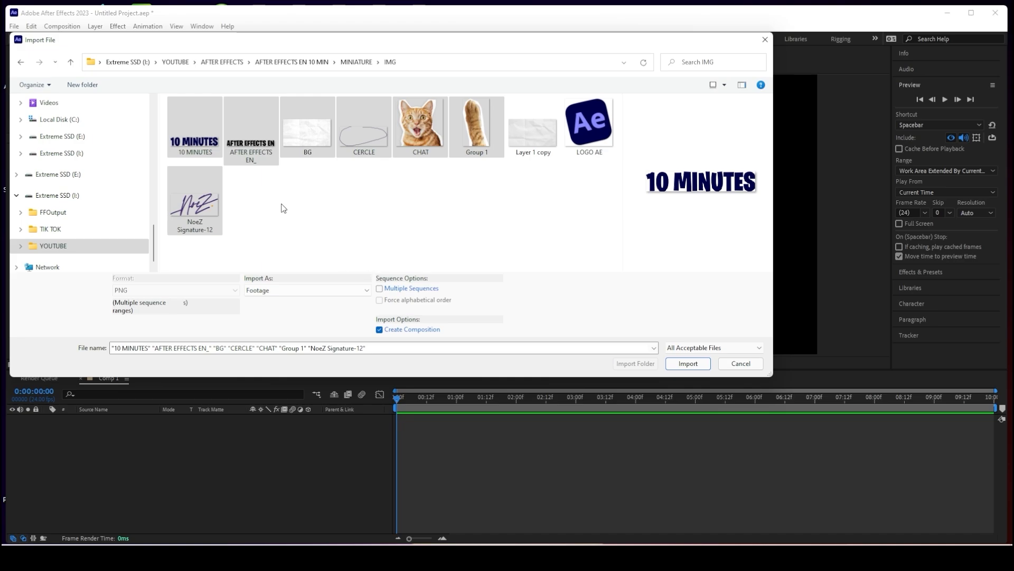
pyautogui.click(205, 142)
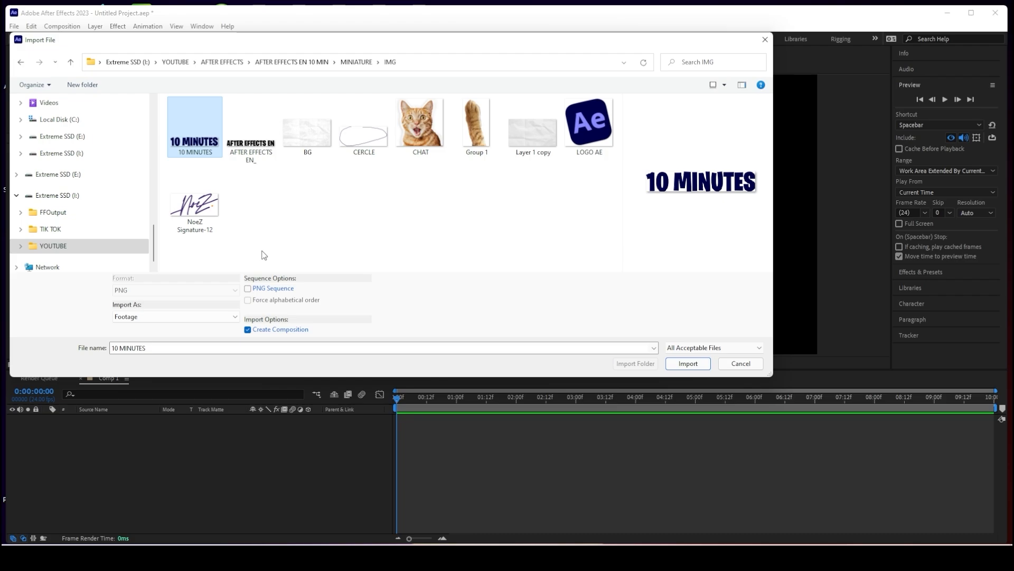
pyautogui.moveTo(600, 227); pyautogui.dragTo(187, 118)
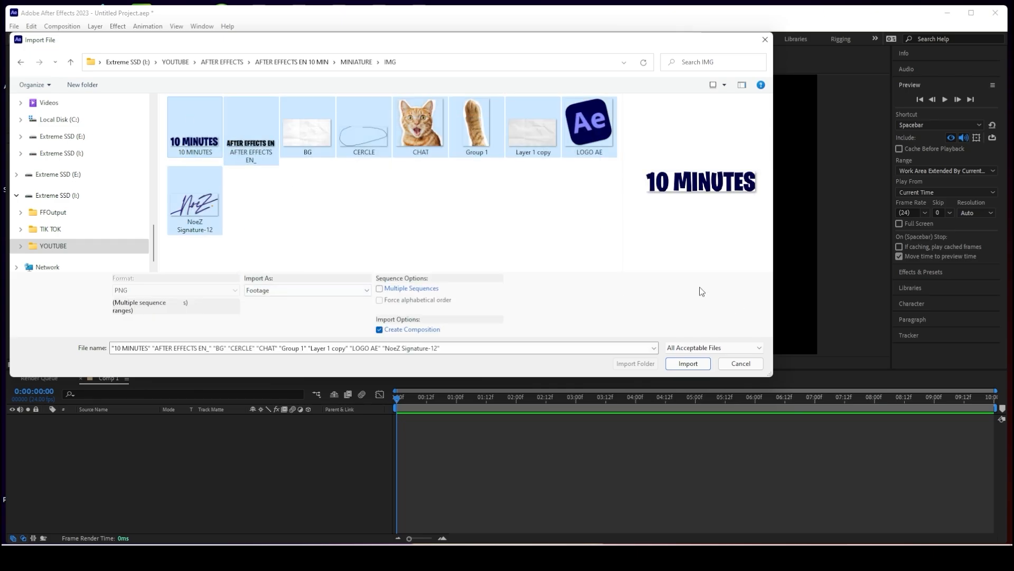
pyautogui.click(704, 364)
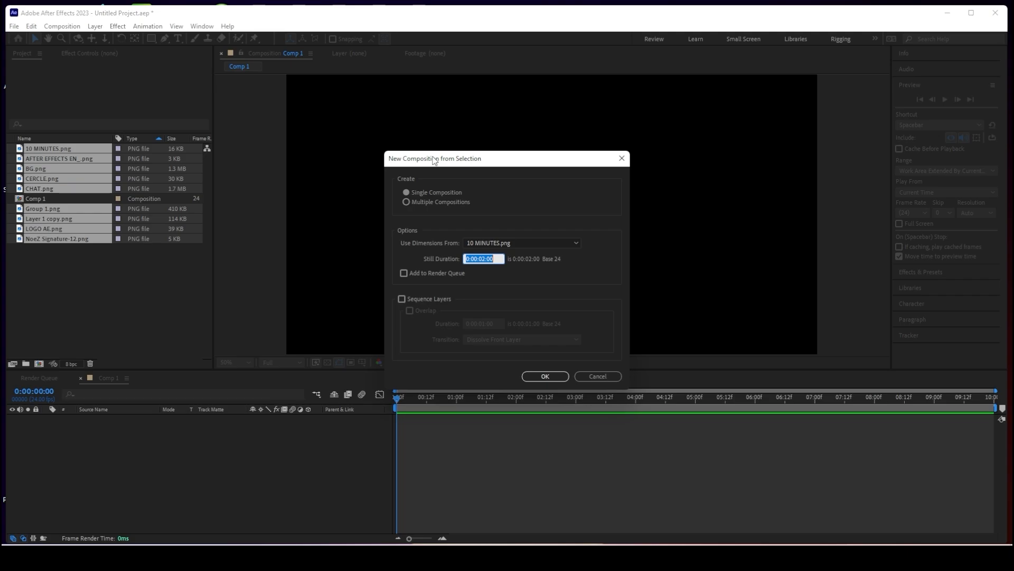
pyautogui.click(546, 377)
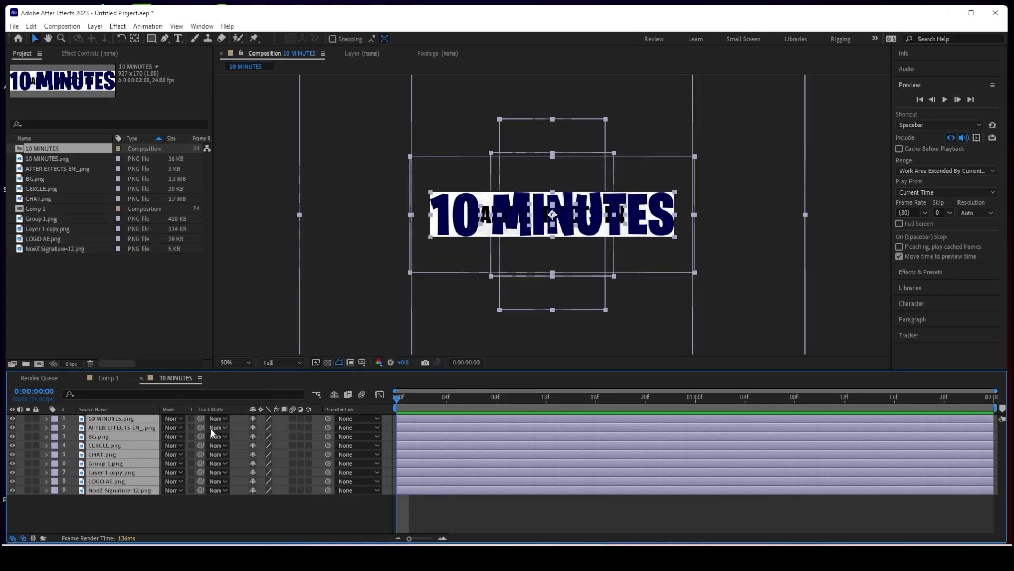
# Close the 10 MINUTES composition's timeline and return to Comp 1
pyautogui.click(278, 504)
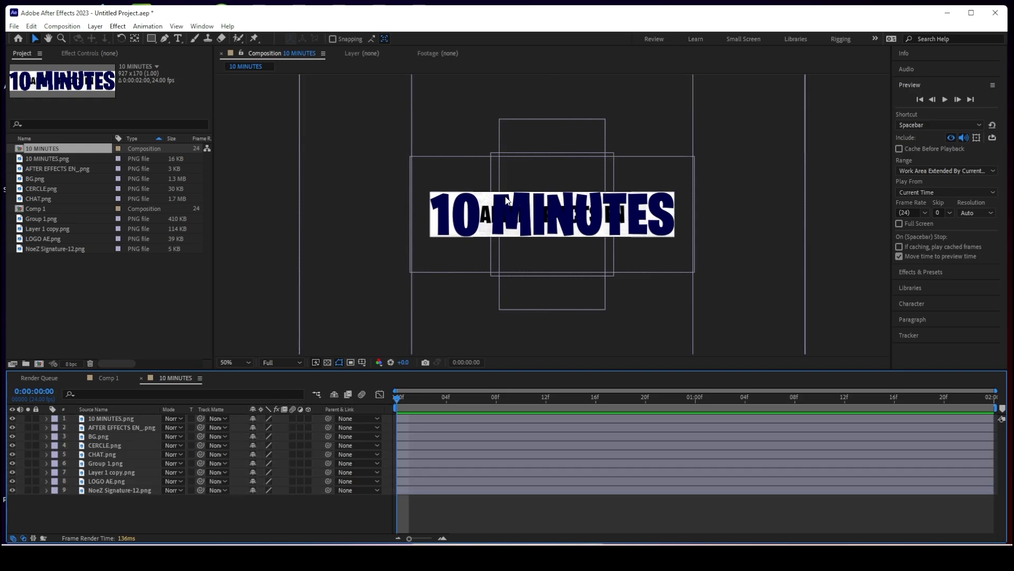
pyautogui.click(141, 378)
pyautogui.click(96, 316)
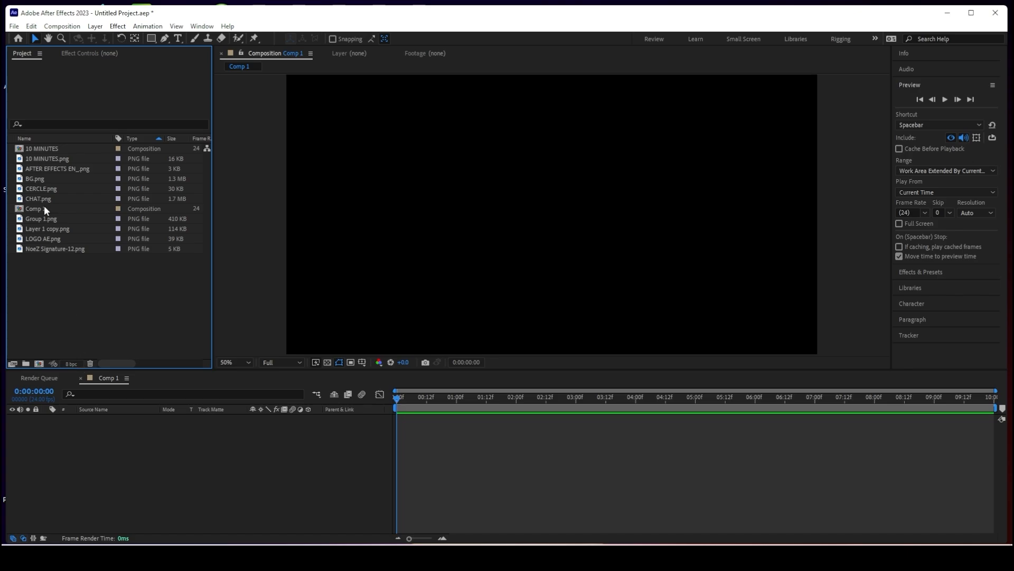
pyautogui.click(108, 378)
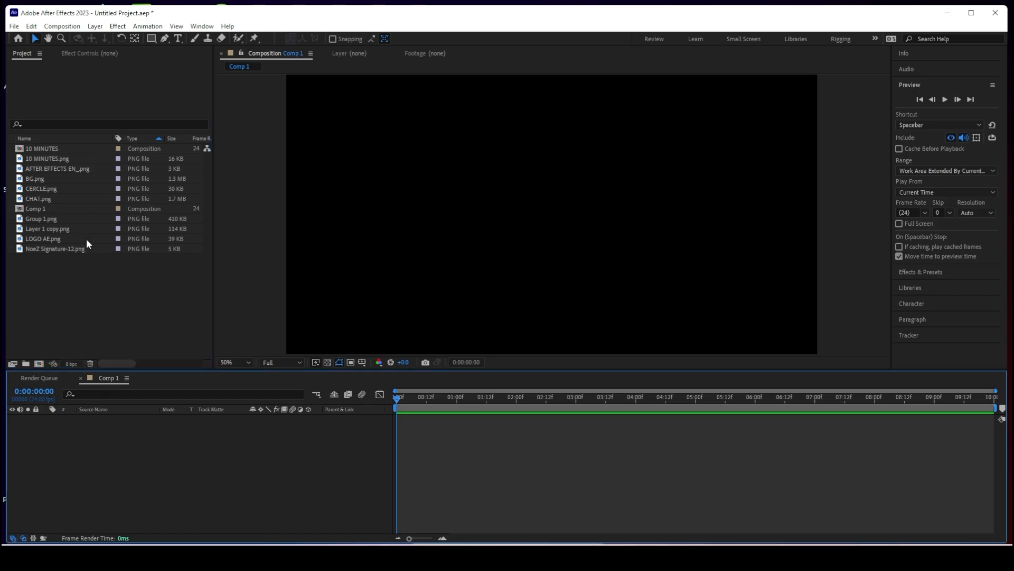
# Add 10 MINUTES.png, AFTER EFFECTS EN_.png, BG.png, CERCLE.png and CHAT.png as layers in Comp 1
pyautogui.click(37, 209)
pyautogui.click(38, 157)
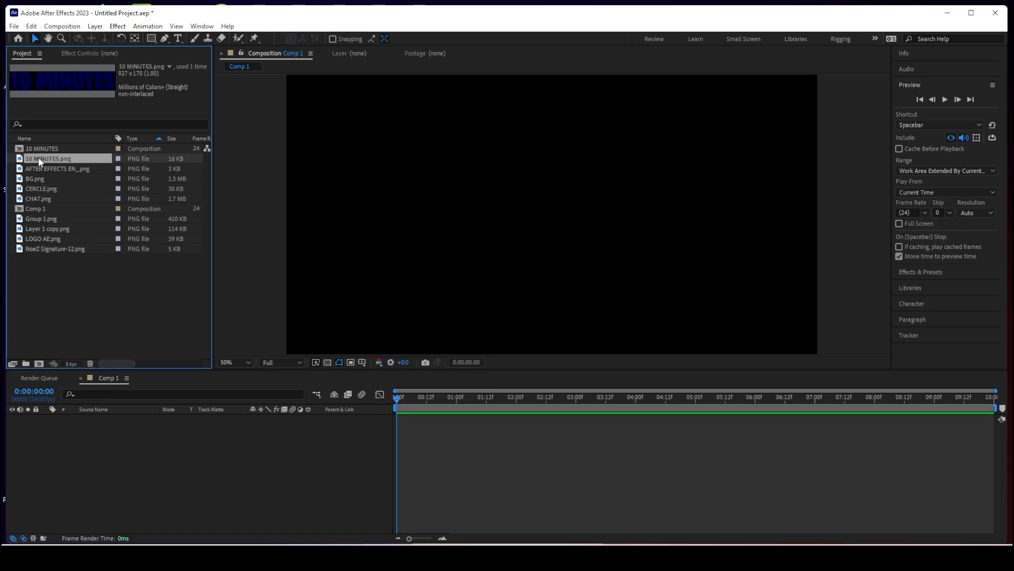
pyautogui.keyDown('shift'); pyautogui.click(41, 199); pyautogui.keyUp('shift')
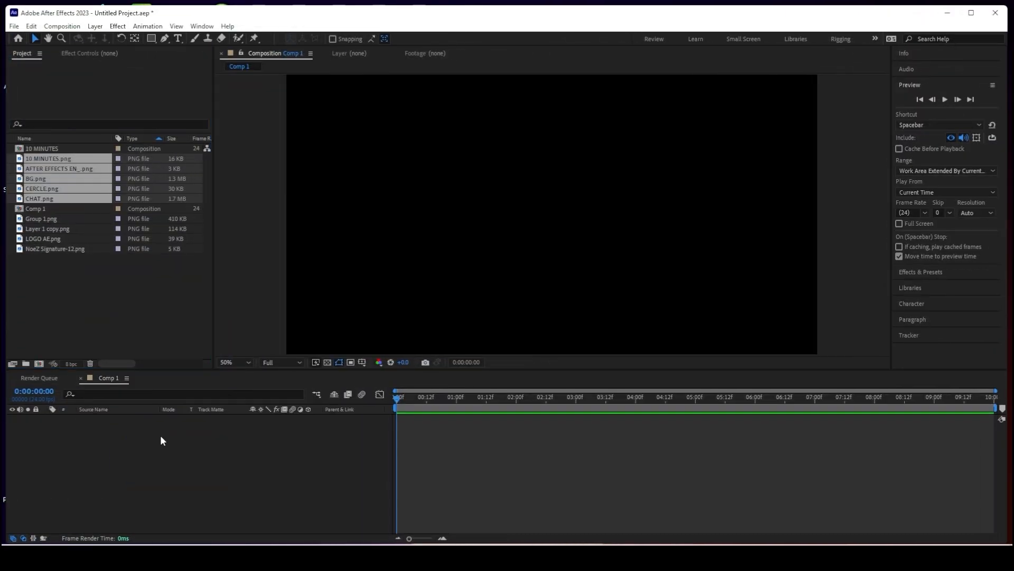
pyautogui.moveTo(160, 435); pyautogui.dragTo(499, 387)
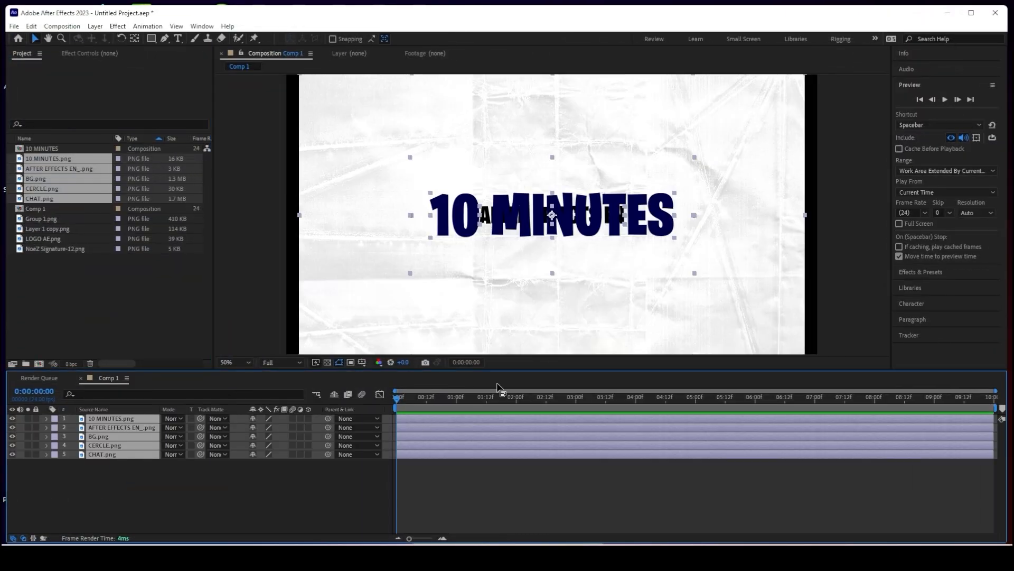
# Add Group 1.png, Layer 1 copy.png, LOGO AE.png and the signature PNG above the existing layers in Comp 1
pyautogui.click(40, 218)
pyautogui.keyDown('shift'); pyautogui.click(51, 248); pyautogui.keyUp('shift')
pyautogui.moveTo(53, 218); pyautogui.dragTo(128, 417)
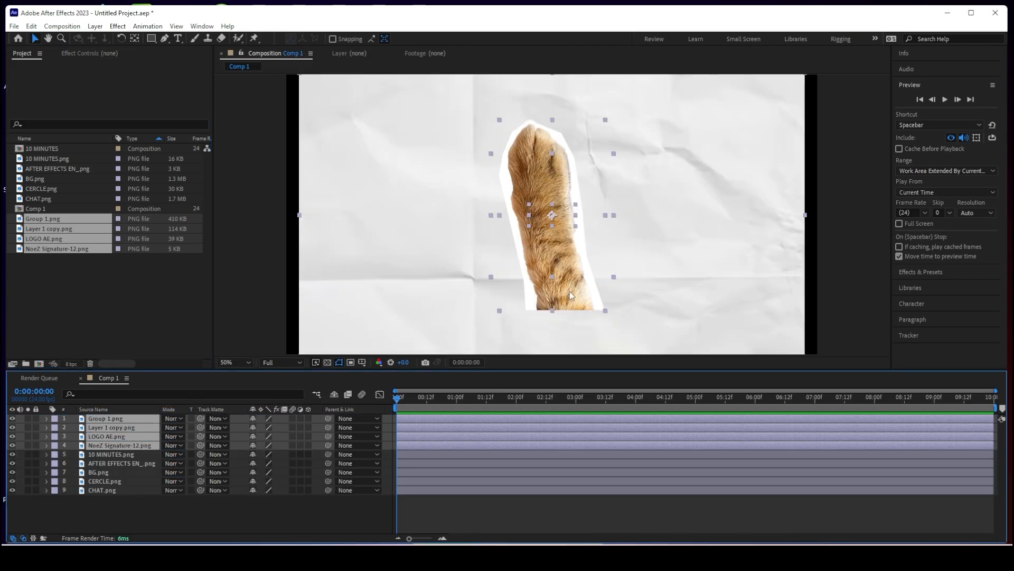
pyautogui.click(525, 518)
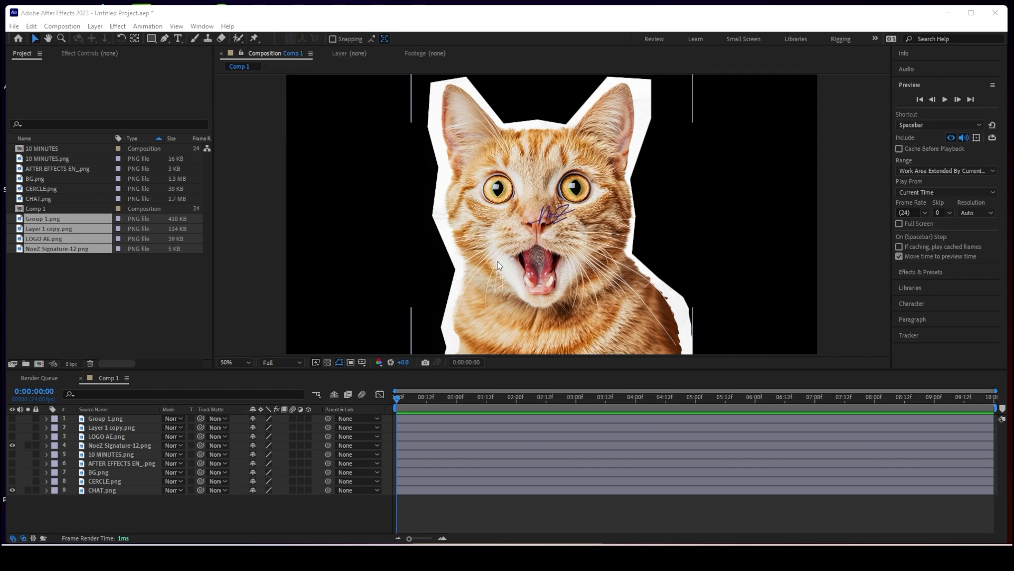
# Delete the 10 MINUTES composition and all imported images from the project, keeping Comp 1
pyautogui.moveTo(130, 295); pyautogui.dragTo(82, 139)
pyautogui.press('Delete')
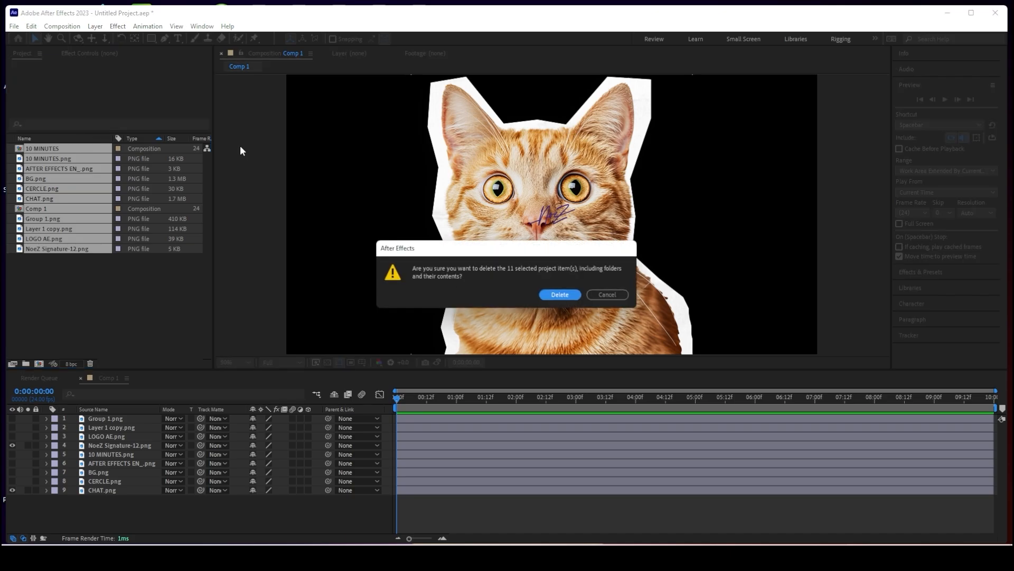
pyautogui.click(606, 295)
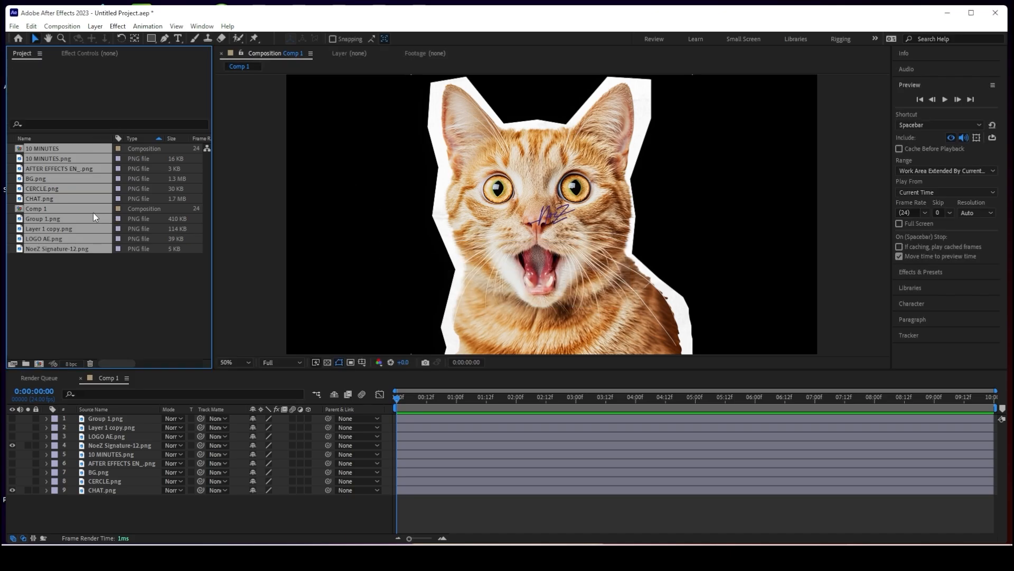
pyautogui.keyDown('ctrl'); pyautogui.click(71, 209); pyautogui.keyUp('ctrl')
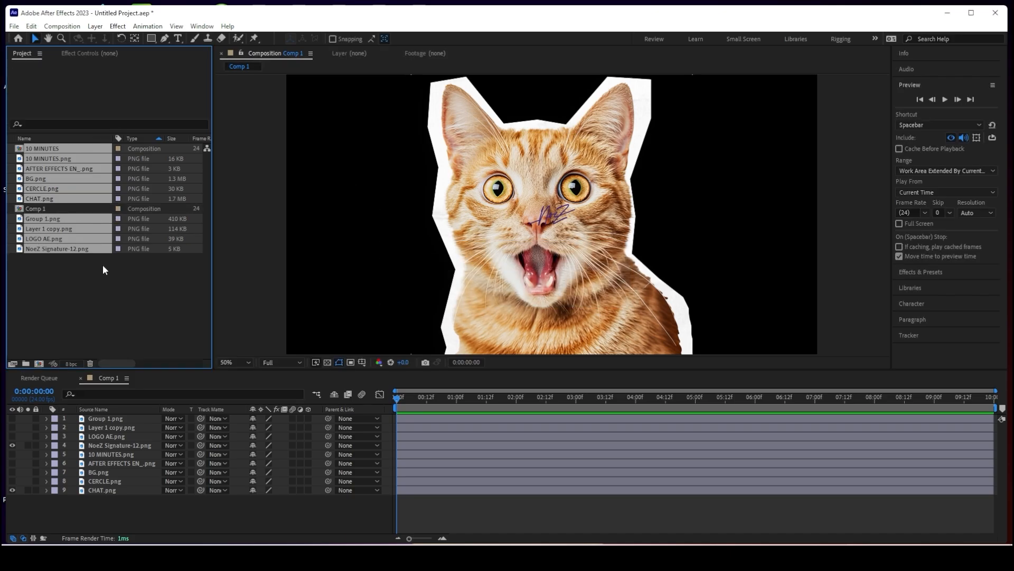
pyautogui.press('Delete')
pyautogui.click(554, 294)
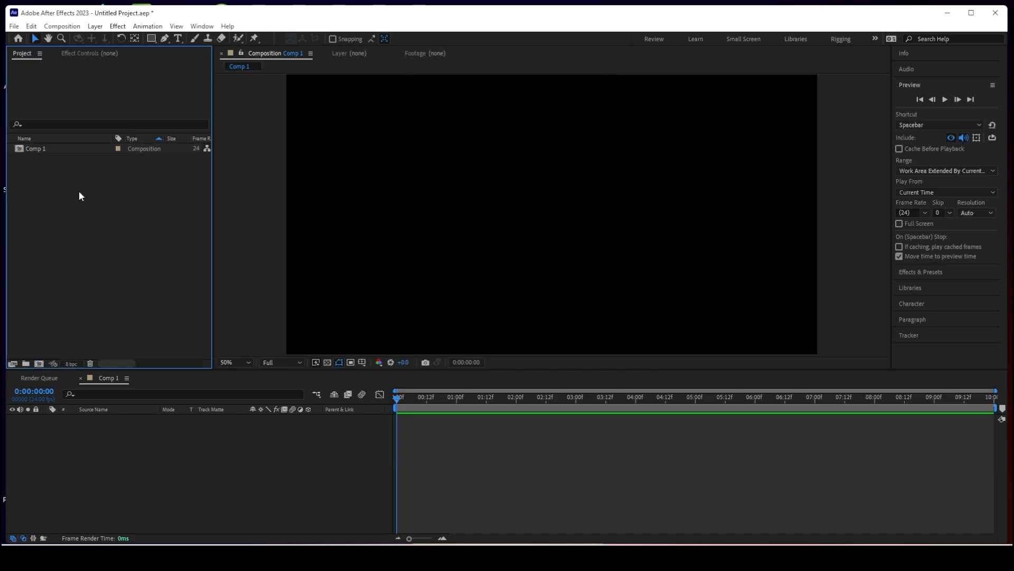
# Choose MINIATURE AFTER EFFECTS EN 10 MIN.psd in the MINIATURE folder as the file to import
pyautogui.click(14, 26)
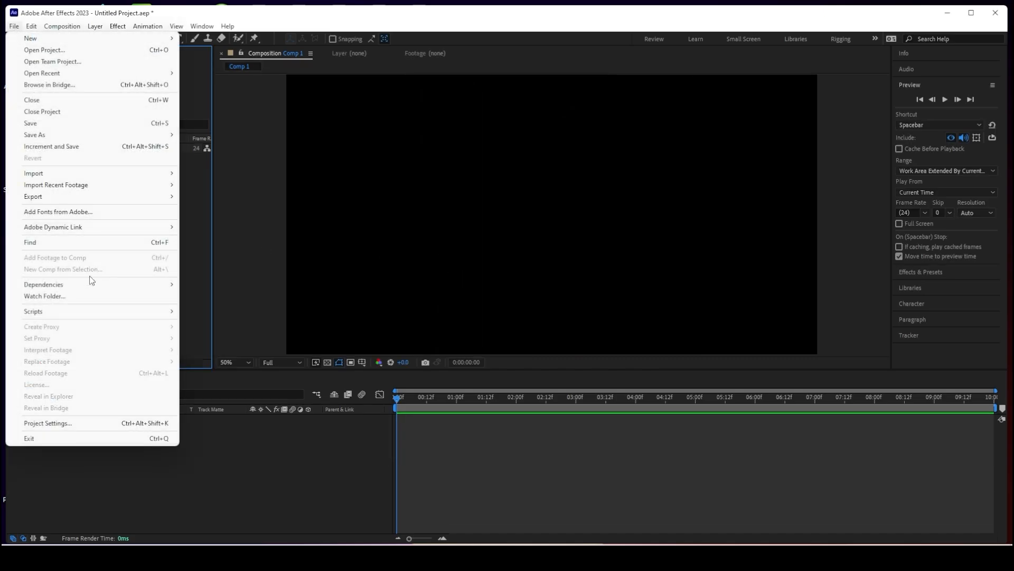
pyautogui.moveTo(103, 175)
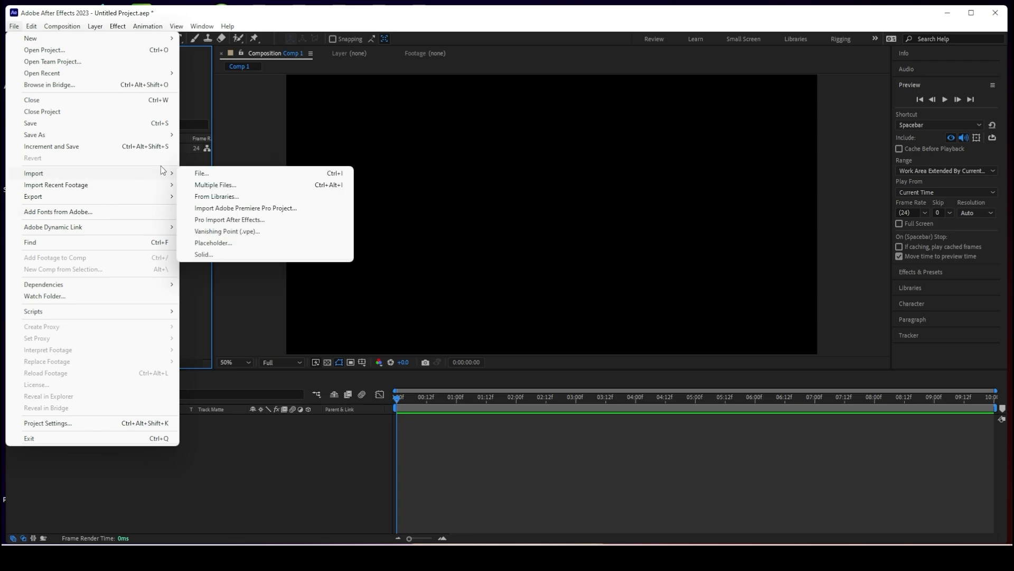
pyautogui.click(315, 321)
pyautogui.doubleClick(99, 214)
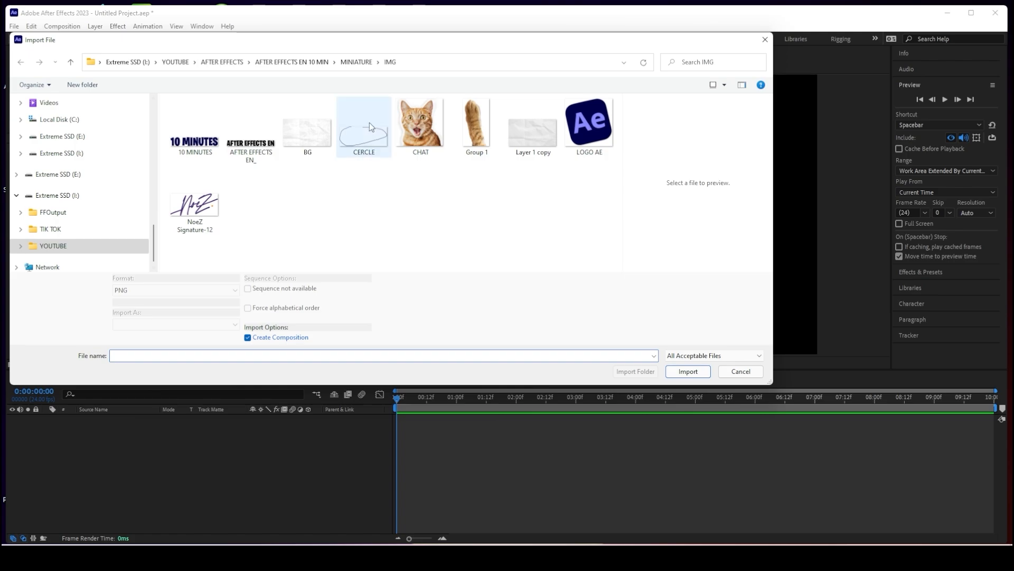
pyautogui.click(356, 62)
pyautogui.click(309, 133)
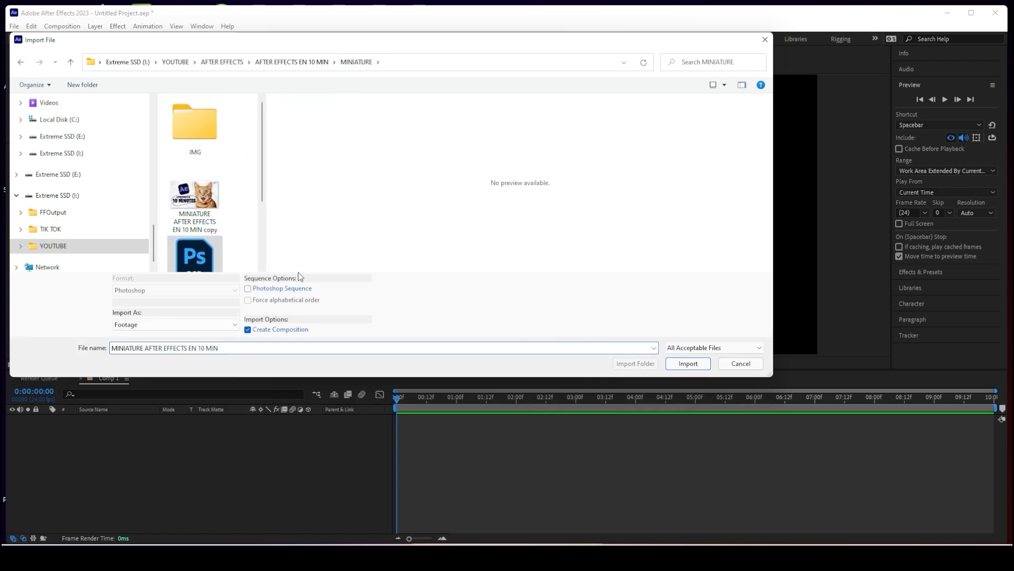
pyautogui.scroll(-2, 230, 248)
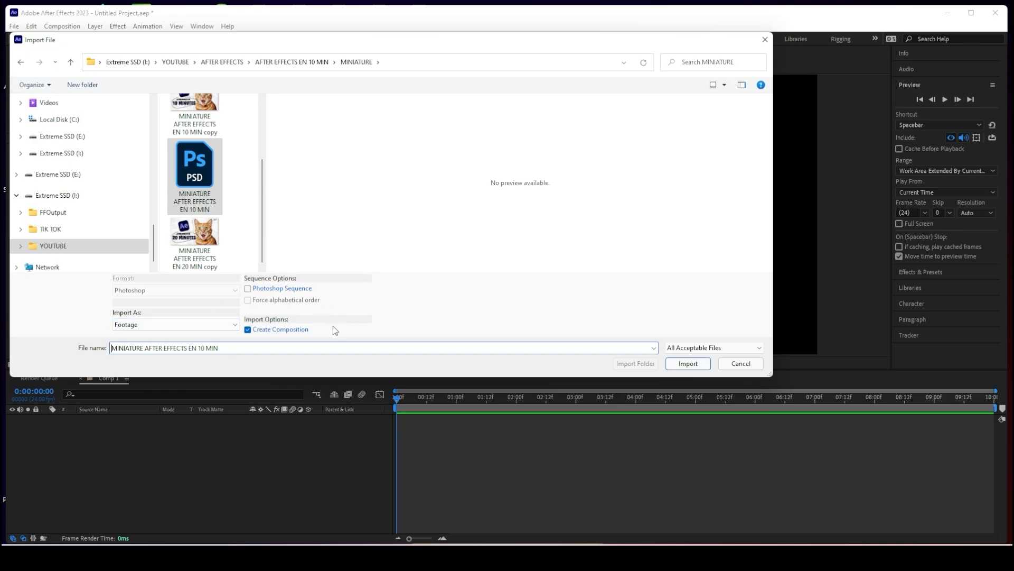
# Import the PSD as Composition - Retain Layer Sizes, with Create Composition enabled and Editable Layer Styles
pyautogui.click(248, 330)
pyautogui.click(248, 330)
pyautogui.click(222, 324)
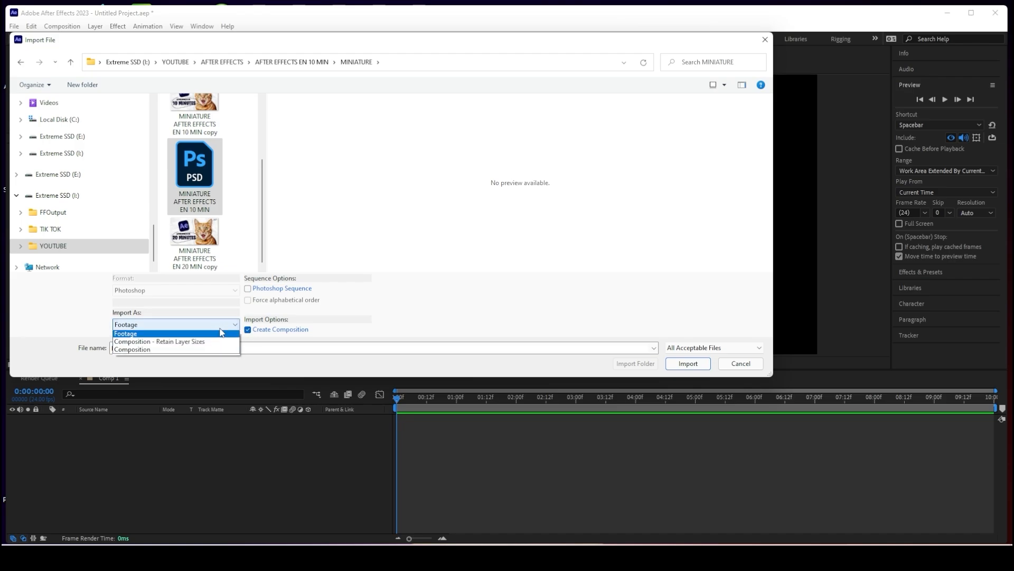
pyautogui.click(170, 344)
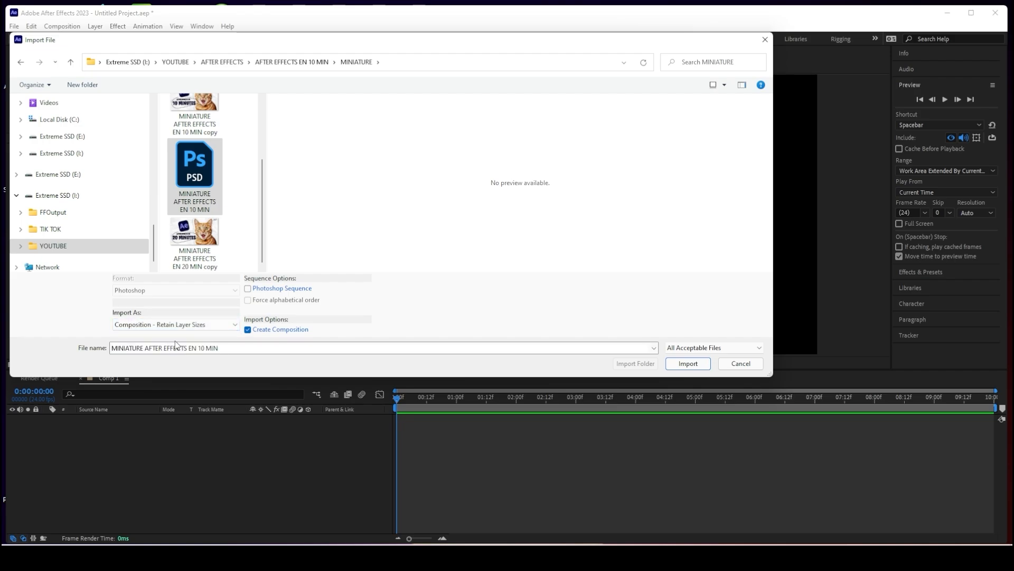
pyautogui.click(685, 364)
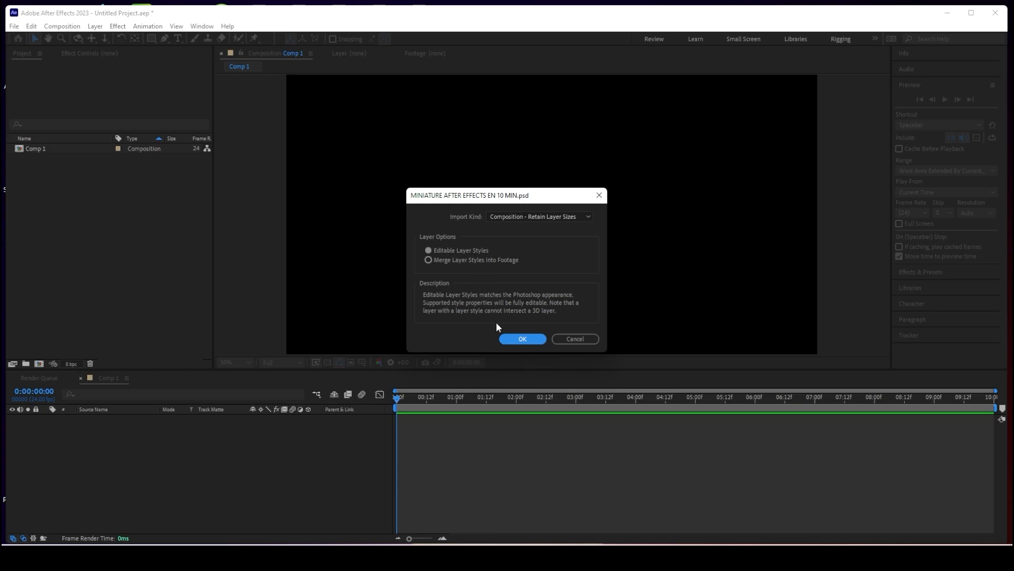
pyautogui.click(523, 338)
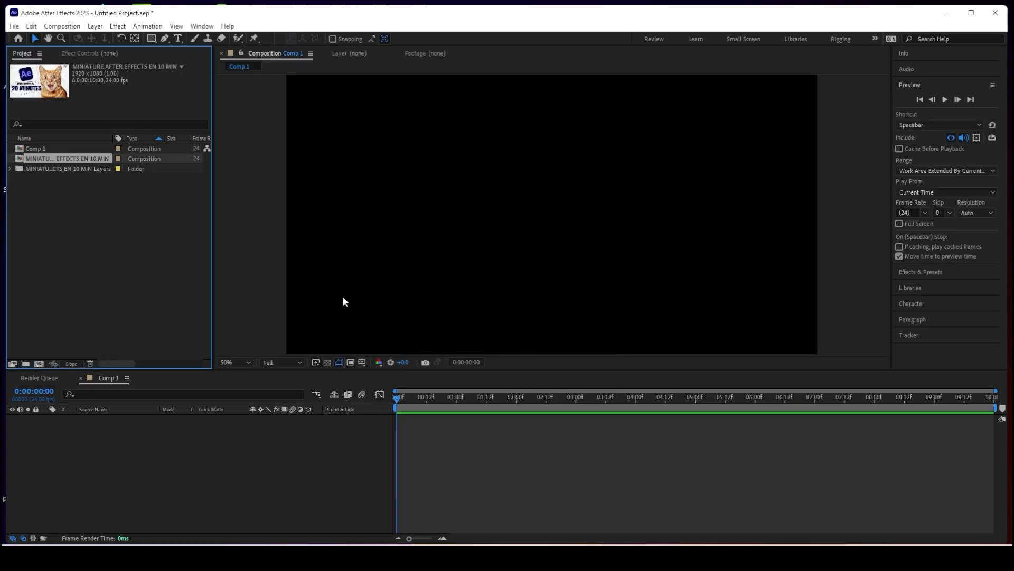
# Open the MINIATURE AFTER EFFECTS EN 10 MIN composition and select its CERCLE and 20 MINUTES layers one after the other
pyautogui.click(35, 148)
pyautogui.click(39, 157)
pyautogui.doubleClick(41, 157)
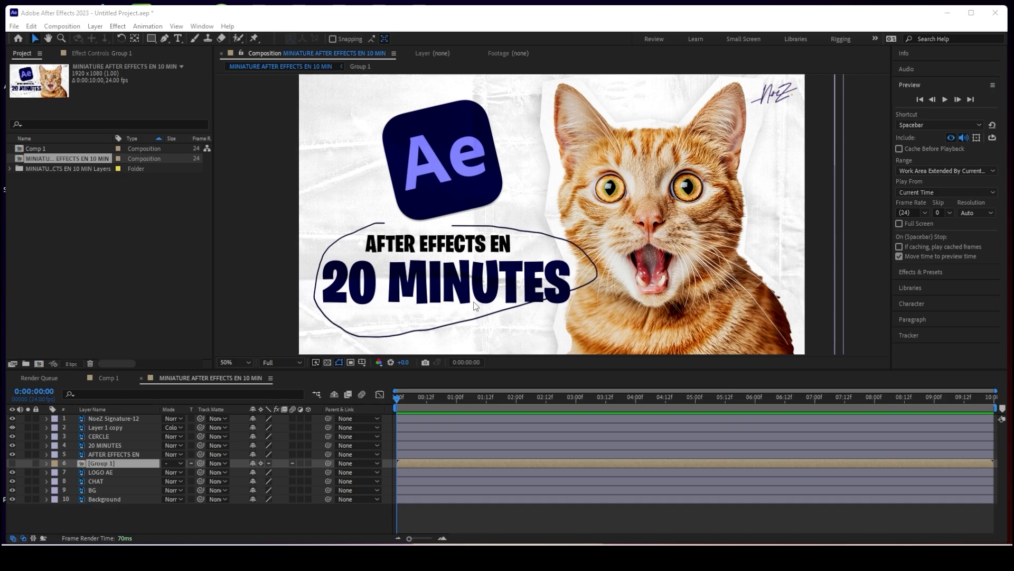
pyautogui.click(98, 434)
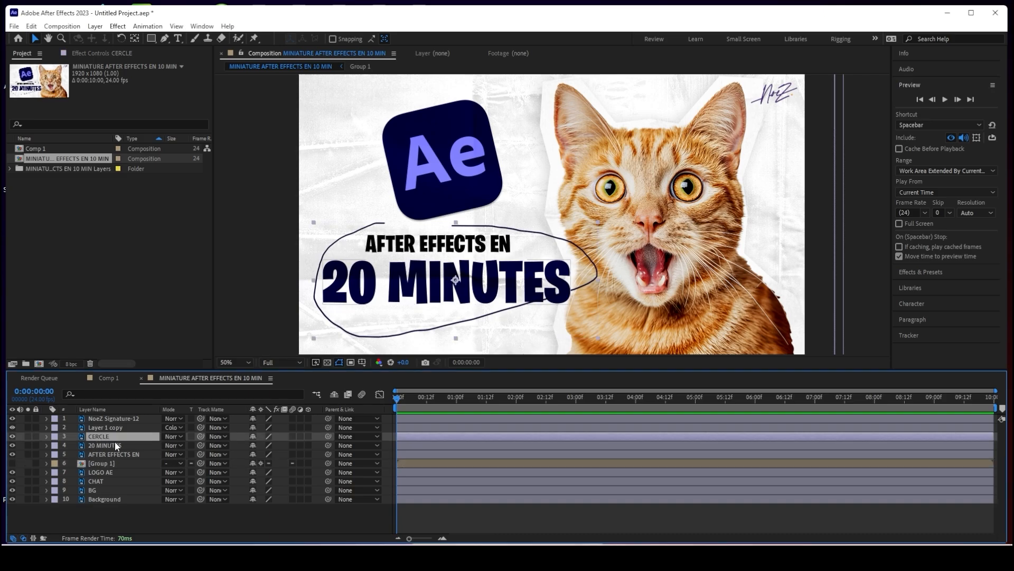
pyautogui.click(106, 445)
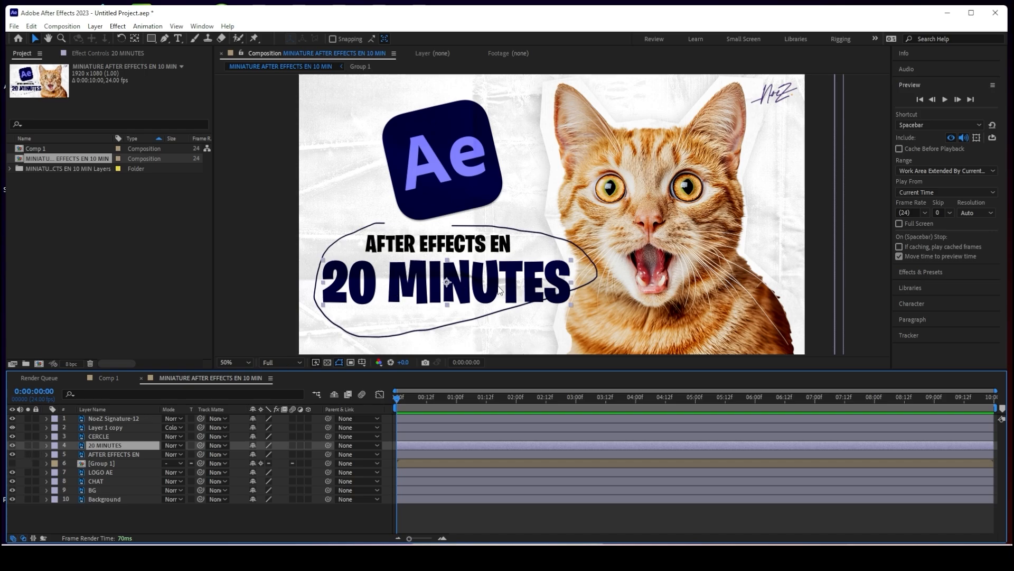
# Add a paragraph text layer reading "sqdqsd" over the Ae logo with the Horizontal Type tool
pyautogui.click(178, 39)
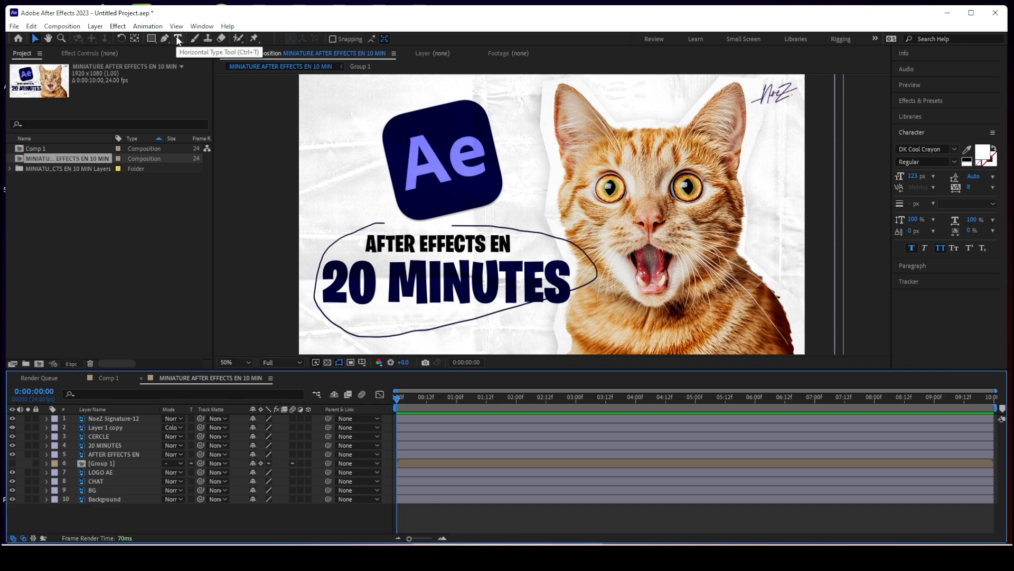
pyautogui.click(178, 40)
pyautogui.moveTo(337, 110); pyautogui.dragTo(556, 182)
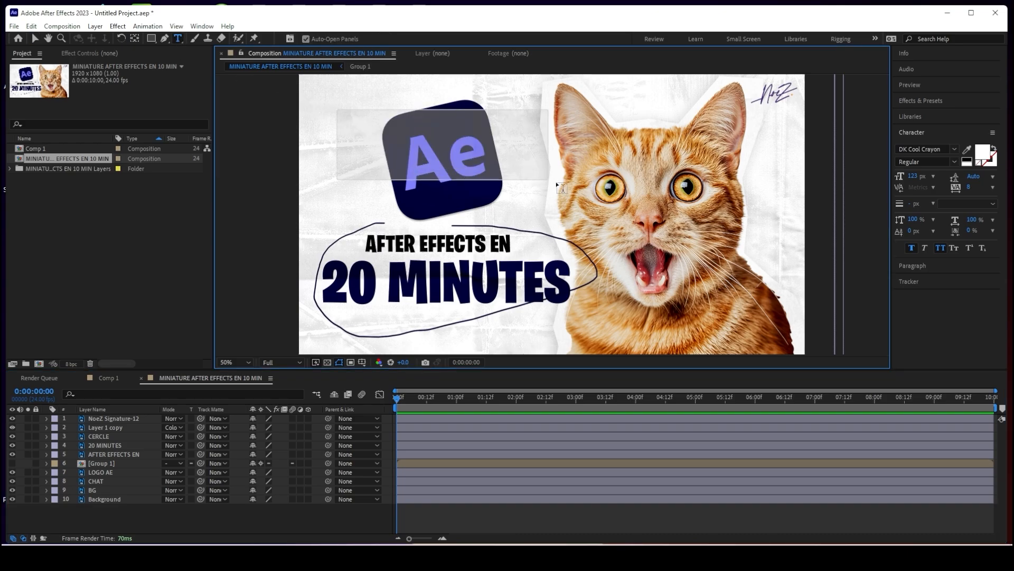
pyautogui.write('sqdqsd')
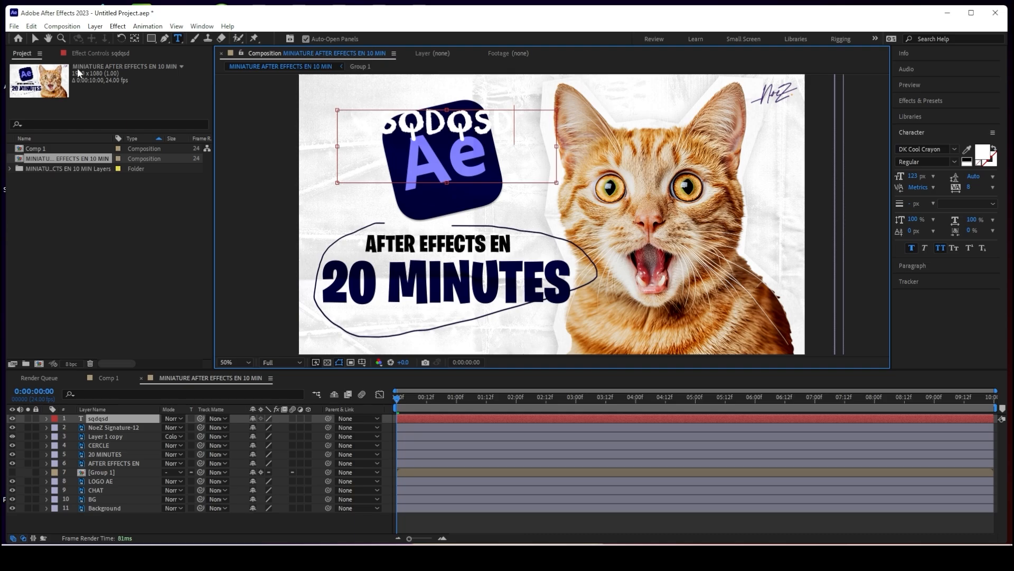
pyautogui.click(35, 39)
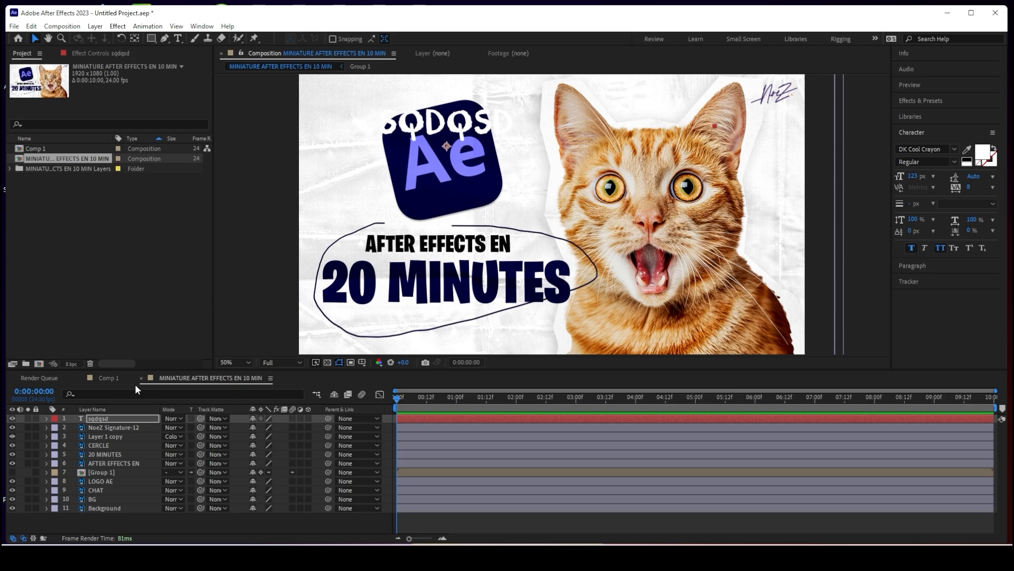
# Change the fill colour of the sqdqsd text layer to red, FC1212
pyautogui.click(154, 421)
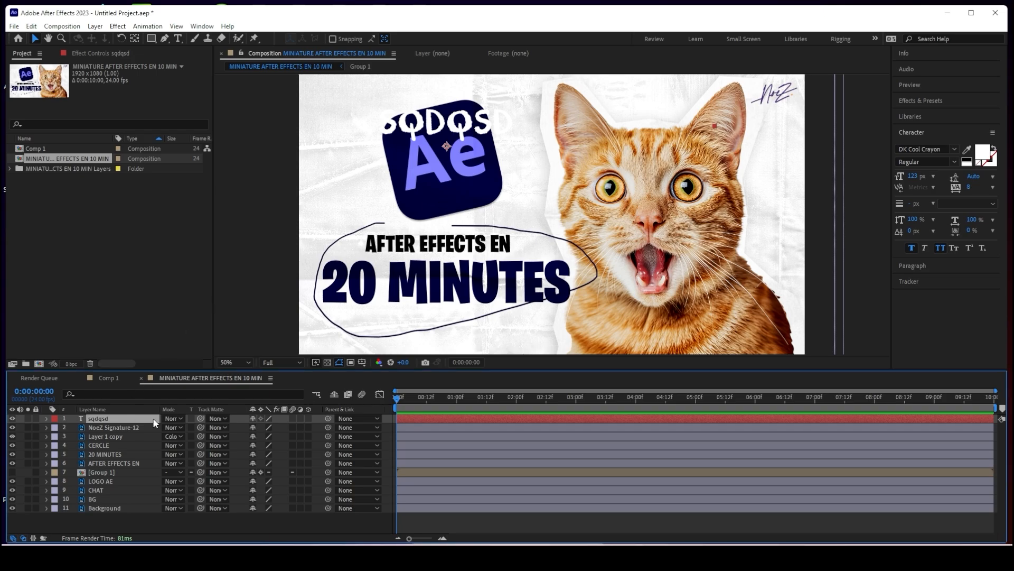
pyautogui.click(984, 152)
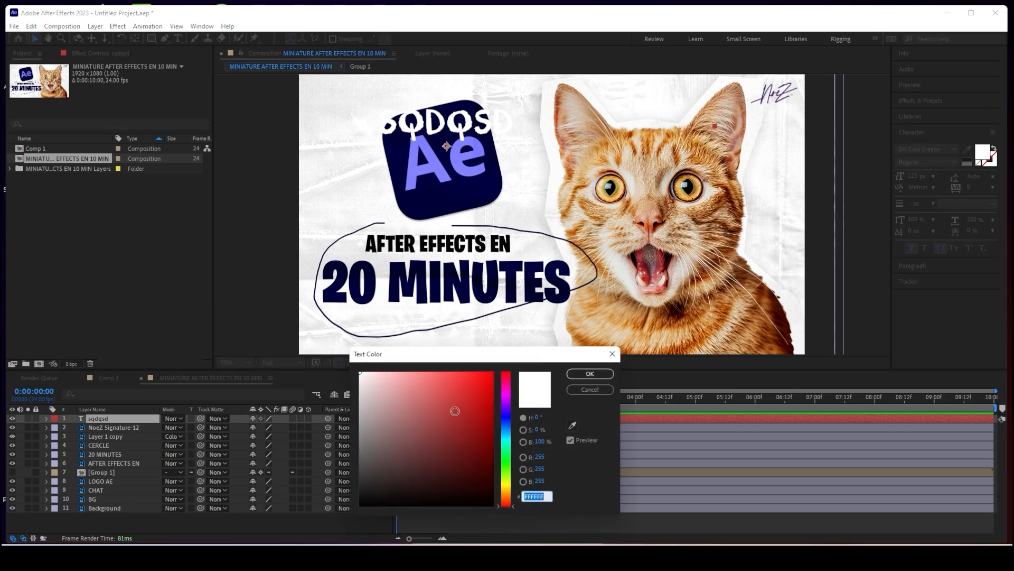
pyautogui.click(451, 470)
pyautogui.moveTo(451, 469)
pyautogui.mouseDown()
pyautogui.moveTo(363, 391)
pyautogui.moveTo(484, 373)
pyautogui.mouseUp()
pyautogui.click(590, 374)
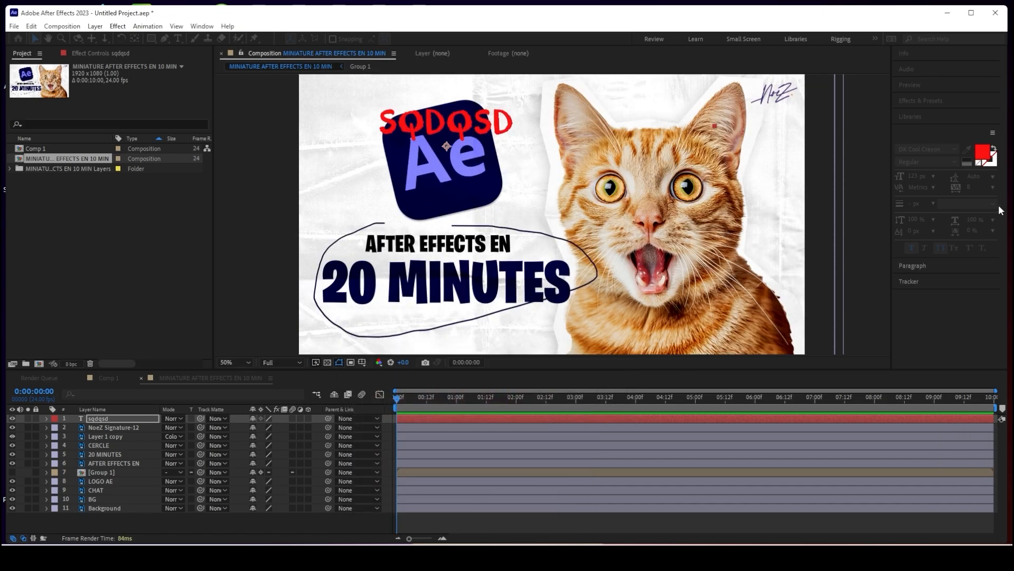
# Set the sqdqsd text's font size to 175 px and hide its layer
pyautogui.moveTo(909, 178); pyautogui.dragTo(939, 176)
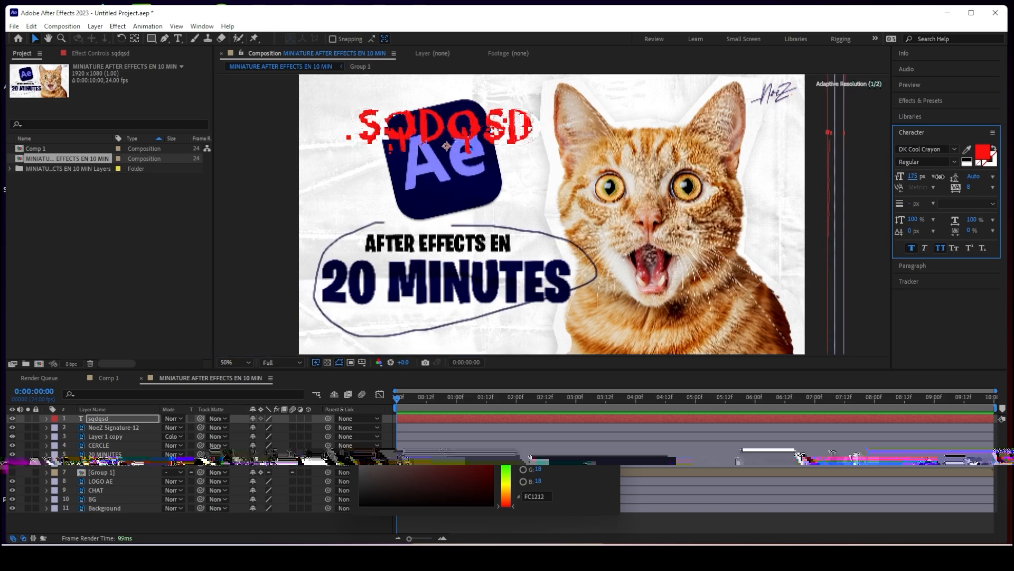
pyautogui.click(953, 148)
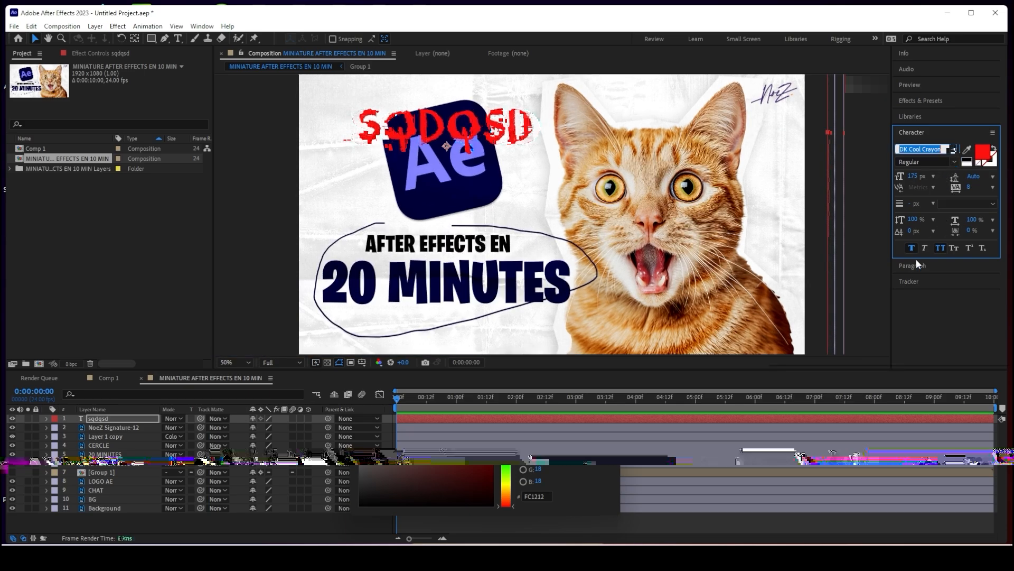
pyautogui.click(933, 176)
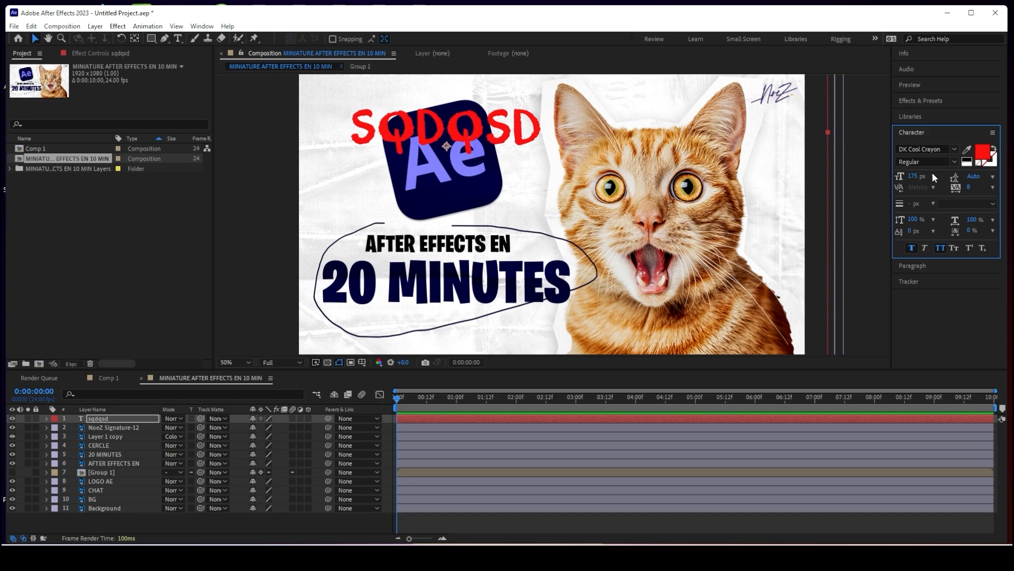
pyautogui.click(92, 403)
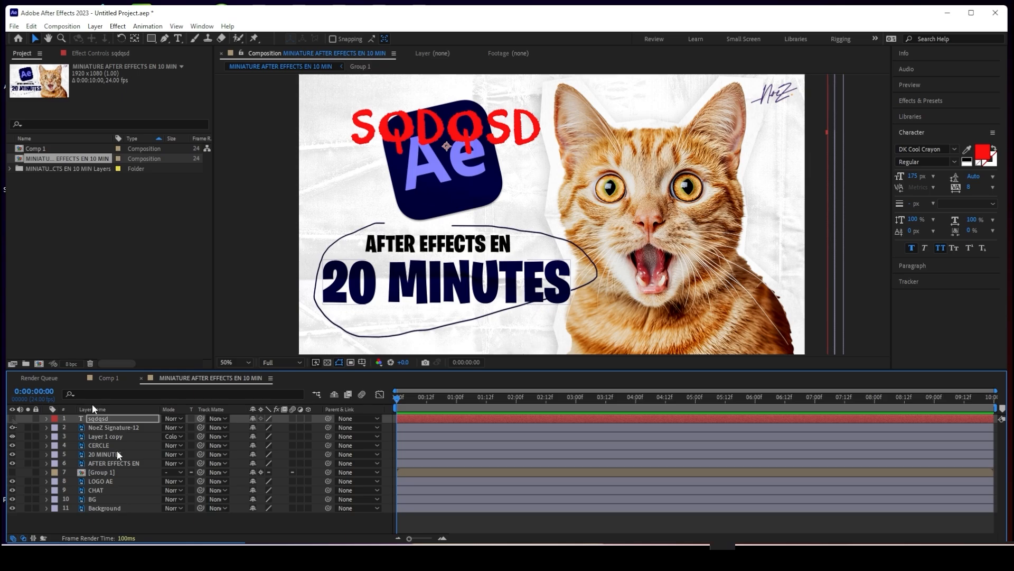
# Convert the 20 MINUTES Photoshop layer to editable text
pyautogui.click(137, 455)
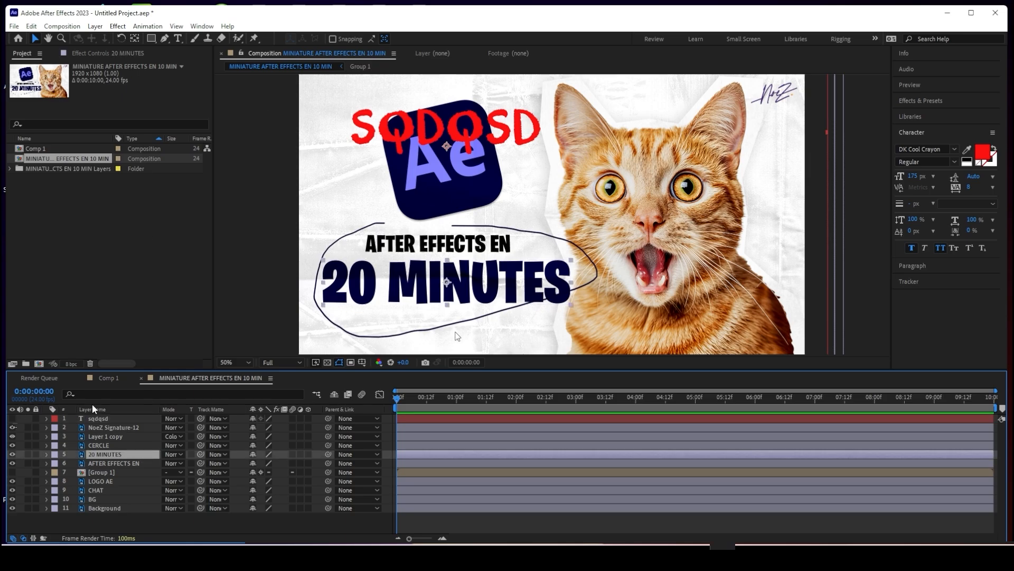
pyautogui.click(118, 27)
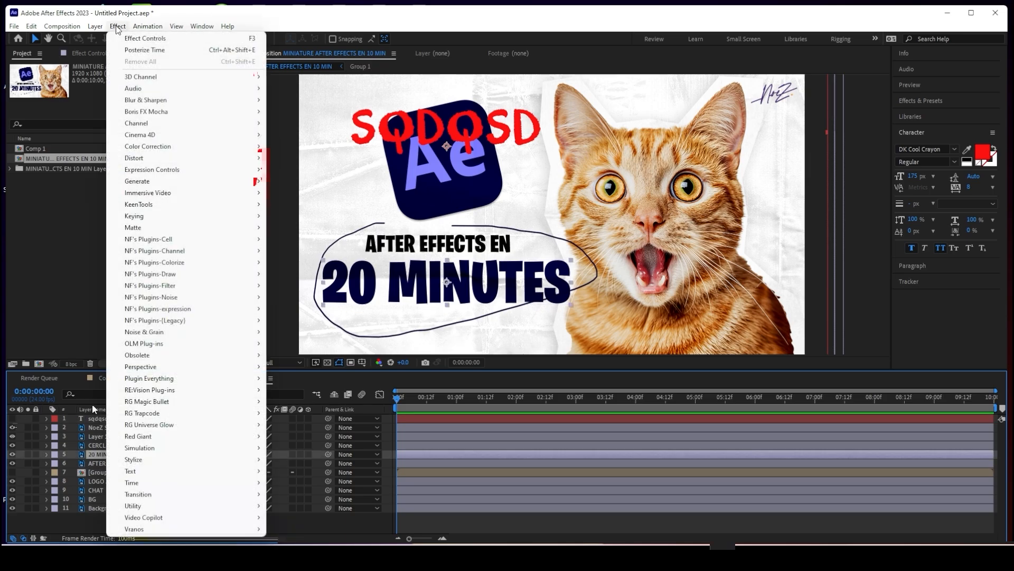
pyautogui.moveTo(95, 27)
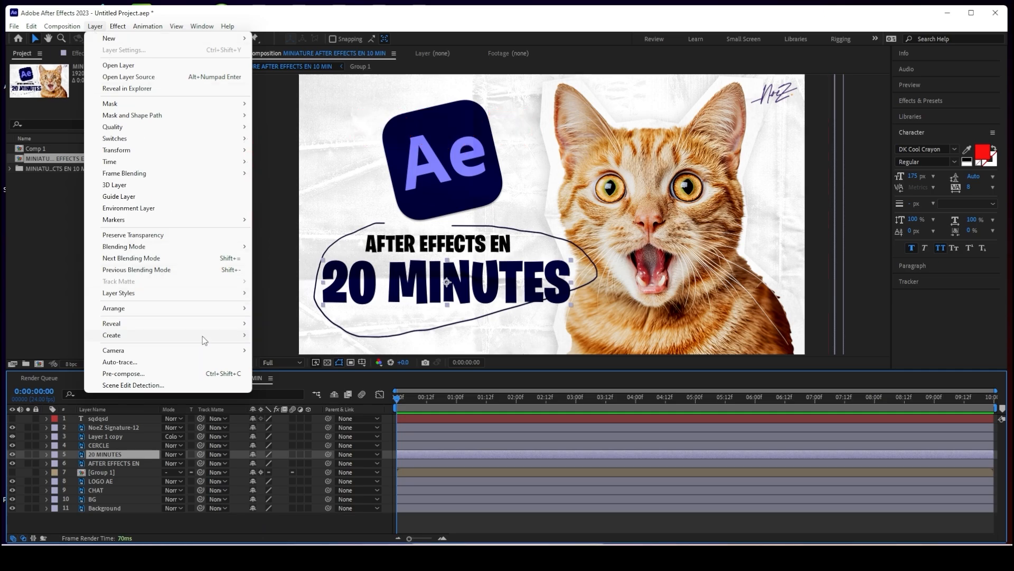
pyautogui.moveTo(202, 336)
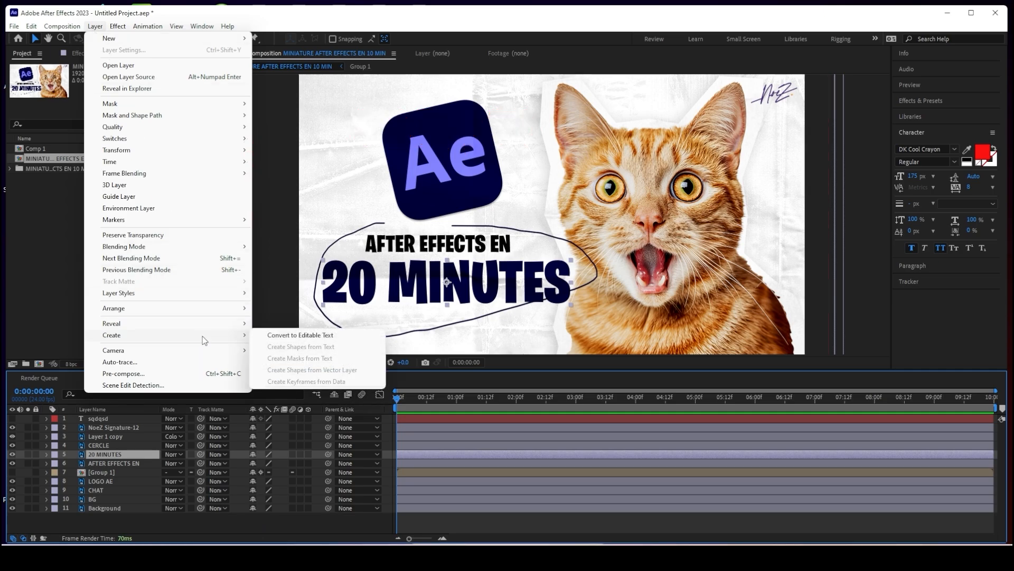
pyautogui.click(301, 336)
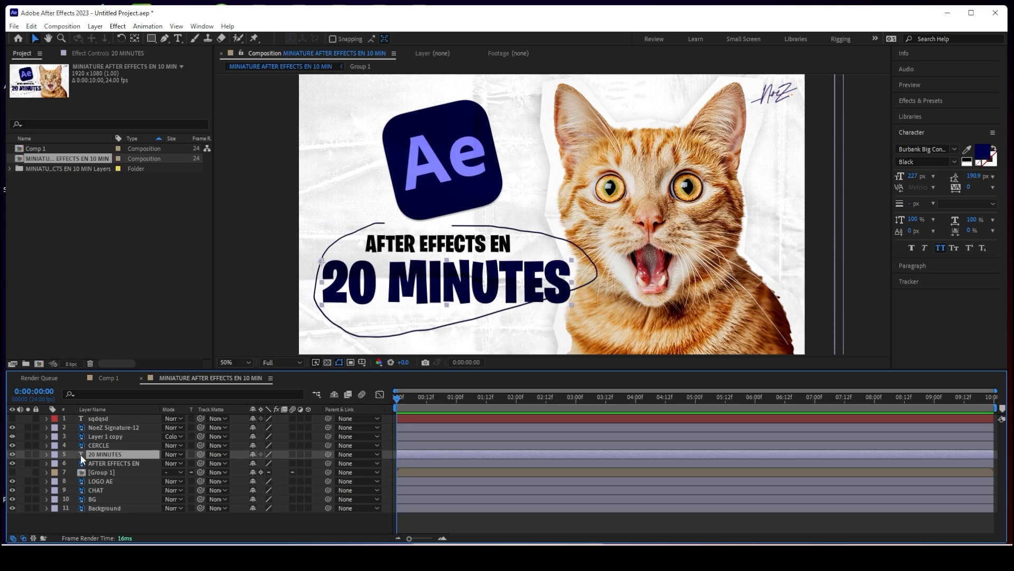
# Edit the wording of the 20 MINUTES text layer so that it reads "30 MINUTES"
pyautogui.click(178, 38)
pyautogui.click(457, 285)
pyautogui.press('BackSpace')
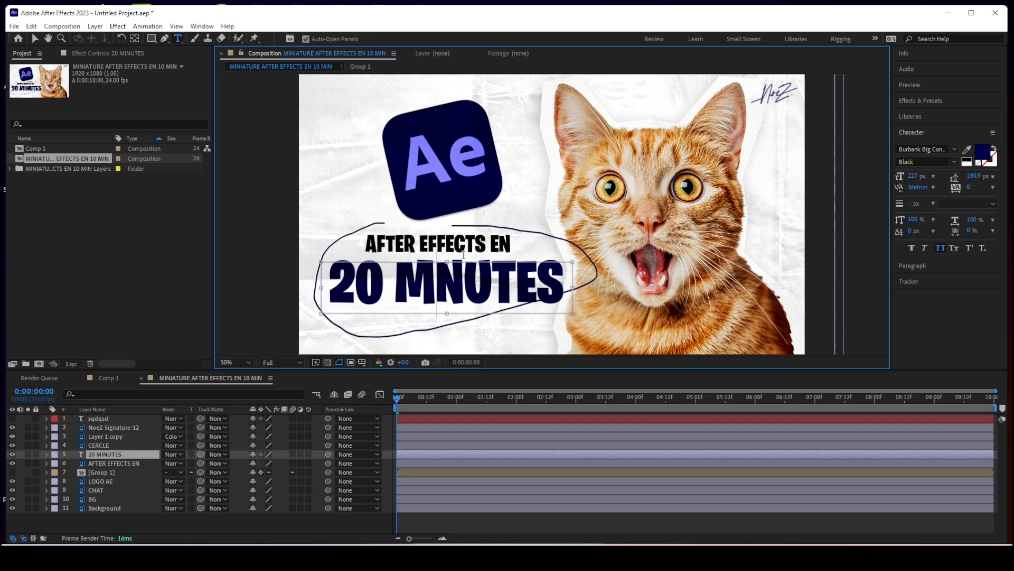
pyautogui.write('I')
pyautogui.press('Left')
pyautogui.press('Left')
pyautogui.press('Left')
pyautogui.press('Left')
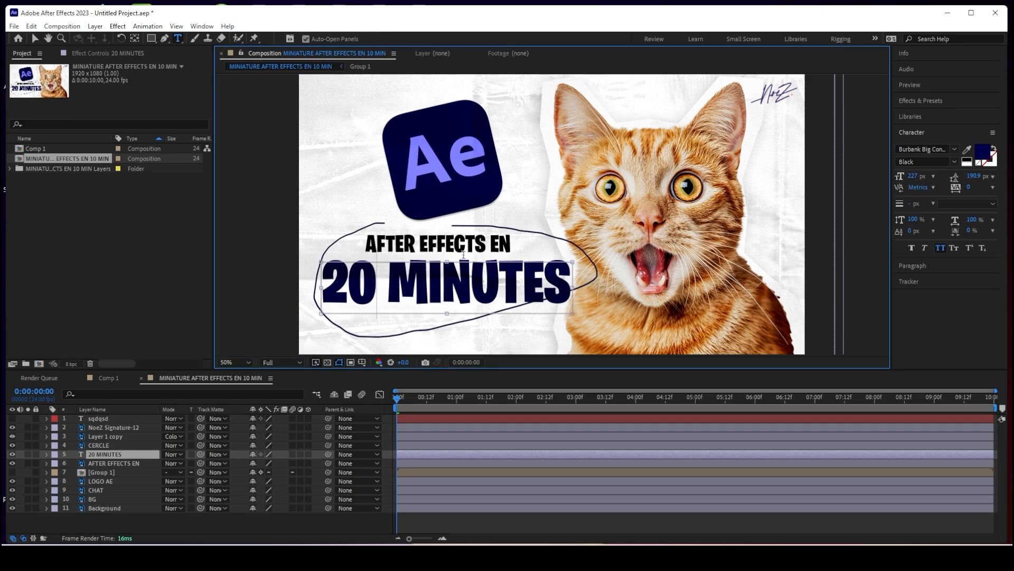
pyautogui.press('BackSpace')
pyautogui.write('3')
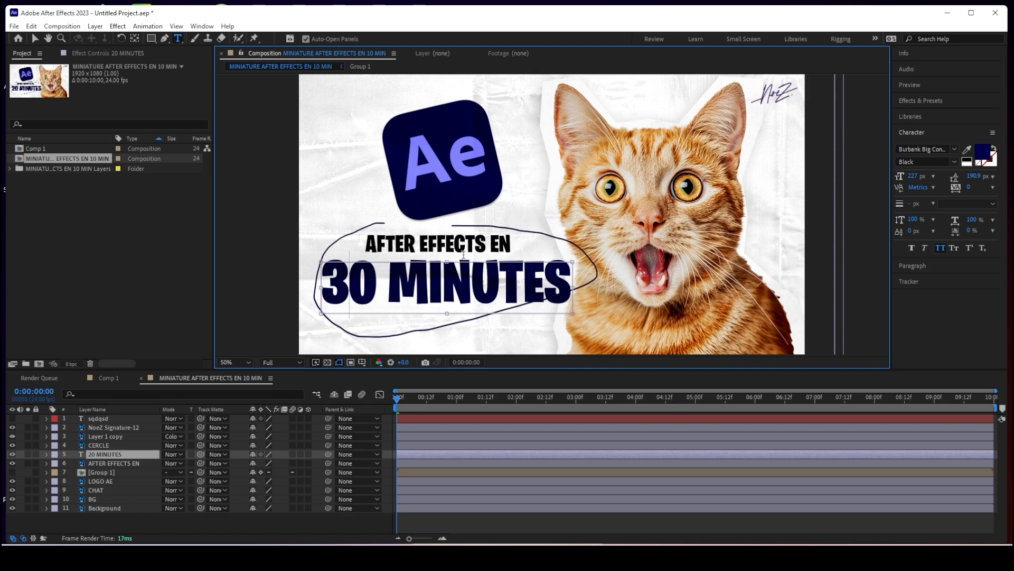
pyautogui.click(35, 39)
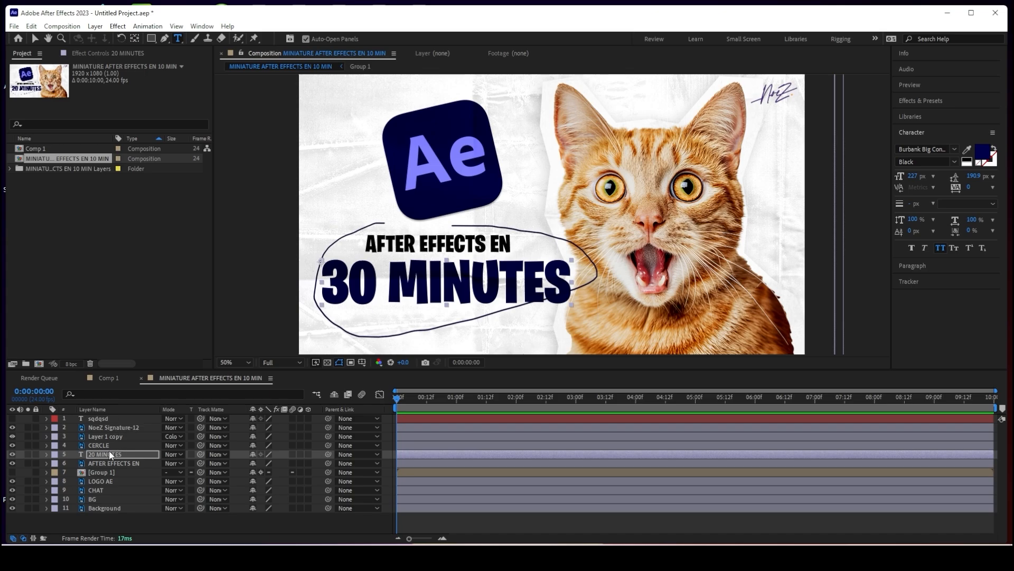
# Expand Layer 1 copy to view its Transform properties and collapse the layer again
pyautogui.click(45, 436)
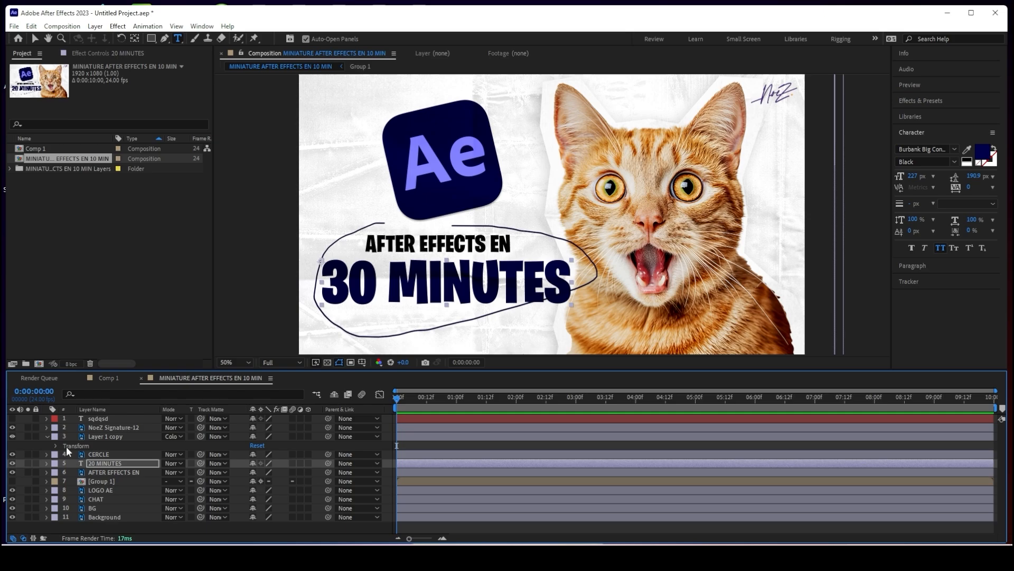
pyautogui.click(55, 445)
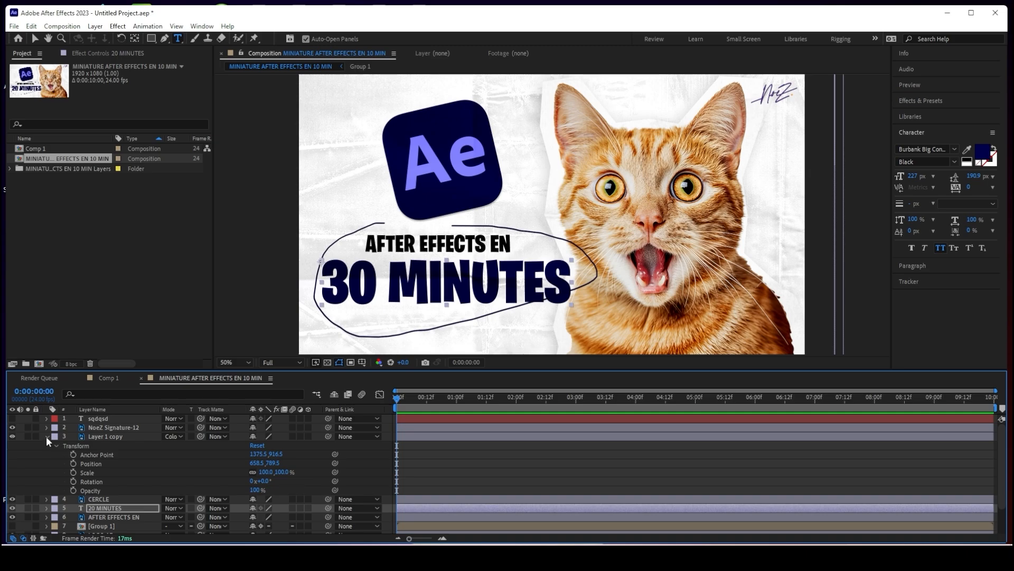
pyautogui.click(46, 435)
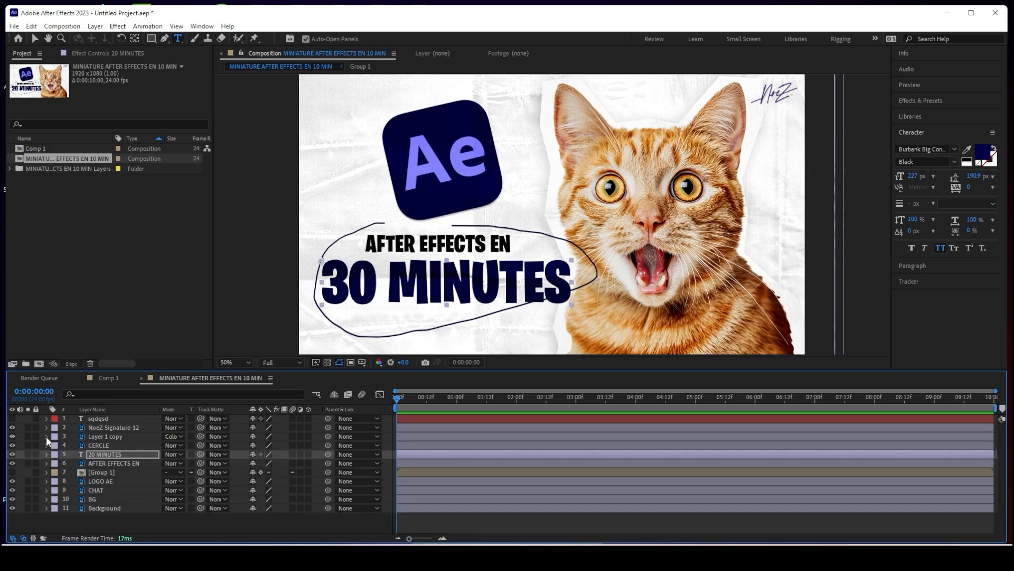
# In the CHAT layer's Transform properties, set the X position to 1506.5 and scale to 116%, and undo the trial rotation and opacity changes
pyautogui.click(127, 463)
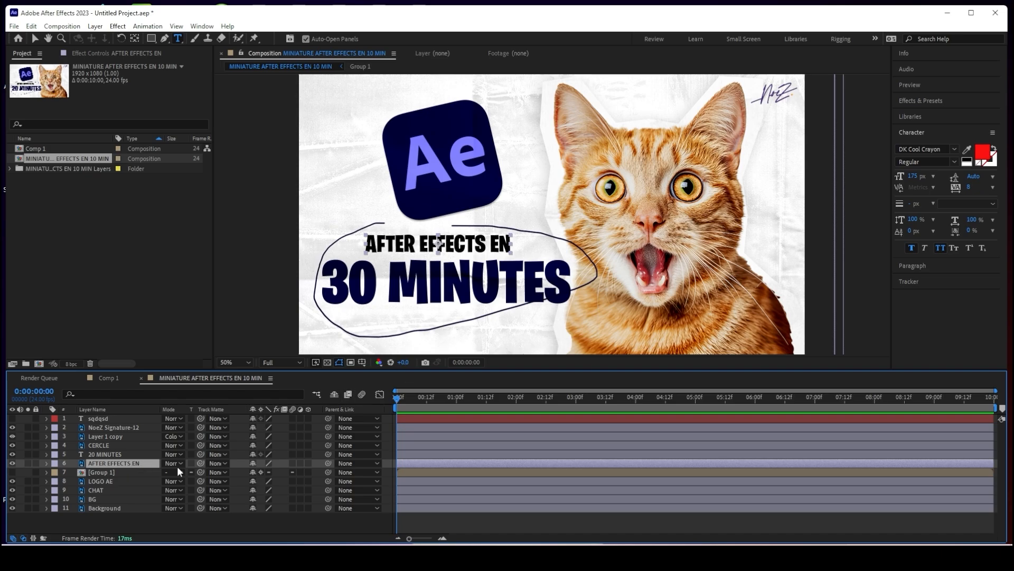
pyautogui.click(107, 488)
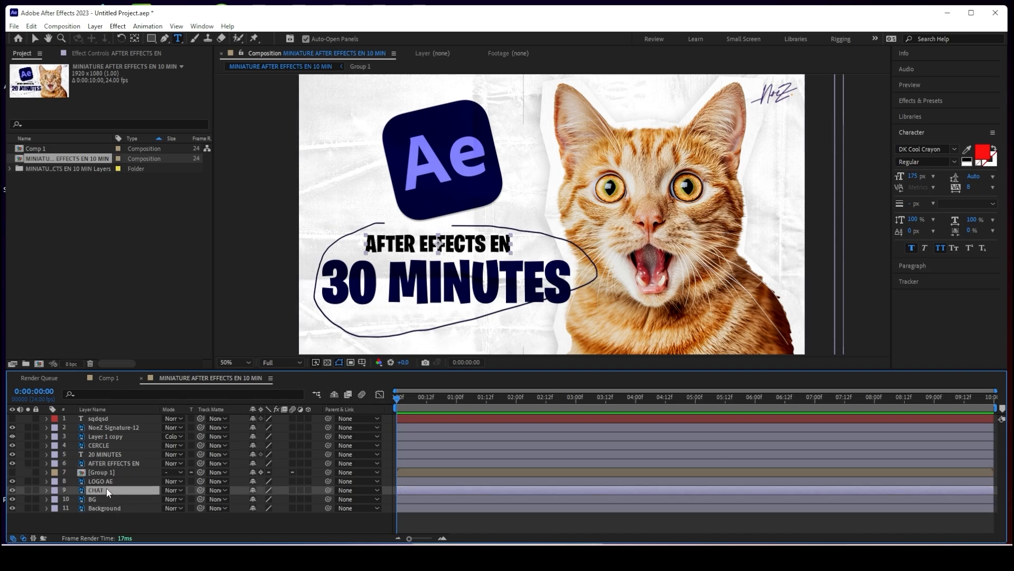
pyautogui.click(46, 490)
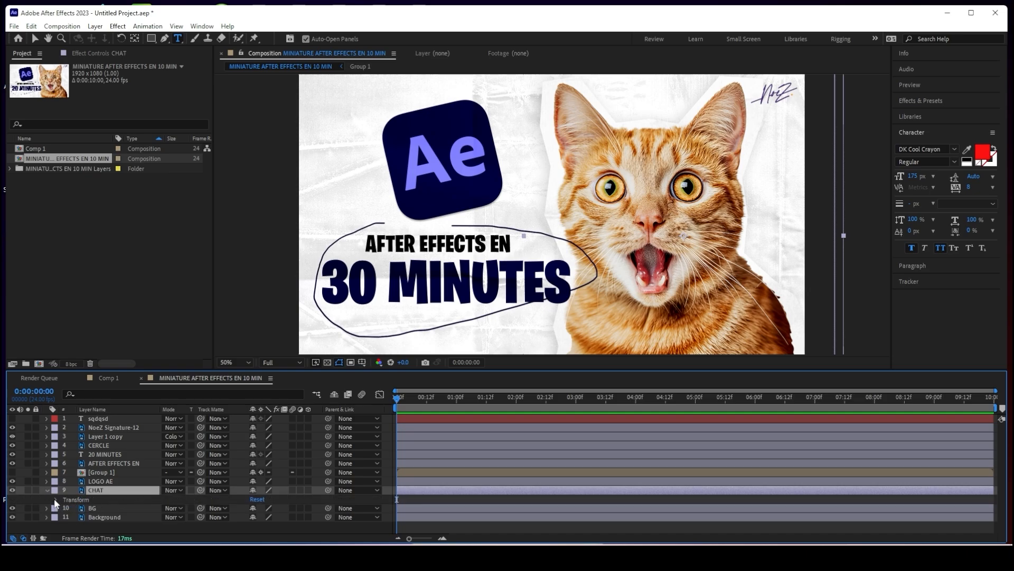
pyautogui.click(55, 499)
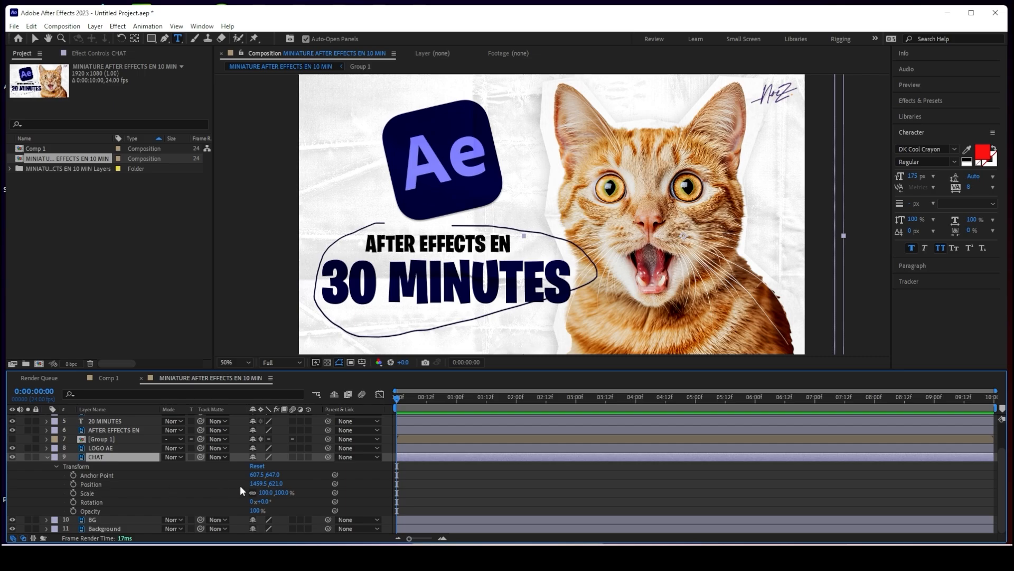
pyautogui.moveTo(258, 483); pyautogui.dragTo(256, 509)
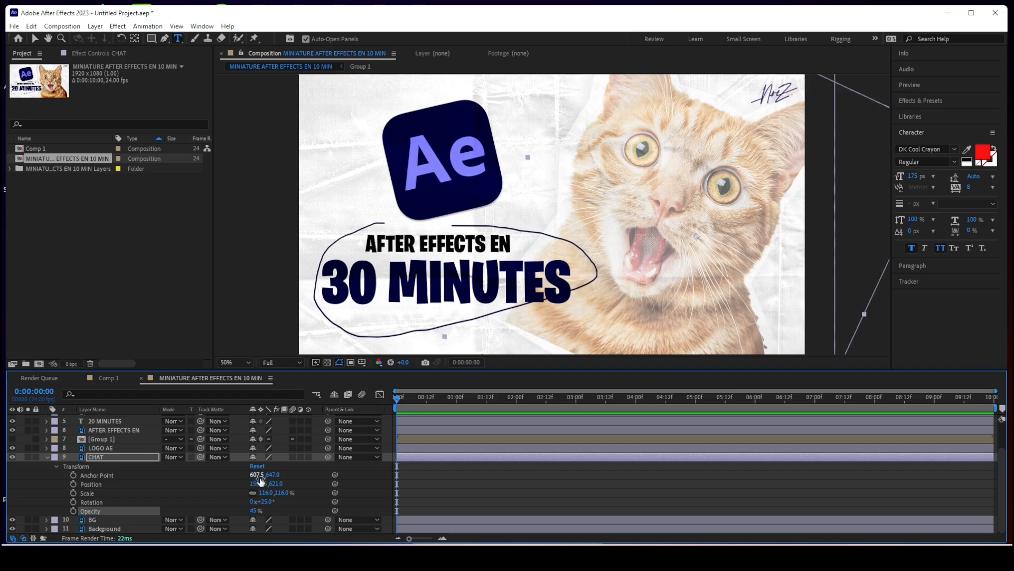
pyautogui.hotkey('ctrl', 'z')
pyautogui.hotkey('ctrl', 'z')
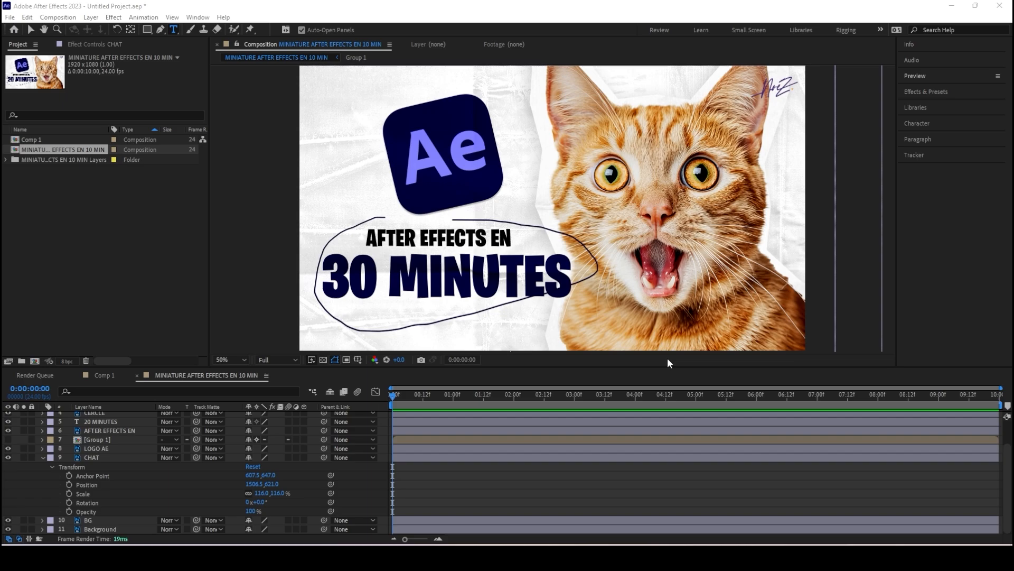
# Animate the CHAT layer's position with a keyframe at 0:00:00:11 and another at 0:00:02:00 with X set to 1277.5, and scrub between them
pyautogui.click(421, 397)
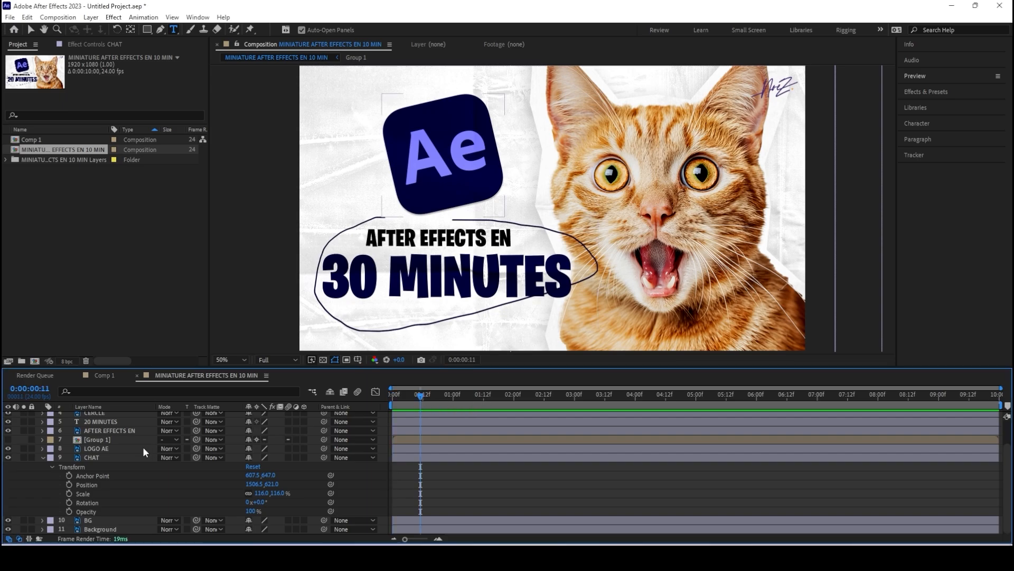
pyautogui.click(128, 449)
pyautogui.click(124, 457)
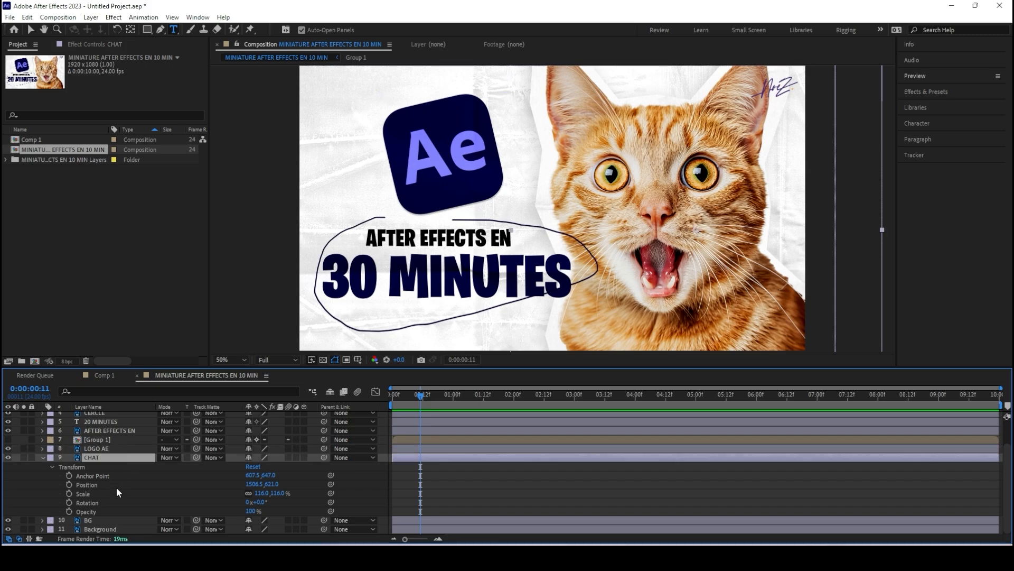
pyautogui.click(69, 485)
pyautogui.moveTo(440, 398); pyautogui.dragTo(515, 399)
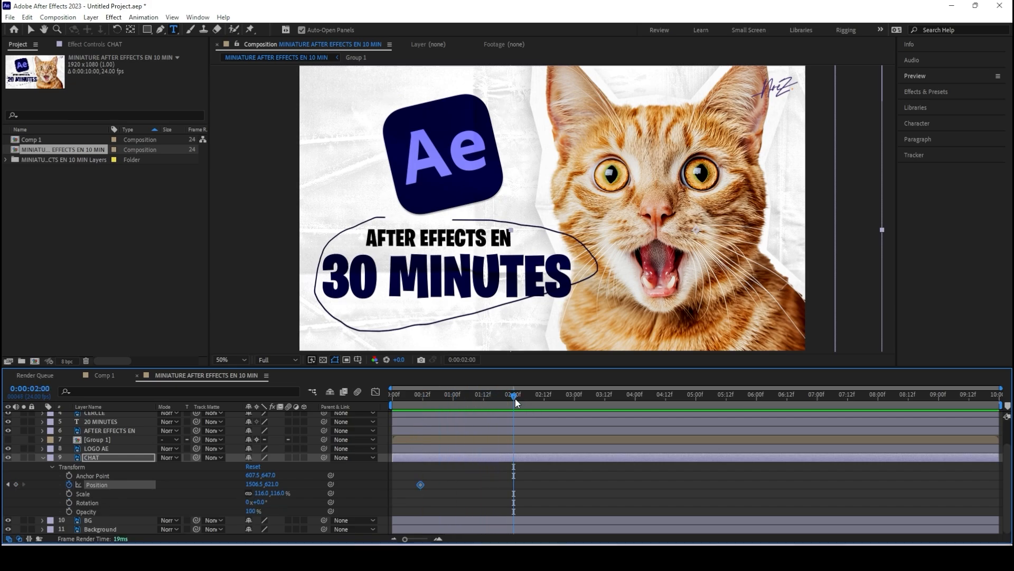
pyautogui.moveTo(253, 484); pyautogui.dragTo(161, 485)
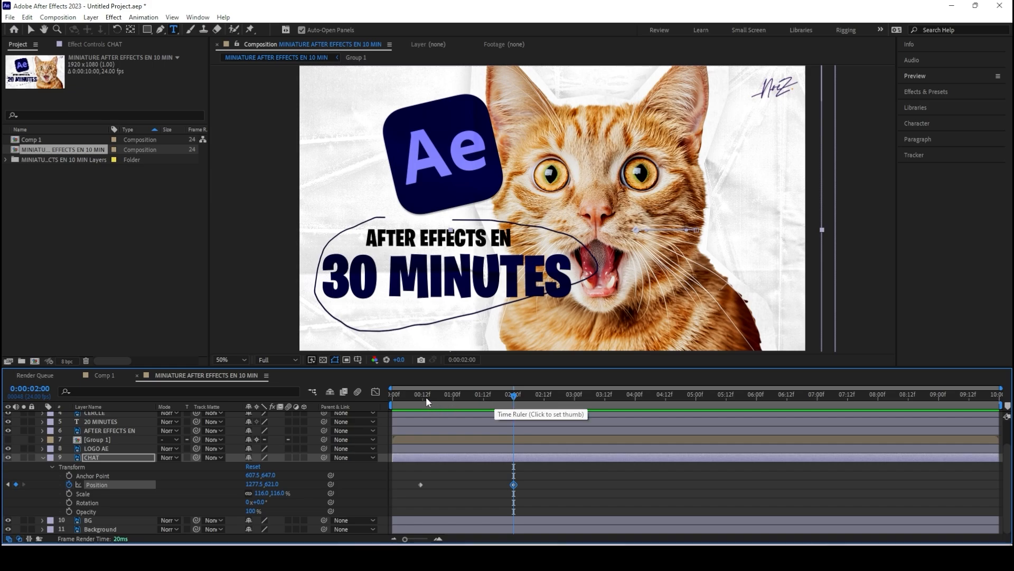
pyautogui.moveTo(426, 398); pyautogui.dragTo(420, 398)
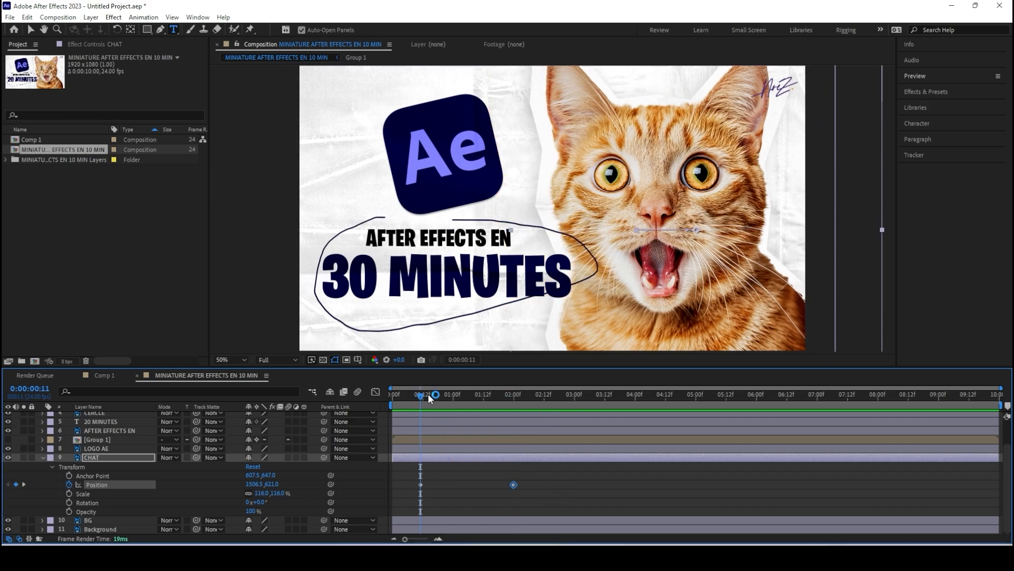
pyautogui.moveTo(426, 398); pyautogui.dragTo(514, 398)
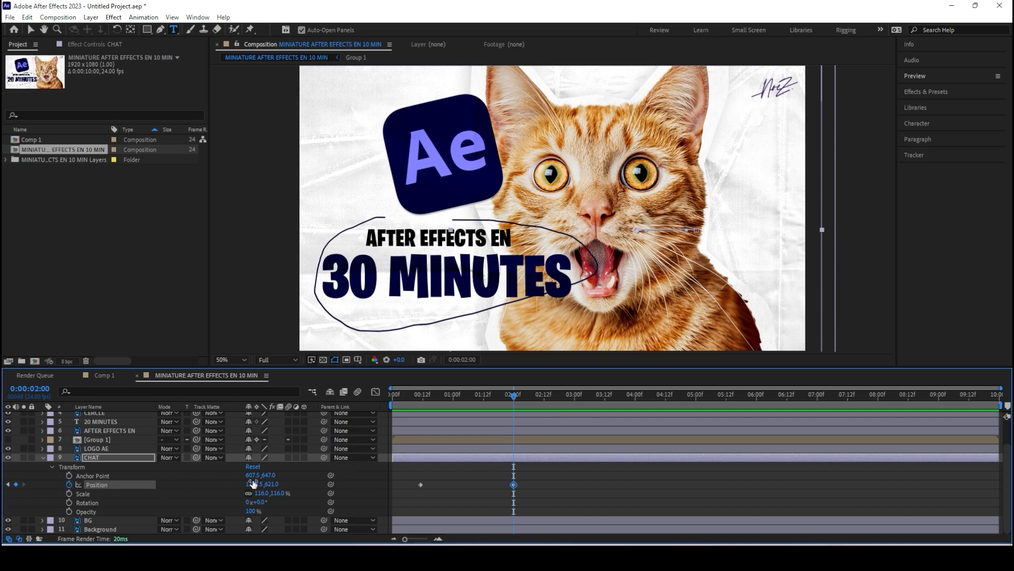
# Animate the CHAT layer's scale with a keyframe at 0:00:00:19 and a second one of 175% at 0:00:02:07
pyautogui.click(442, 398)
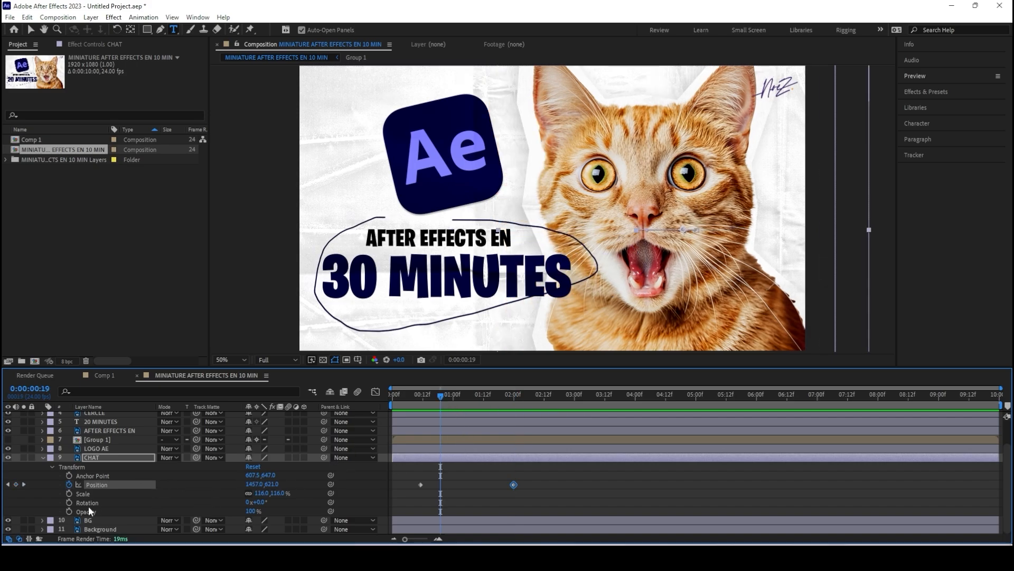
pyautogui.click(70, 493)
pyautogui.moveTo(465, 392); pyautogui.dragTo(532, 400)
pyautogui.moveTo(261, 493); pyautogui.dragTo(275, 486)
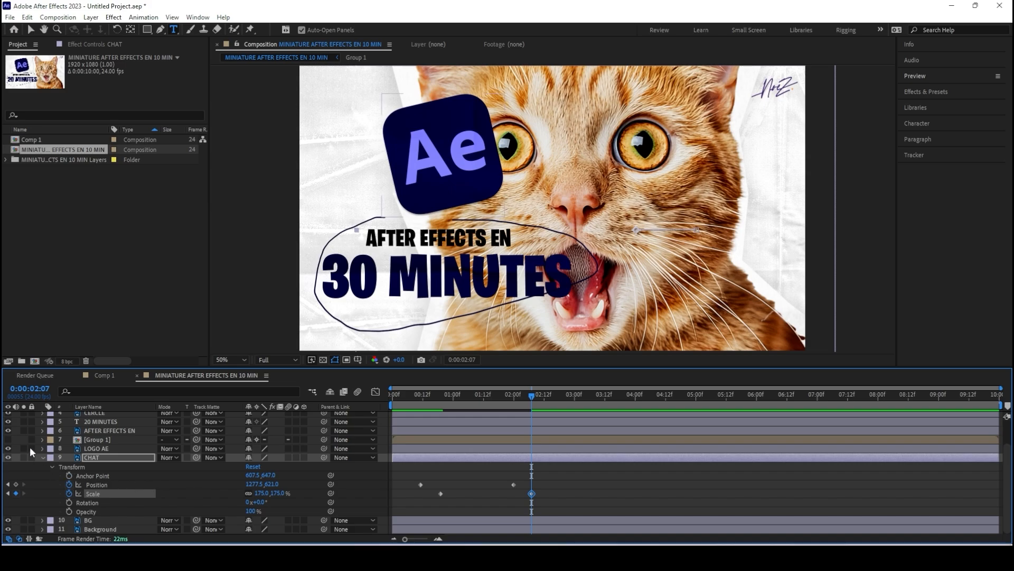
# Toggle the NoeZ Signature-12 layer's visibility off and on, and move the CHAT layer up the stack to sit just below Layer 1 copy
pyautogui.scroll(3, 29, 445)
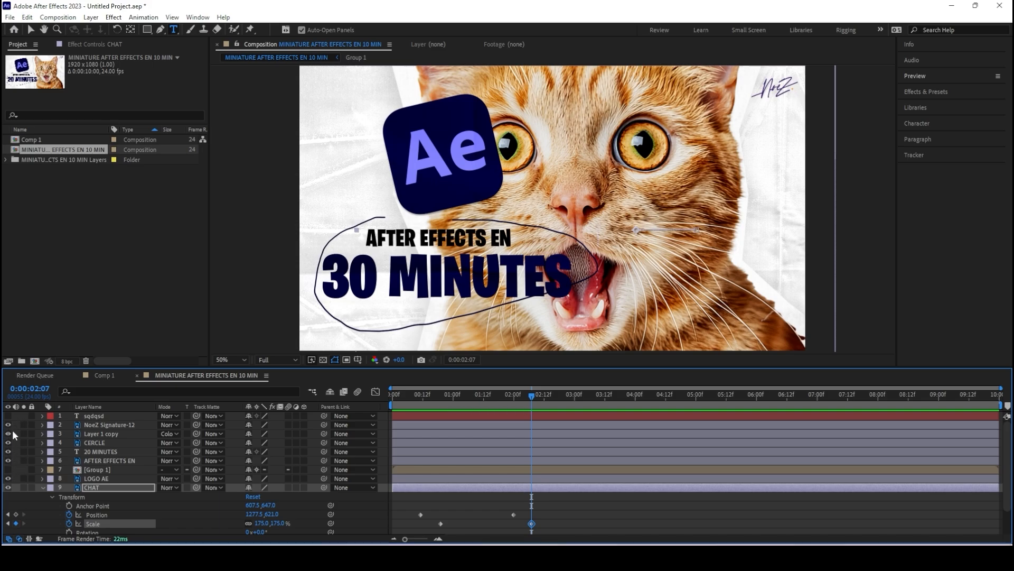
pyautogui.click(8, 425)
pyautogui.click(8, 424)
pyautogui.click(120, 484)
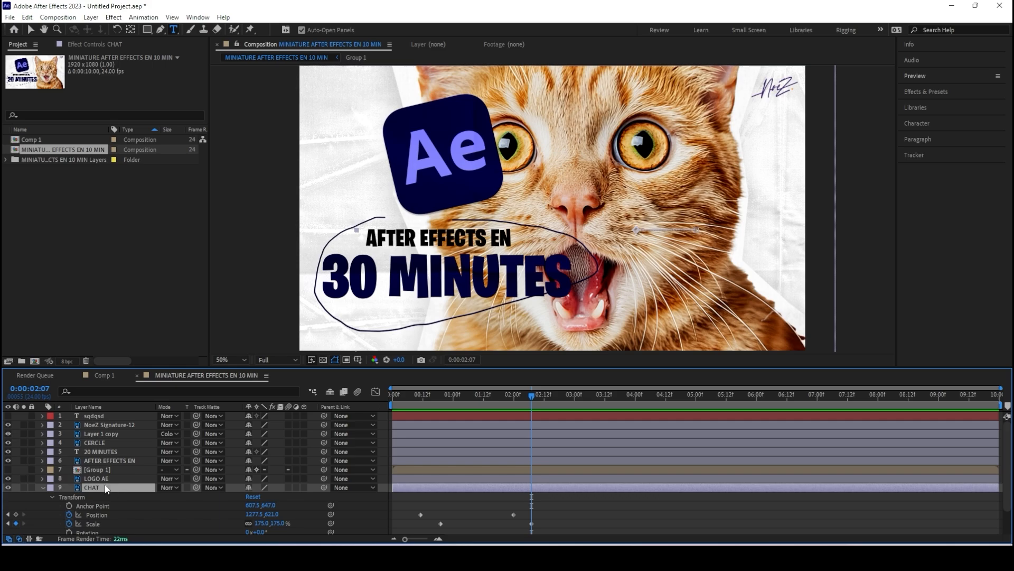
pyautogui.moveTo(108, 488); pyautogui.dragTo(112, 420)
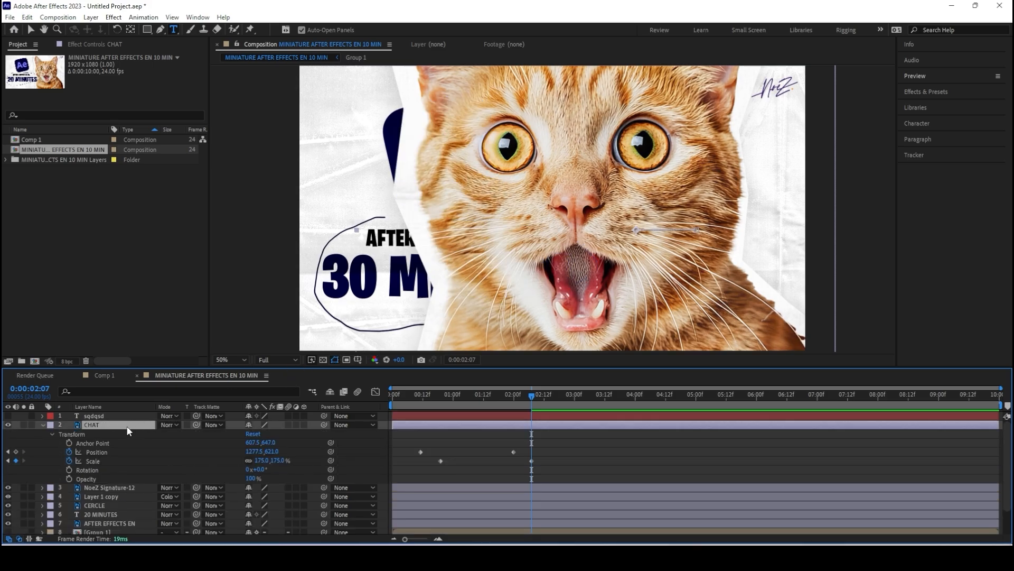
pyautogui.moveTo(127, 428); pyautogui.dragTo(134, 500)
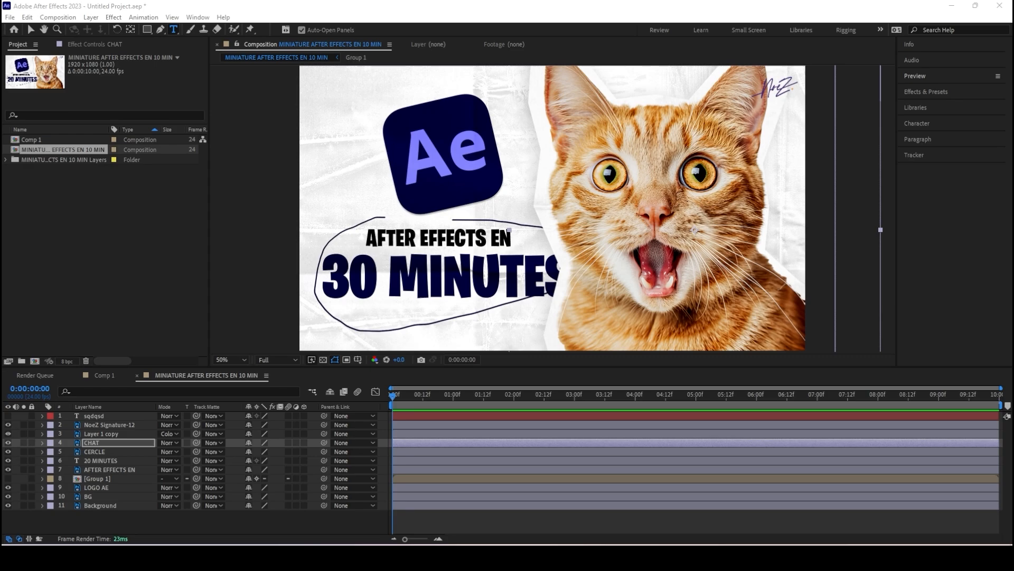
pyautogui.scroll(-2, 423, 464)
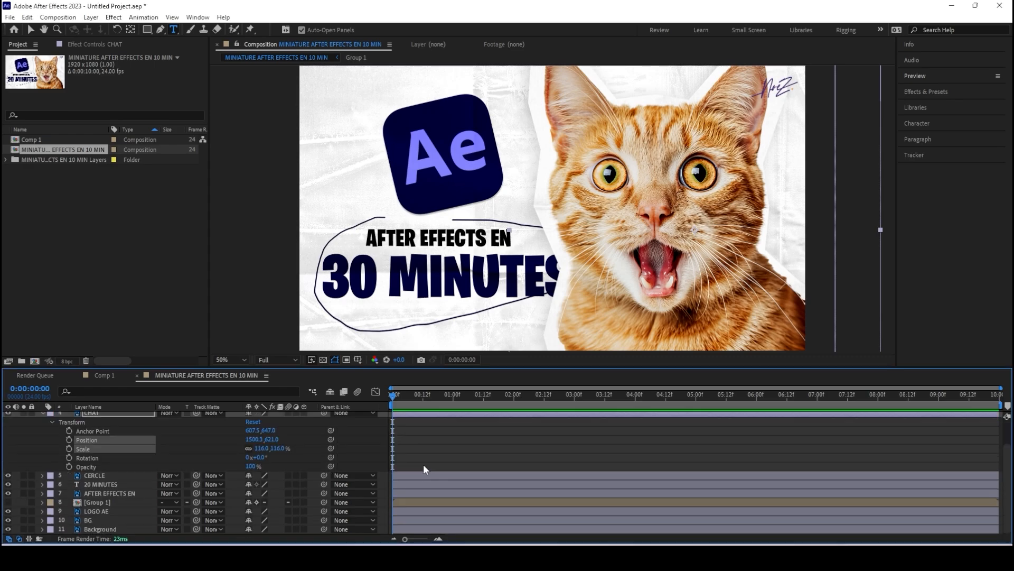
pyautogui.scroll(2, 423, 464)
pyautogui.scroll(-2, 412, 465)
pyautogui.scroll(2, 391, 466)
pyautogui.moveTo(255, 460); pyautogui.dragTo(443, 455)
pyautogui.hotkey('ctrl', 'z')
# Keyframe CHAT's position and scale at about three seconds, and at an earlier frame set its scale to 447% and Y position to 1335
pyautogui.click(574, 397)
pyautogui.click(70, 470)
pyautogui.click(69, 479)
pyautogui.moveTo(574, 399); pyautogui.dragTo(545, 400)
pyautogui.moveTo(262, 478); pyautogui.dragTo(426, 463)
pyautogui.moveTo(273, 470); pyautogui.dragTo(731, 432)
# Hide the NoeZ Signature-12 layer and set CHAT's starting X position to 1532.3, undoing a trial scale change
pyautogui.click(8, 425)
pyautogui.moveTo(262, 478)
pyautogui.mouseDown()
pyautogui.moveTo(240, 475)
pyautogui.moveTo(286, 462)
pyautogui.moveTo(218, 472)
pyautogui.mouseUp()
pyautogui.hotkey('ctrl', 'z')
pyautogui.moveTo(253, 469); pyautogui.dragTo(333, 471)
pyautogui.moveTo(255, 469); pyautogui.dragTo(192, 477)
# Shift the CHAT keyframes to end at 0:00:00:18, and add position and scale keyframes at 0:00:00:13 with X 1008.3 and scale 96%
pyautogui.moveTo(521, 459); pyautogui.dragTo(600, 495)
pyautogui.moveTo(575, 479); pyautogui.dragTo(438, 478)
pyautogui.moveTo(409, 400); pyautogui.dragTo(425, 404)
pyautogui.moveTo(431, 461); pyautogui.dragTo(442, 489)
pyautogui.hotkey('ctrl', 'c')
pyautogui.hotkey('ctrl', 'v')
pyautogui.moveTo(256, 469)
pyautogui.mouseDown()
pyautogui.moveTo(13, 478)
pyautogui.moveTo(267, 482)
pyautogui.mouseUp()
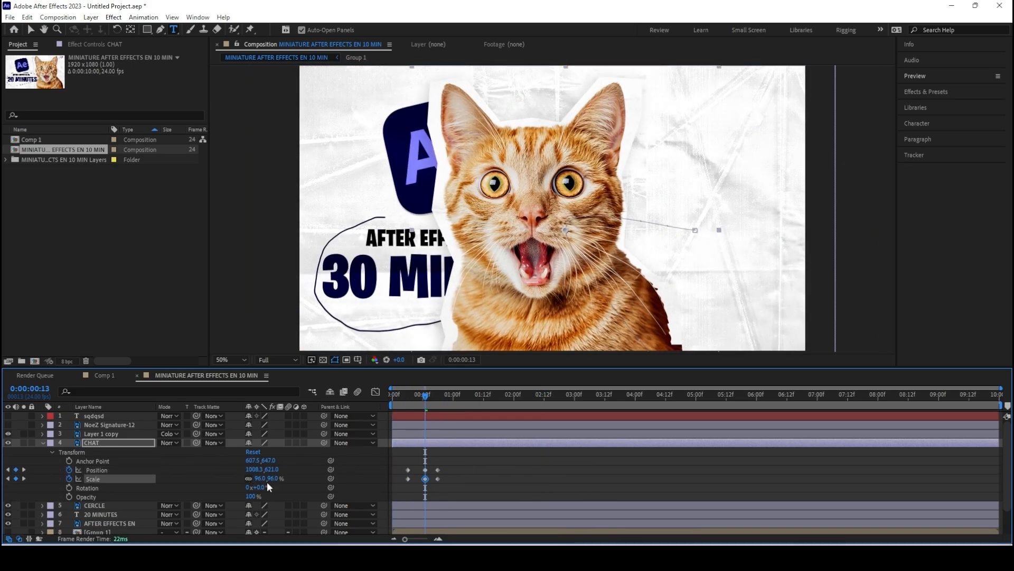
# Copy CHAT's 96% scale keyframe from 0:00:00:13 and paste it at 0:00:00:18
pyautogui.moveTo(425, 400); pyautogui.dragTo(438, 401)
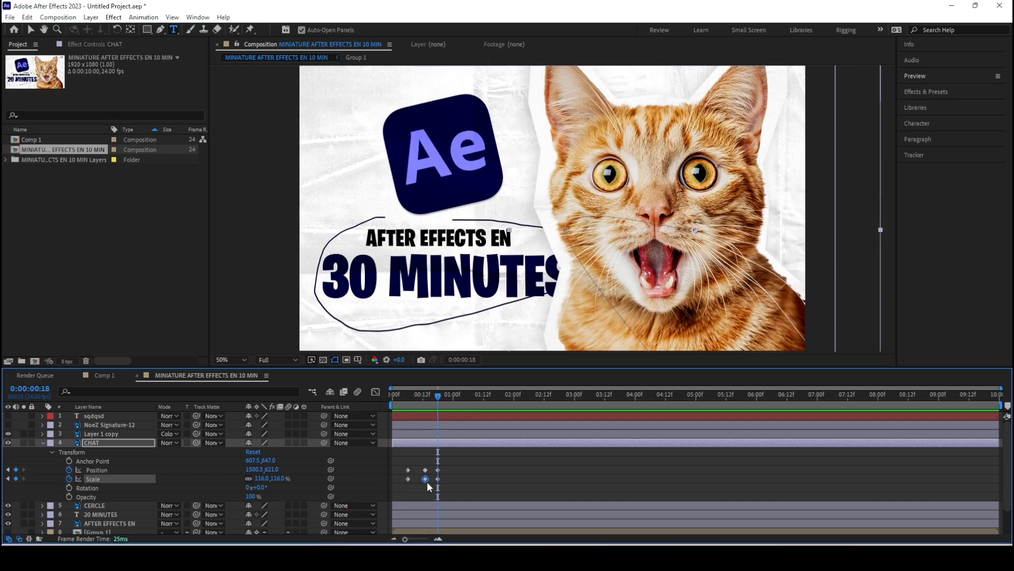
pyautogui.moveTo(426, 478)
pyautogui.moveTo(439, 478)
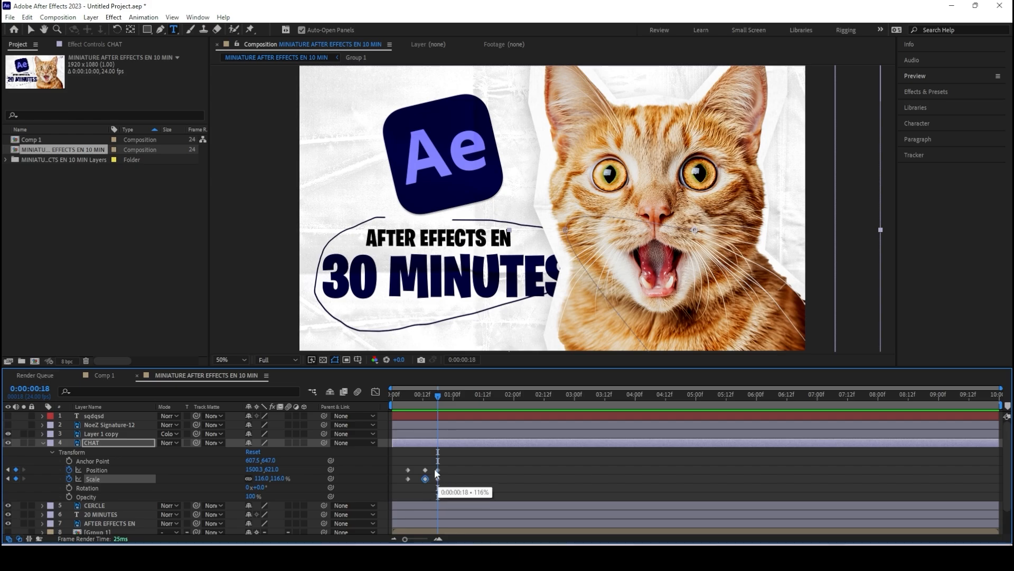
pyautogui.moveTo(431, 400); pyautogui.dragTo(438, 397)
pyautogui.click(424, 478)
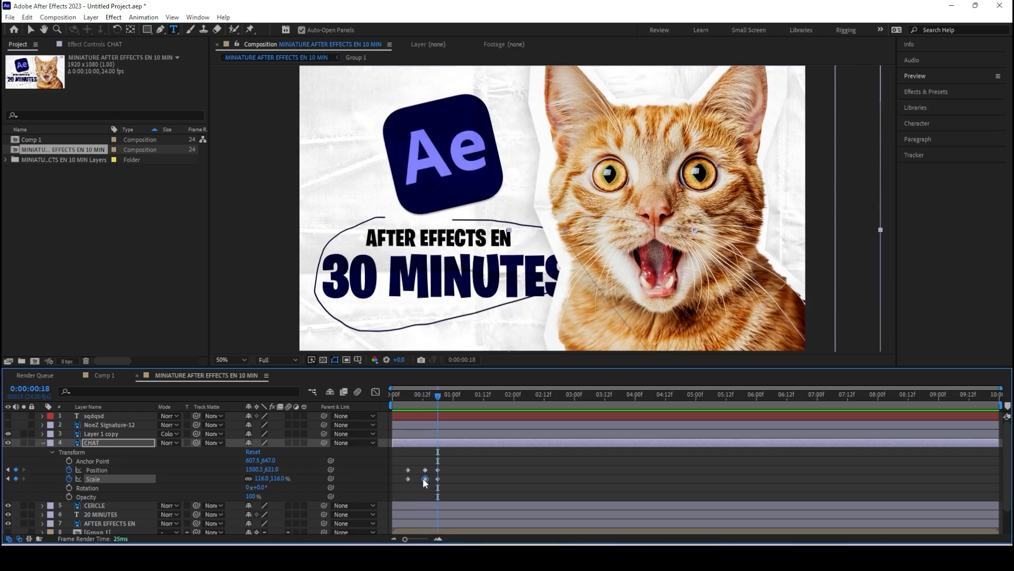
pyautogui.hotkey('ctrl', 'c')
pyautogui.hotkey('ctrl', 'v')
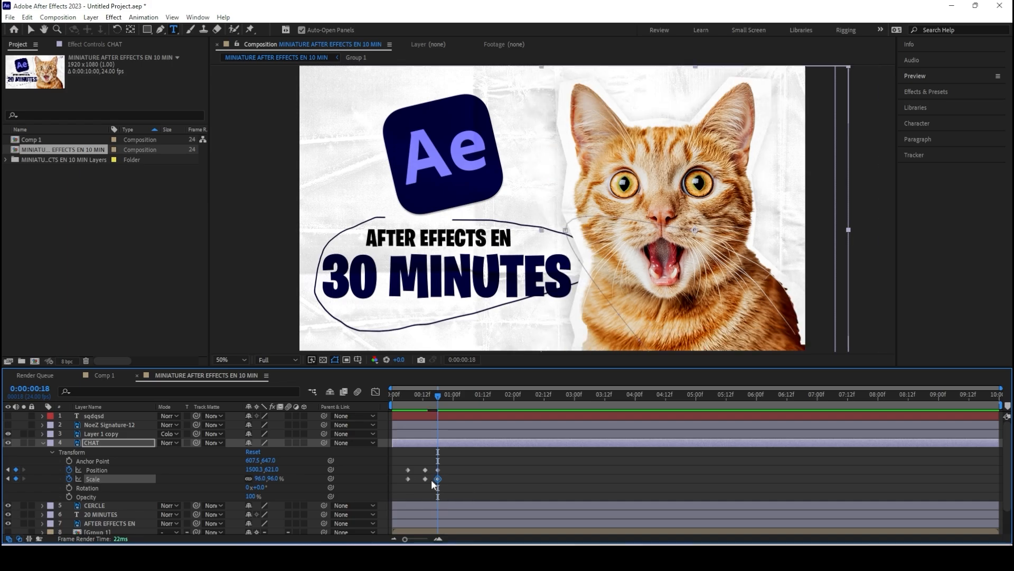
# Move CHAT's last keyframes to about one second, and paste a copy of the middle position and scale keyframes before them
pyautogui.moveTo(457, 465); pyautogui.dragTo(433, 483)
pyautogui.moveTo(438, 479); pyautogui.dragTo(456, 479)
pyautogui.moveTo(432, 469)
pyautogui.mouseDown()
pyautogui.moveTo(425, 482)
pyautogui.moveTo(441, 472)
pyautogui.mouseUp()
pyautogui.hotkey('ctrl', 'c')
pyautogui.hotkey('ctrl', 'v')
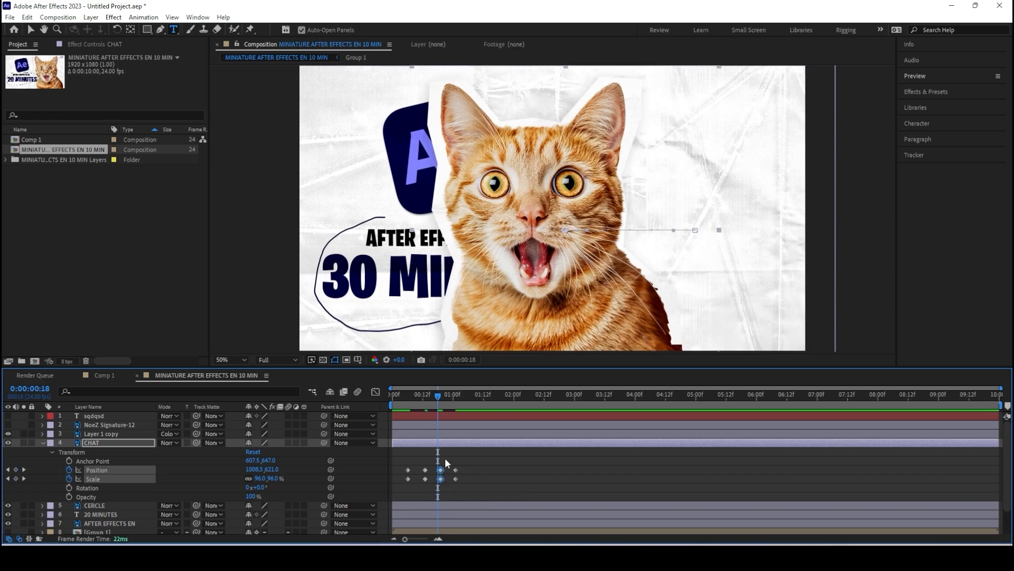
# Preview the CHAT layer's animation from the first frame, and replay it from the beginning
pyautogui.moveTo(427, 398); pyautogui.dragTo(391, 415)
pyautogui.click(924, 77)
pyautogui.click(950, 90)
pyautogui.click(951, 90)
pyautogui.moveTo(406, 398); pyautogui.dragTo(374, 401)
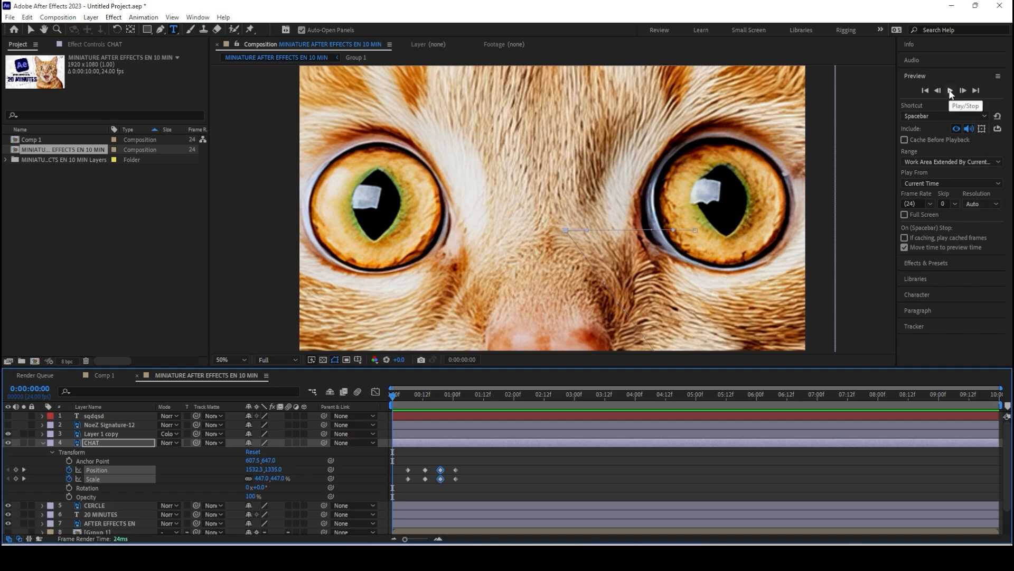
pyautogui.click(951, 90)
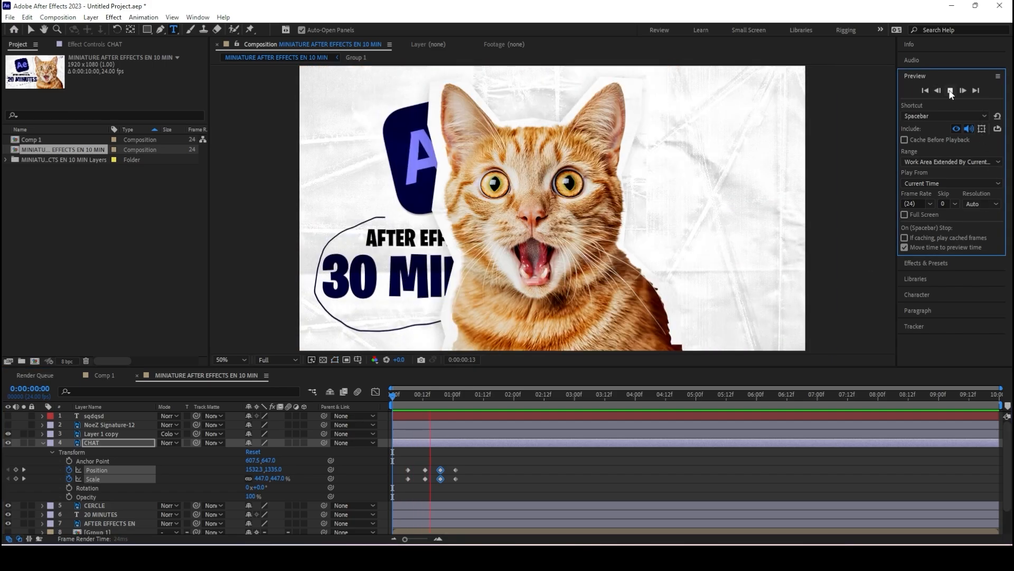
pyautogui.click(950, 91)
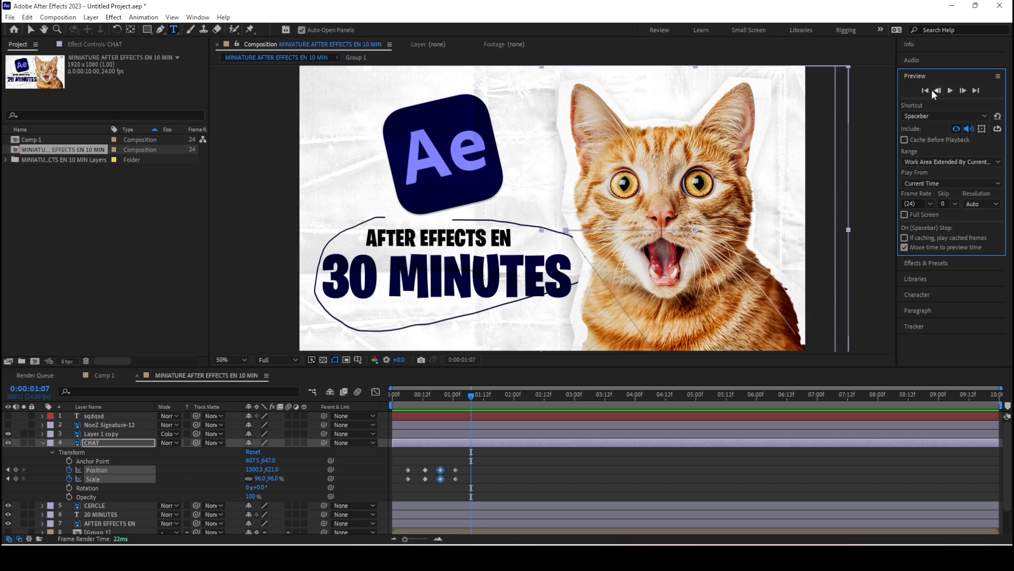
pyautogui.click(924, 91)
pyautogui.click(952, 91)
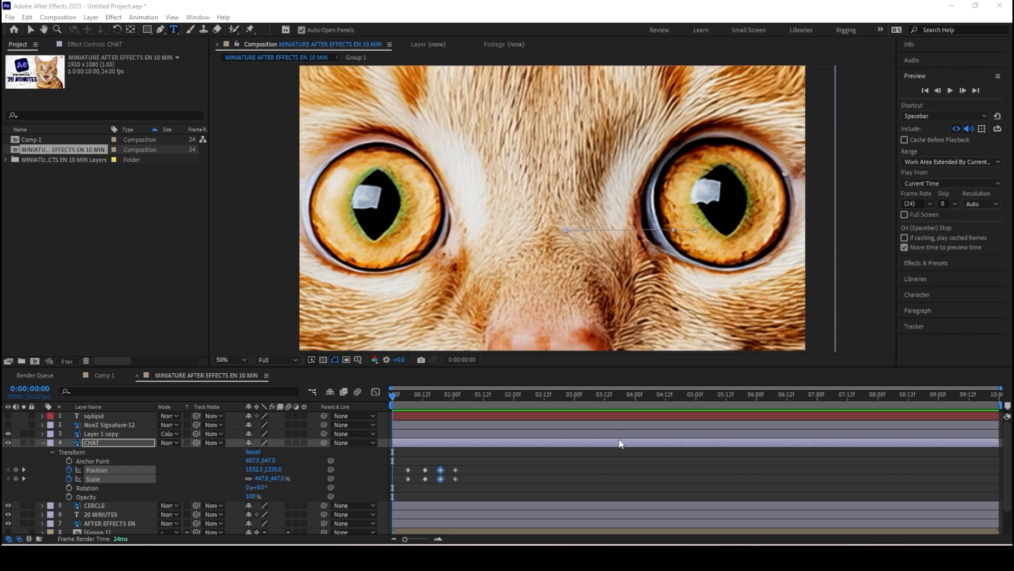
# Duplicate the CHAT layer, and reveal and hide only the keyframed properties of the copy
pyautogui.click(620, 441)
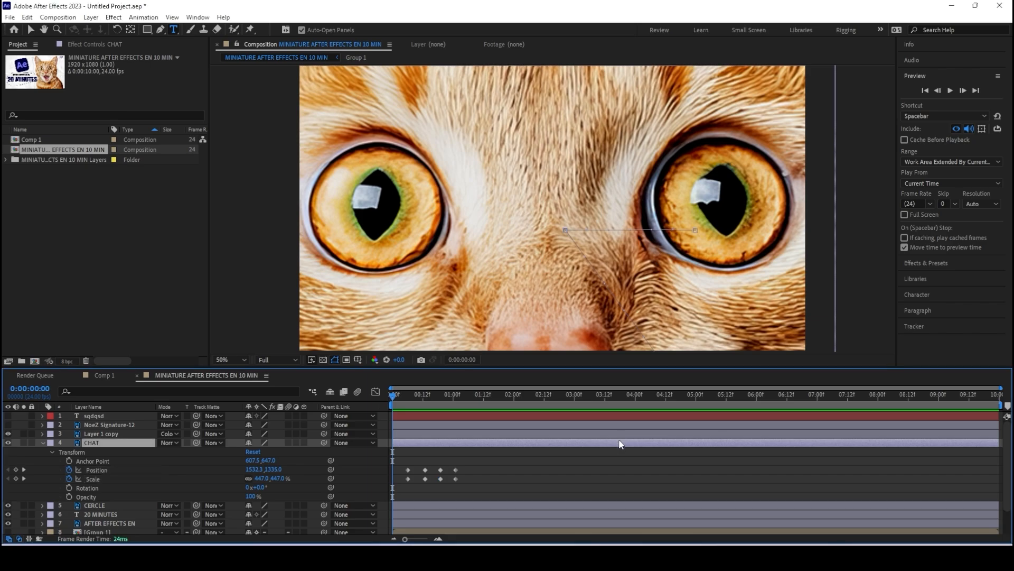
pyautogui.hotkey('ctrl', 'd')
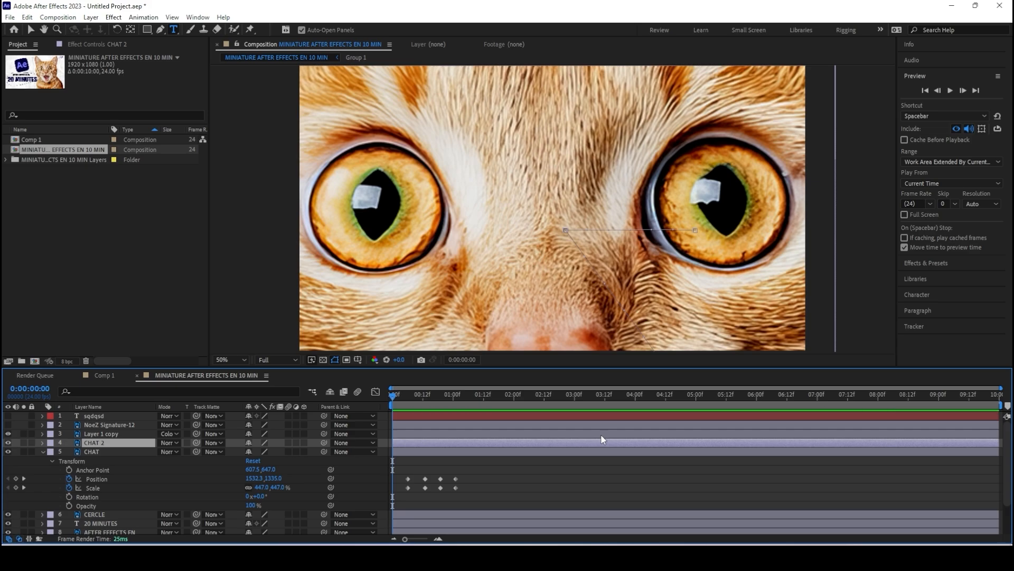
pyautogui.press('u')
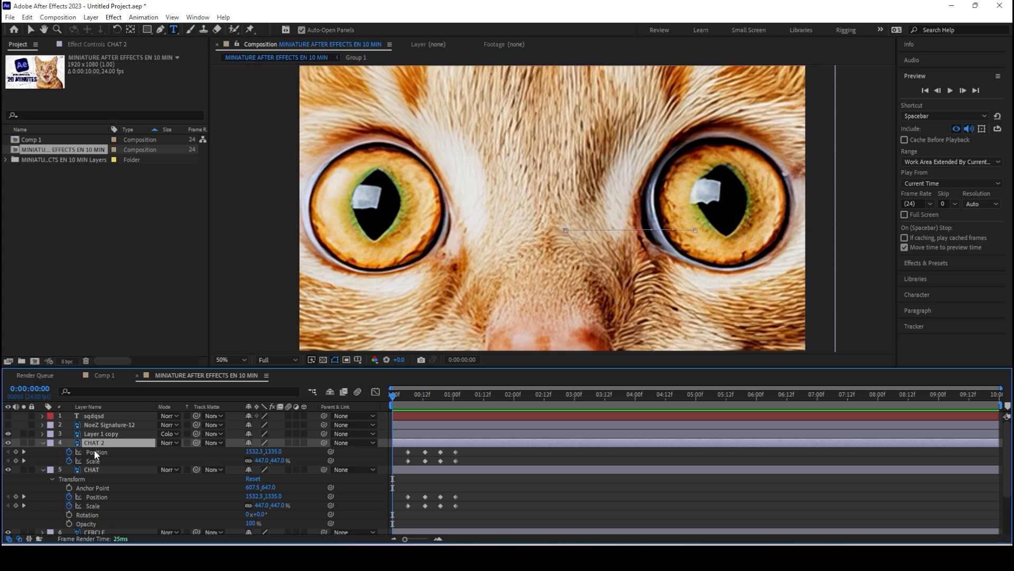
pyautogui.press('u')
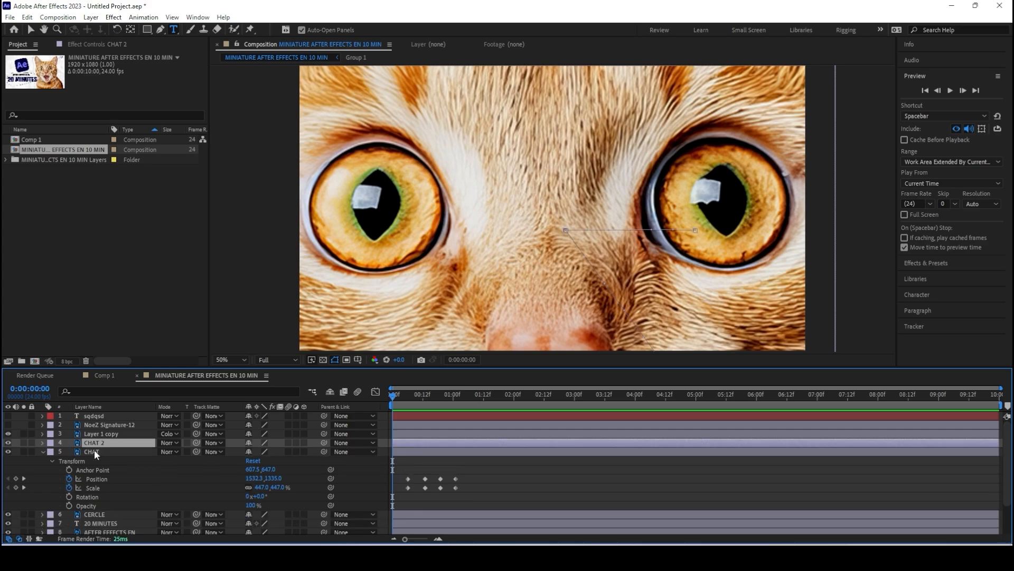
# Expand the duplicated CHAT layer's full Transform properties and collapse them again
pyautogui.click(42, 442)
pyautogui.click(51, 451)
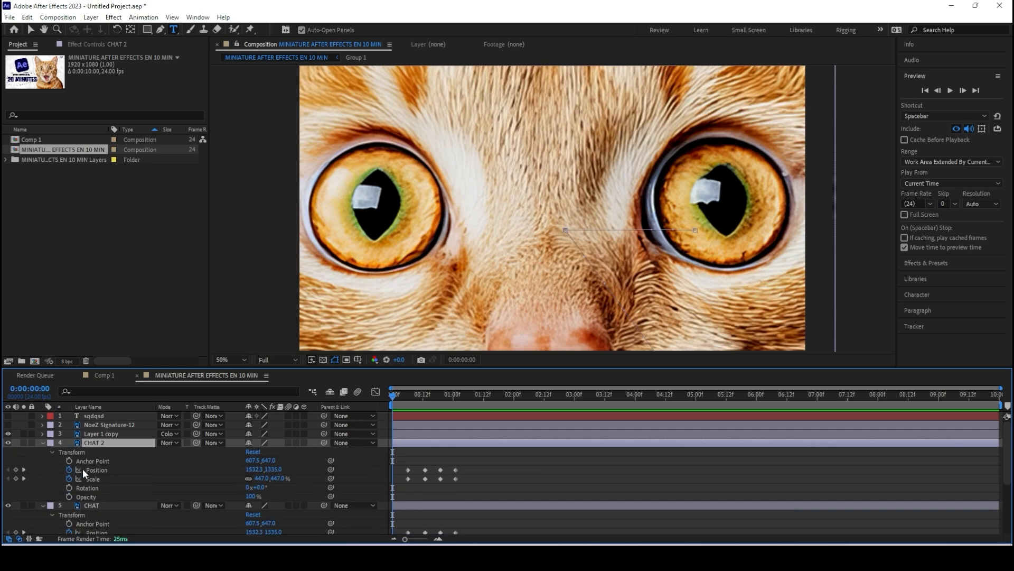
pyautogui.click(51, 451)
pyautogui.click(43, 443)
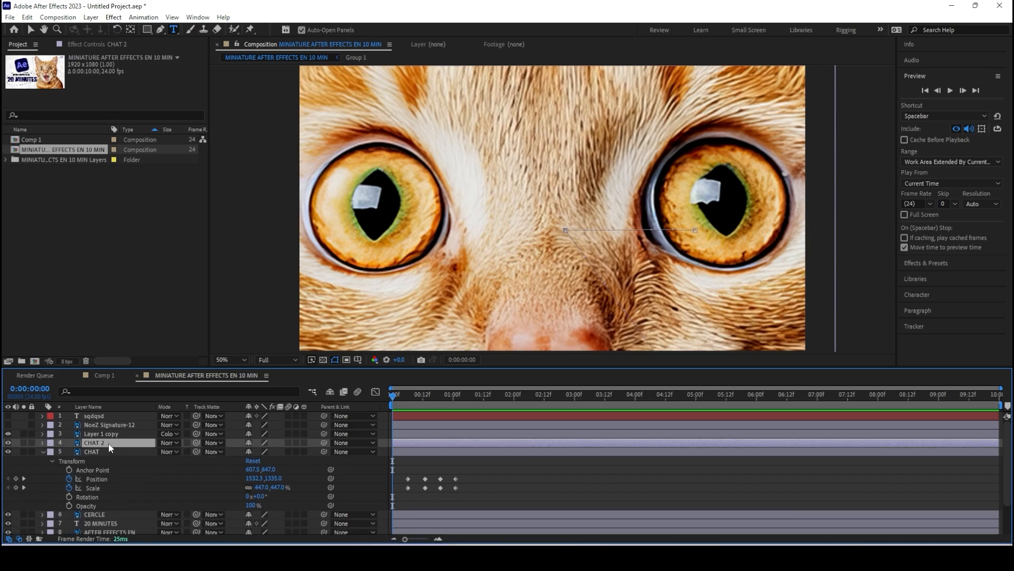
# Reveal CHAT 2's keyframed properties, and apply Easy Ease to all of CHAT's position and scale keyframes
pyautogui.press('u')
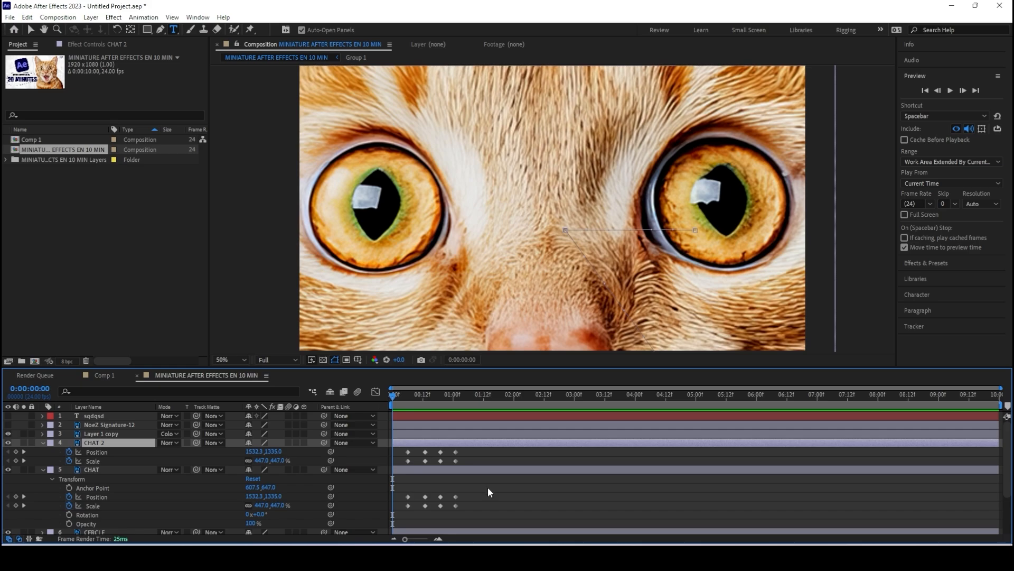
pyautogui.moveTo(487, 487); pyautogui.dragTo(394, 514)
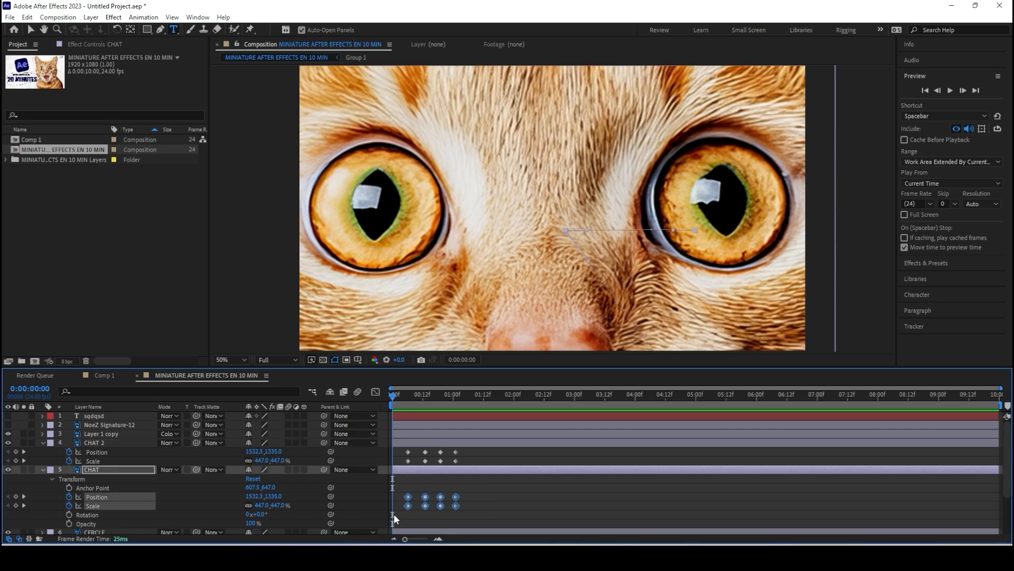
pyautogui.press('F9')
pyautogui.click(91, 442)
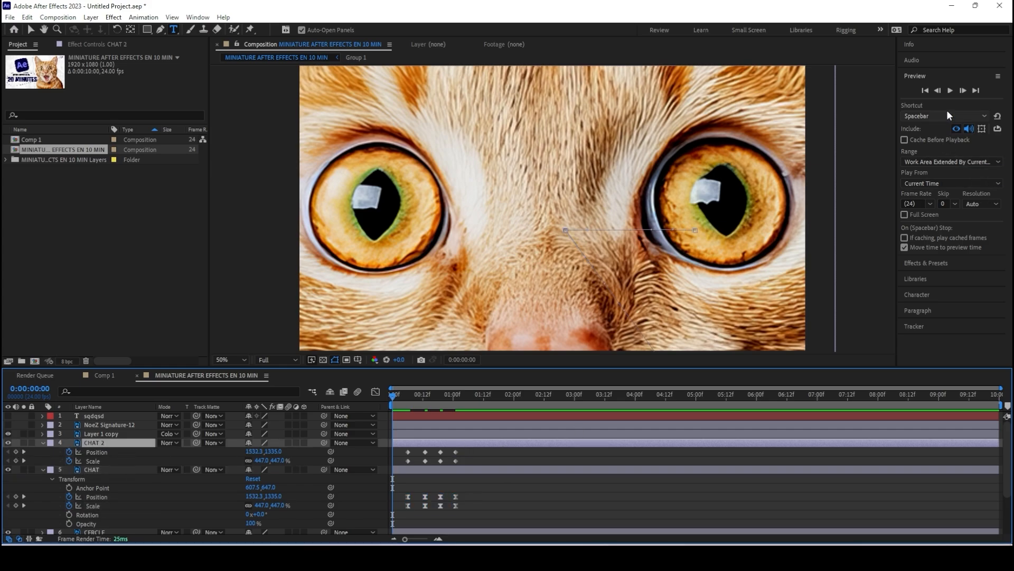
# Preview the composition with the un-eased CHAT 2 layer showing, and replay it from the first frame
pyautogui.click(950, 91)
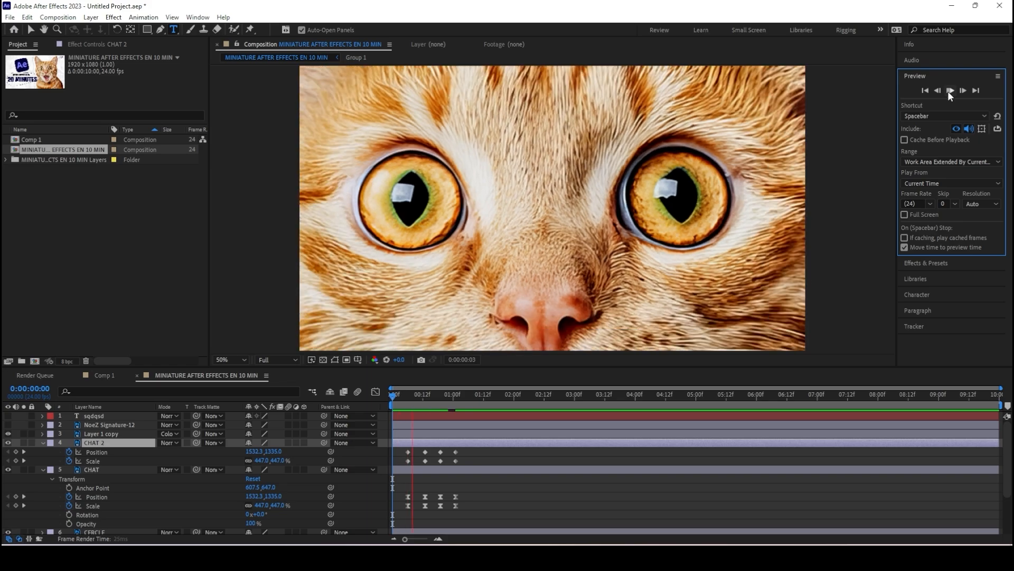
pyautogui.press('space')
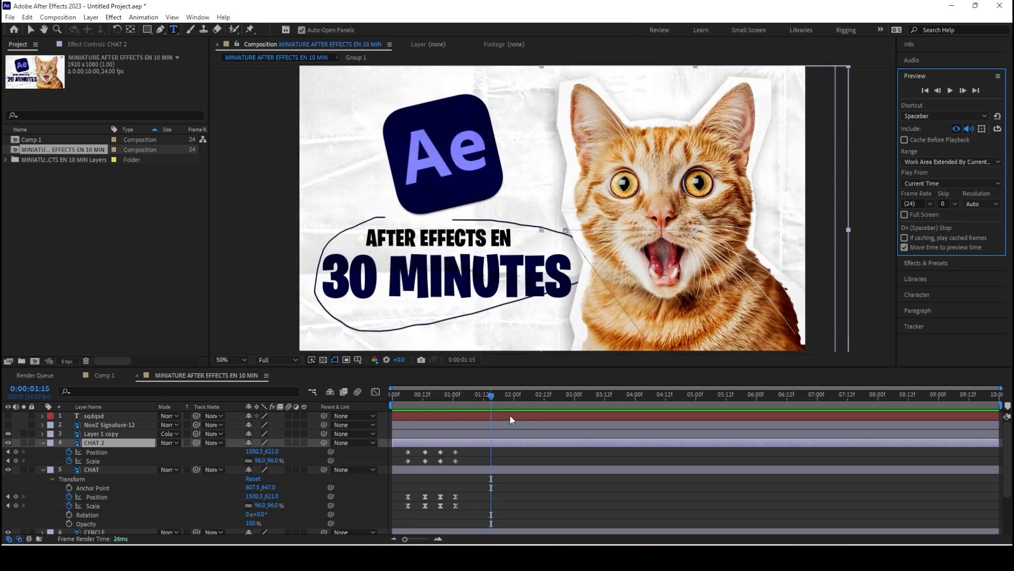
pyautogui.moveTo(415, 394); pyautogui.dragTo(378, 394)
pyautogui.click(950, 90)
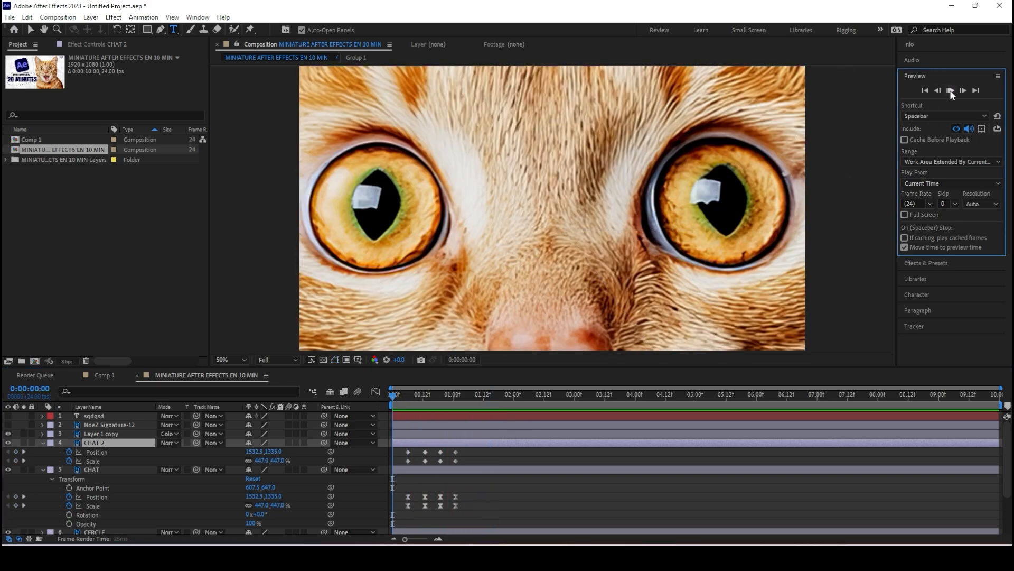
pyautogui.press('space')
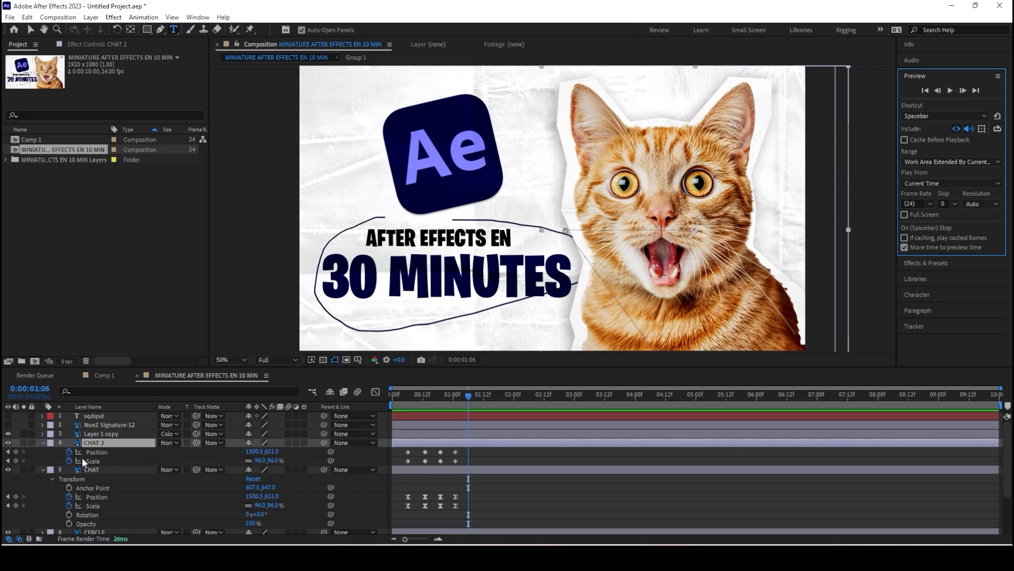
# Hide the CHAT 2 layer and preview CHAT's eased animation repeatedly from the first frame
pyautogui.click(8, 443)
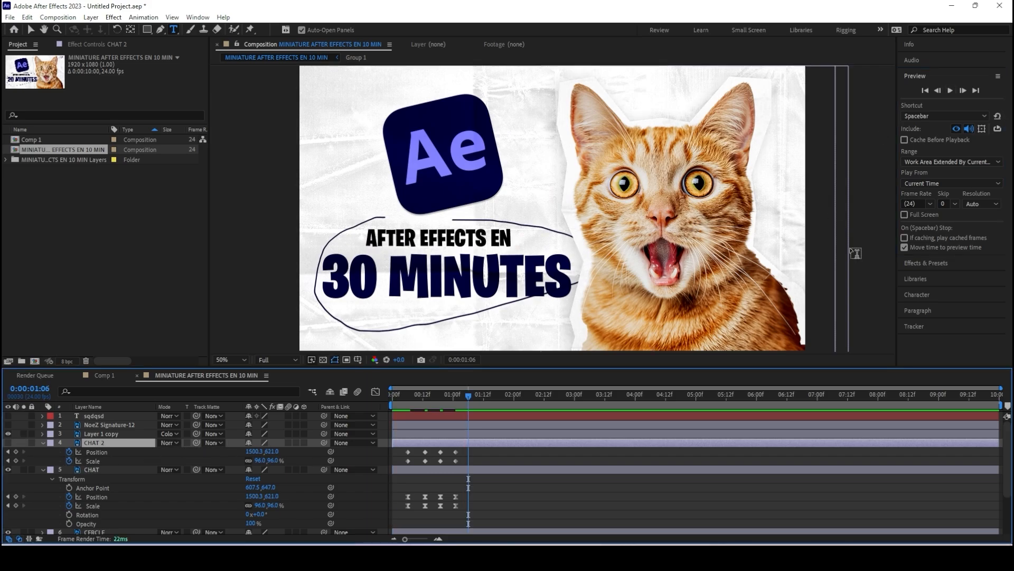
pyautogui.click(925, 91)
pyautogui.click(949, 90)
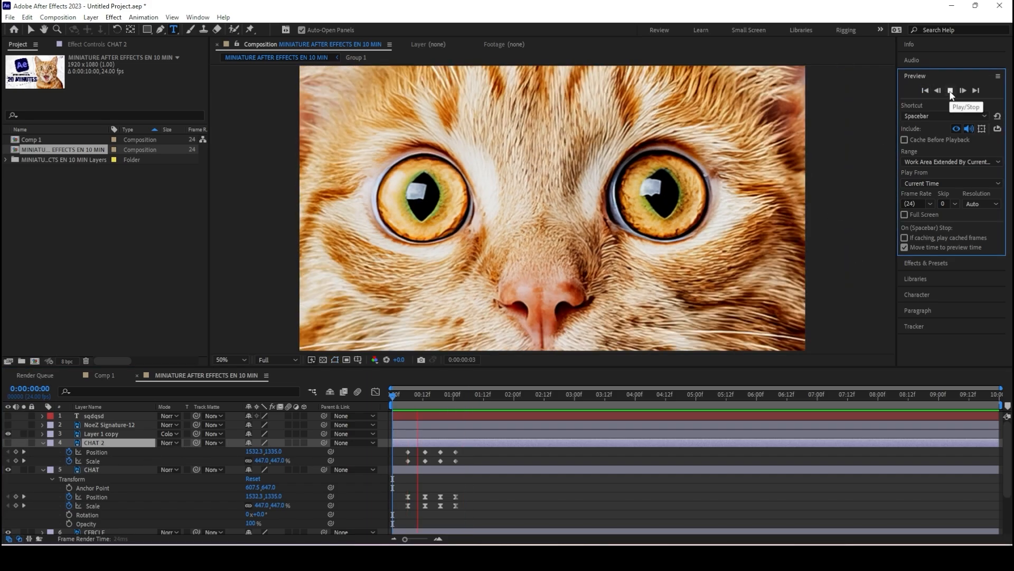
pyautogui.click(924, 91)
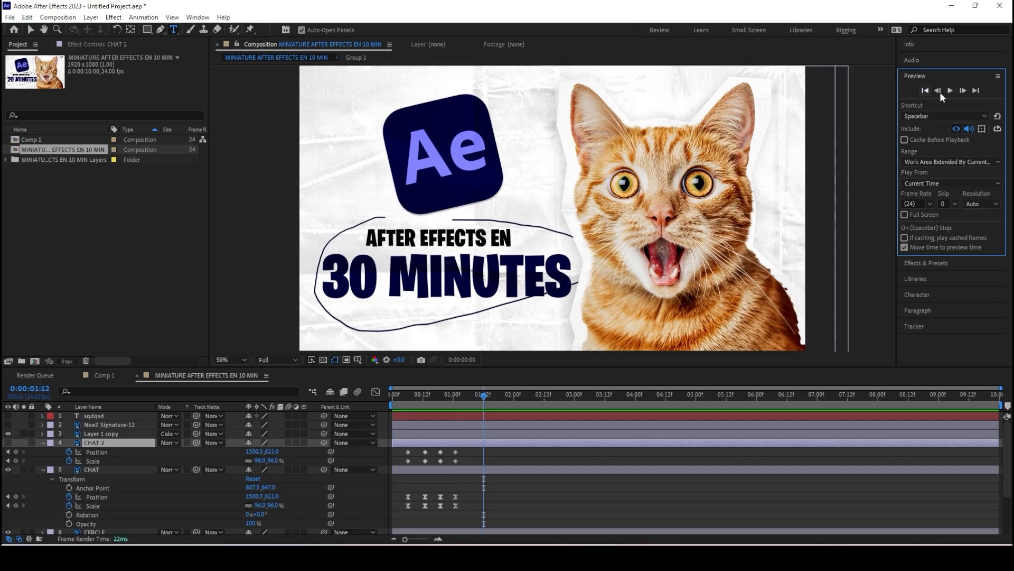
pyautogui.click(949, 91)
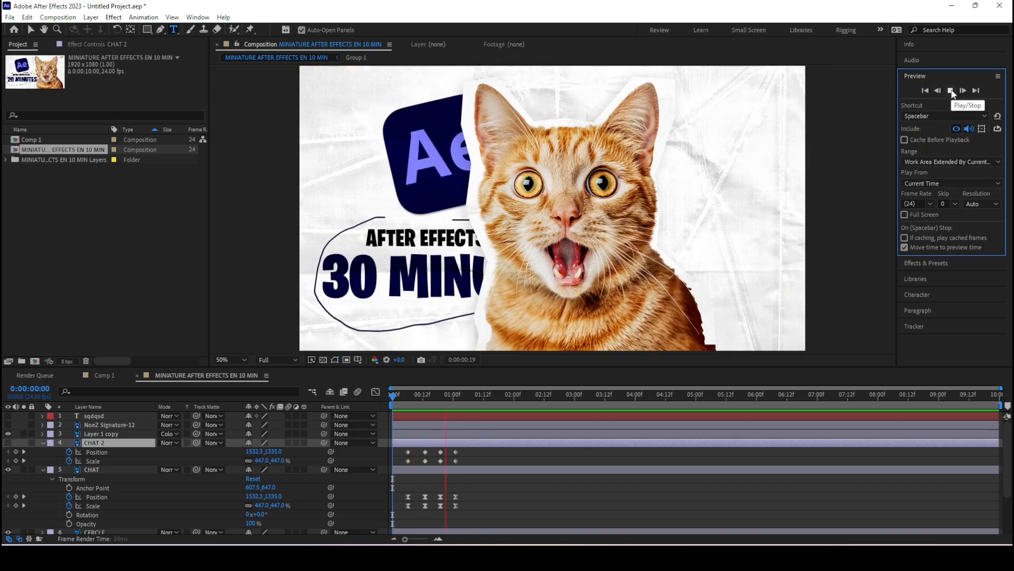
pyautogui.press('space')
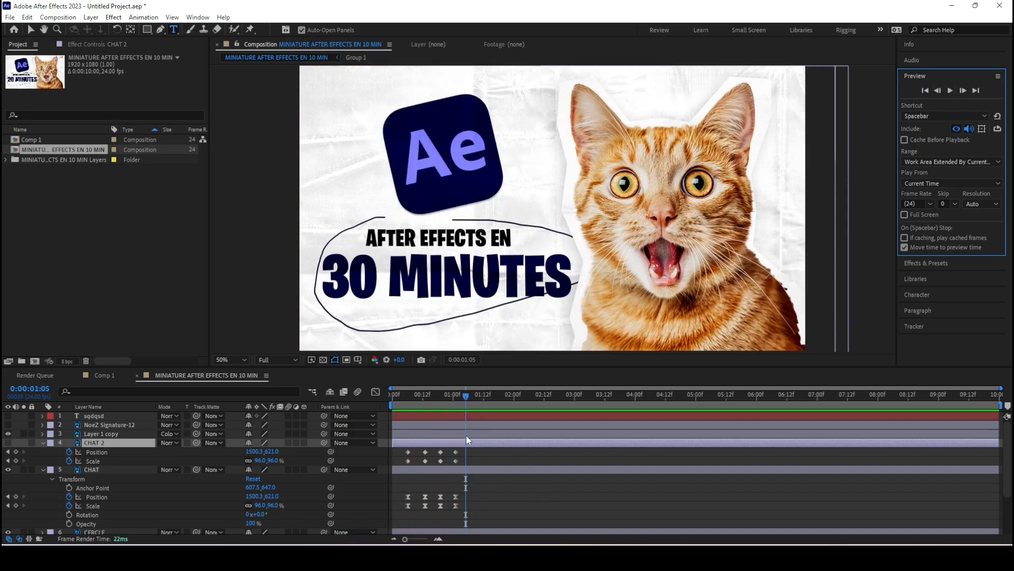
pyautogui.moveTo(445, 397); pyautogui.dragTo(376, 397)
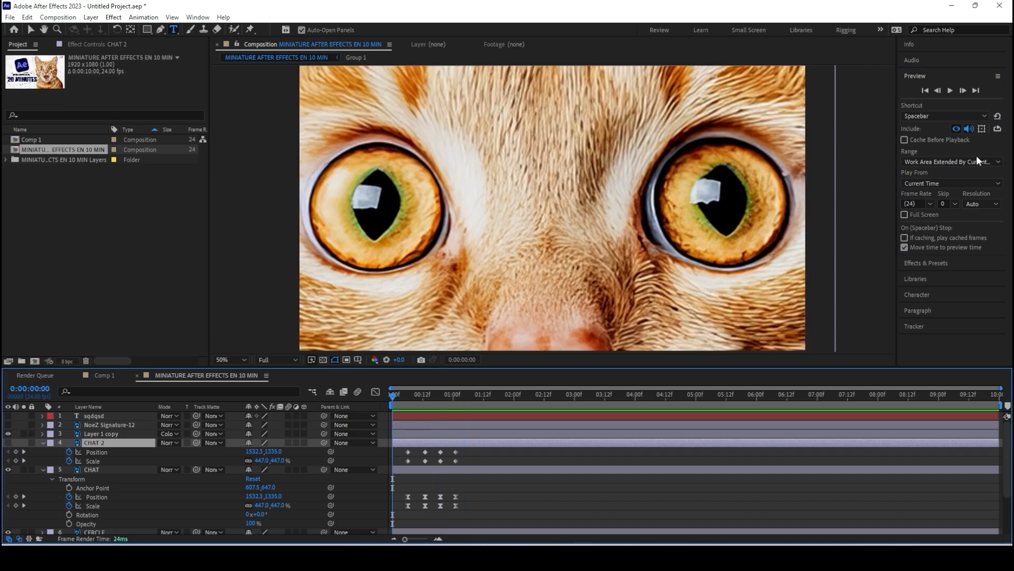
pyautogui.click(950, 91)
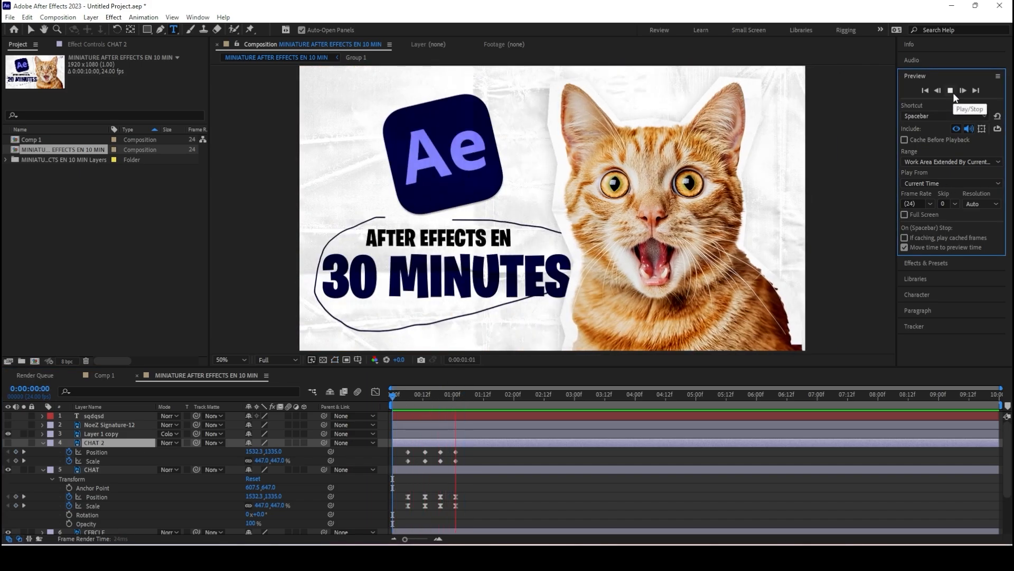
pyautogui.click(950, 91)
# Show the CHAT 2 layer again, and preview its linear motion from the start for comparison
pyautogui.click(7, 443)
pyautogui.click(925, 91)
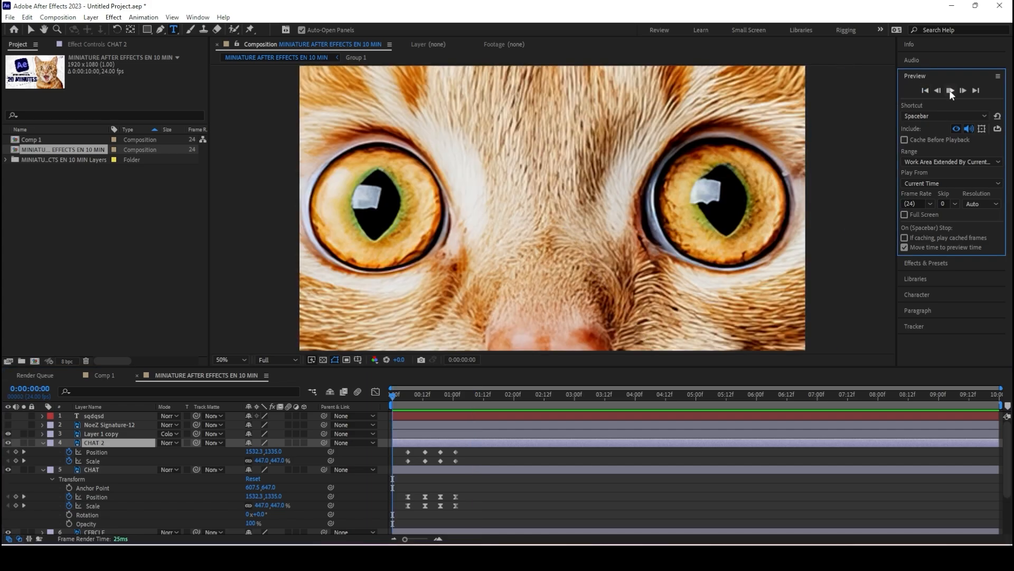
pyautogui.click(951, 91)
pyautogui.click(951, 90)
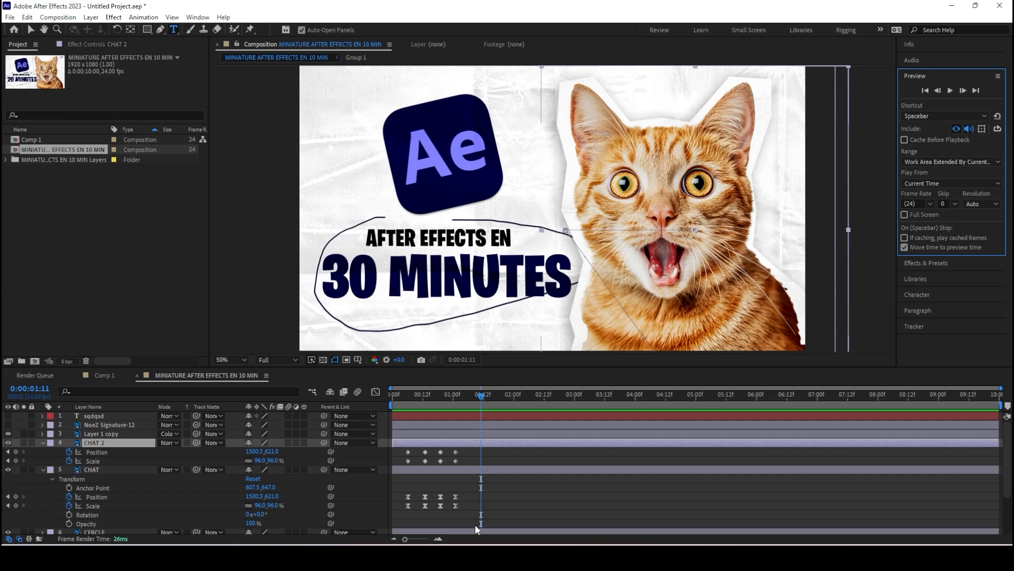
pyautogui.click(466, 516)
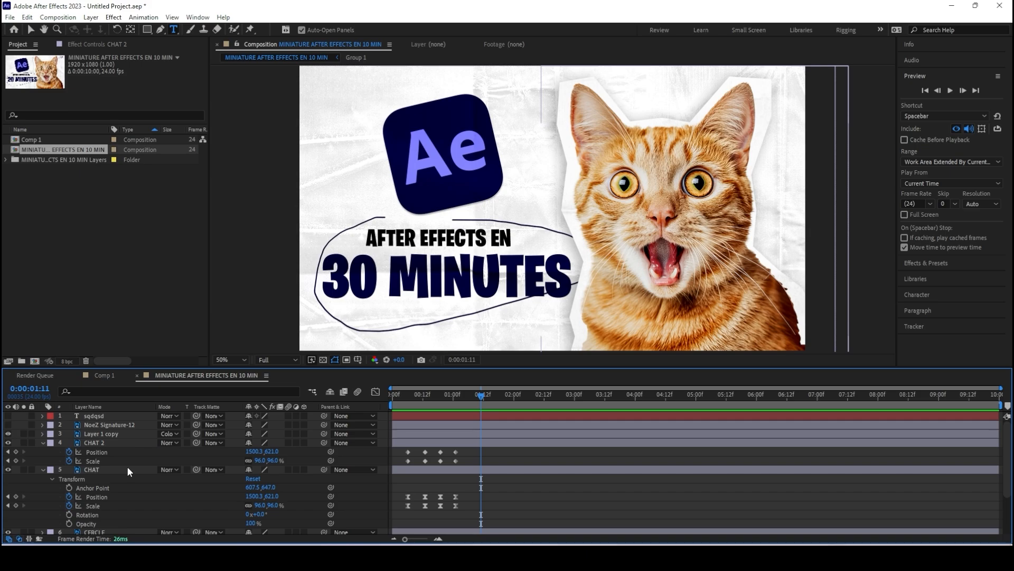
# Hide the CHAT layer, apply Easy Ease to all of CHAT 2's position and scale keyframes, and step back three frames
pyautogui.click(8, 469)
pyautogui.click(481, 443)
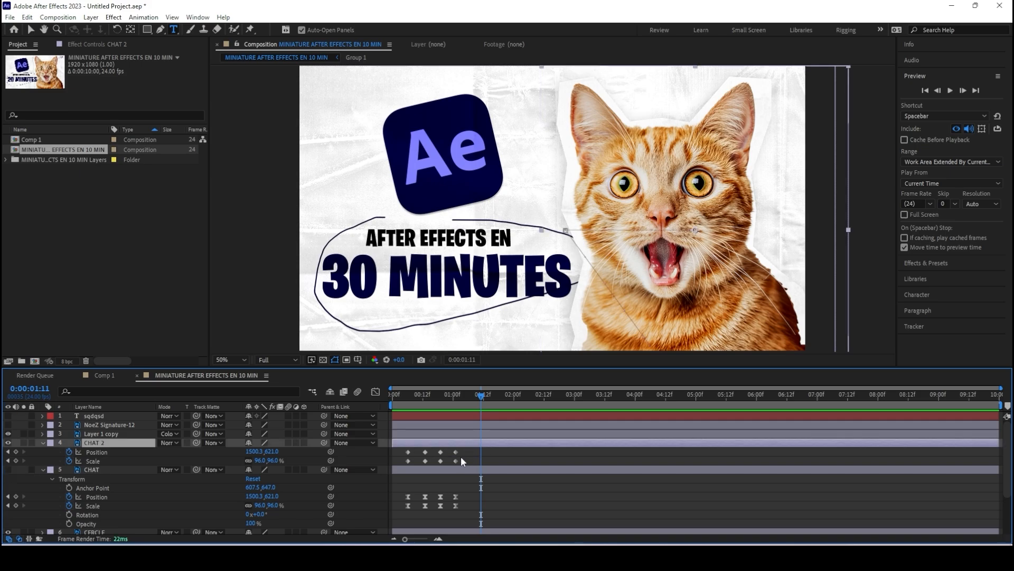
pyautogui.moveTo(464, 449); pyautogui.dragTo(402, 462)
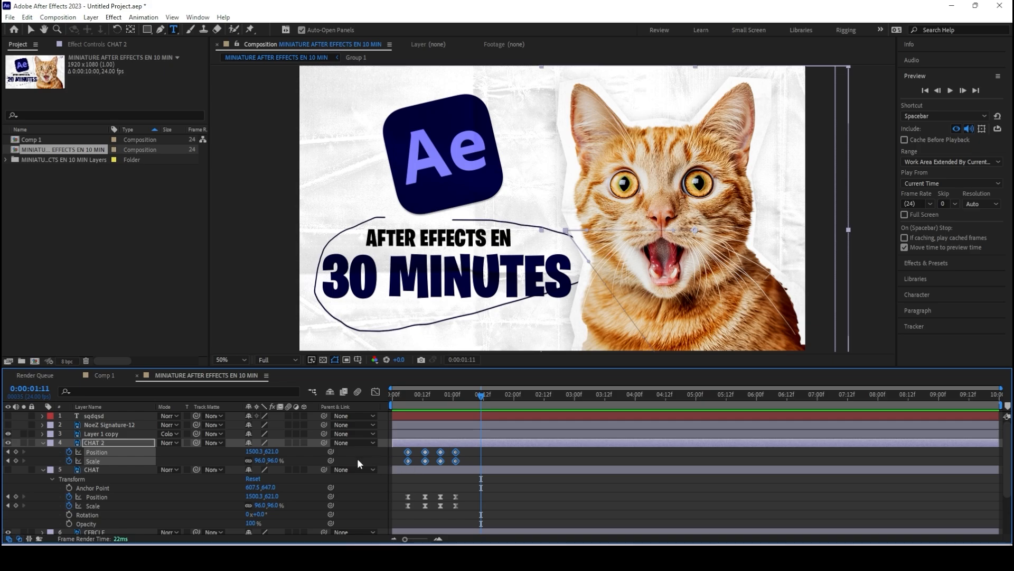
pyautogui.press('F9')
pyautogui.hotkey('ctrl', 'Left')
pyautogui.hotkey('ctrl', 'Left')
pyautogui.hotkey('ctrl', 'Left')
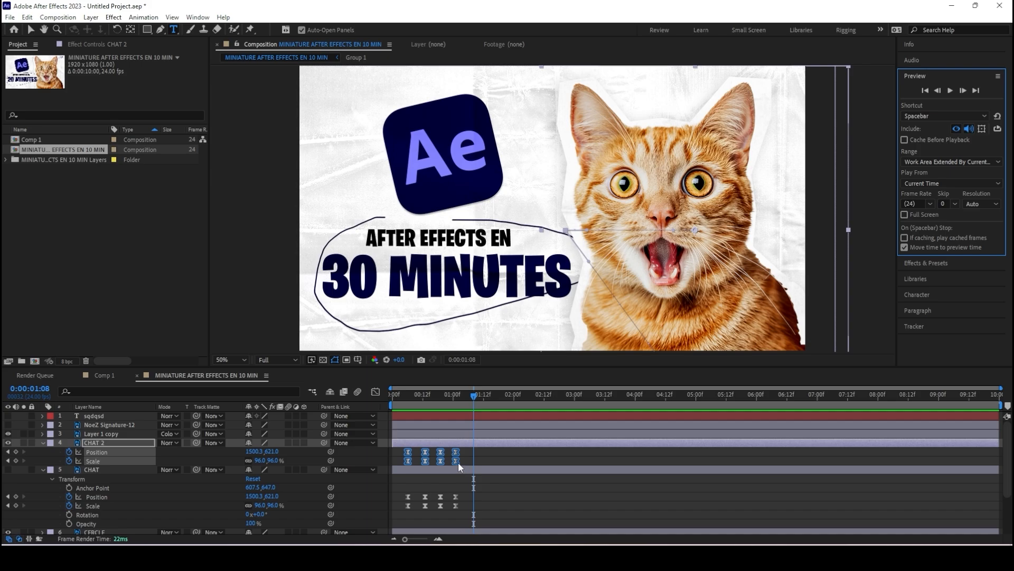
# Examine CHAT 2's eased curves in the Graph Editor, isolating Position, and return to the keyframe view
pyautogui.click(375, 392)
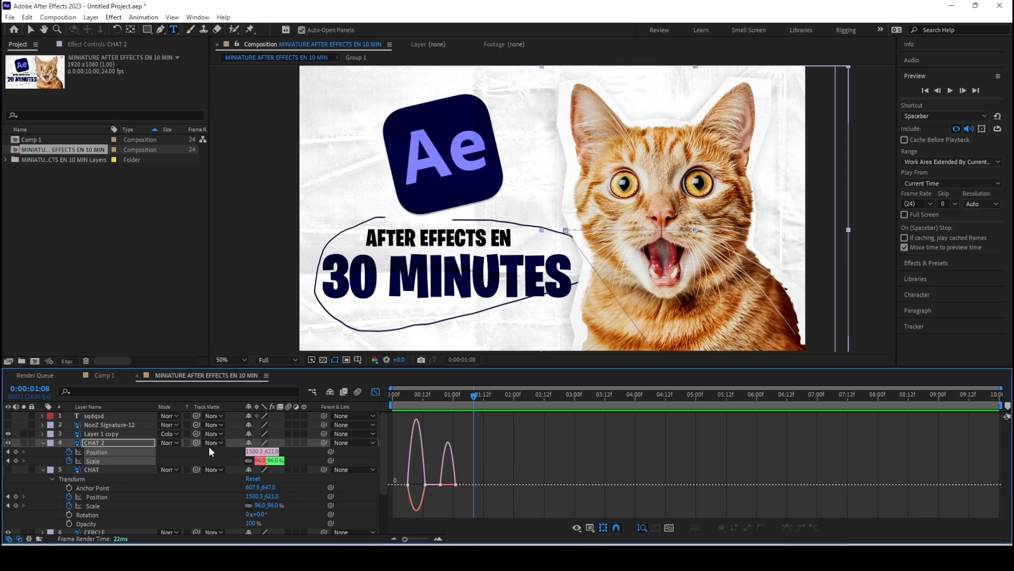
pyautogui.click(113, 444)
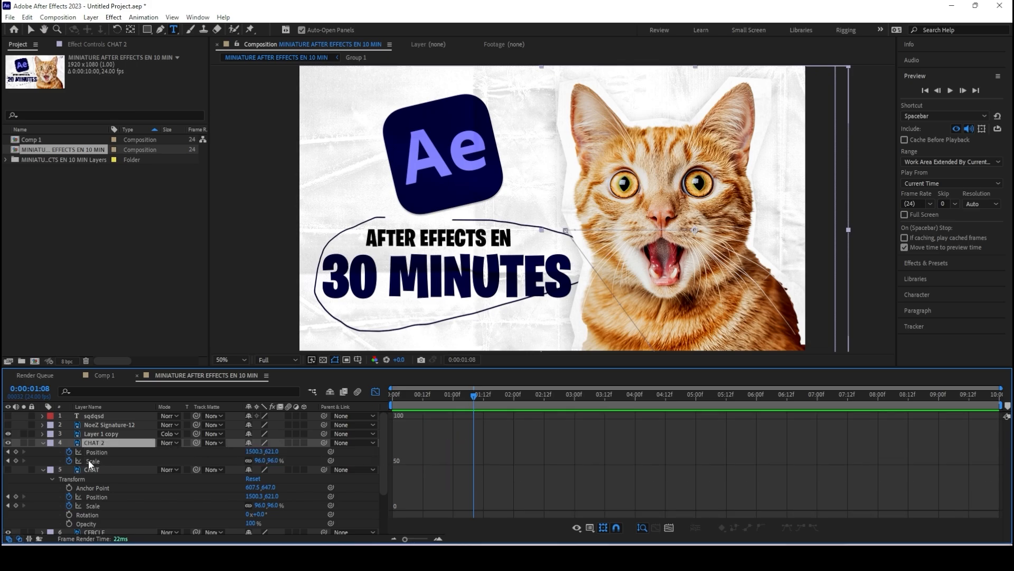
pyautogui.click(90, 452)
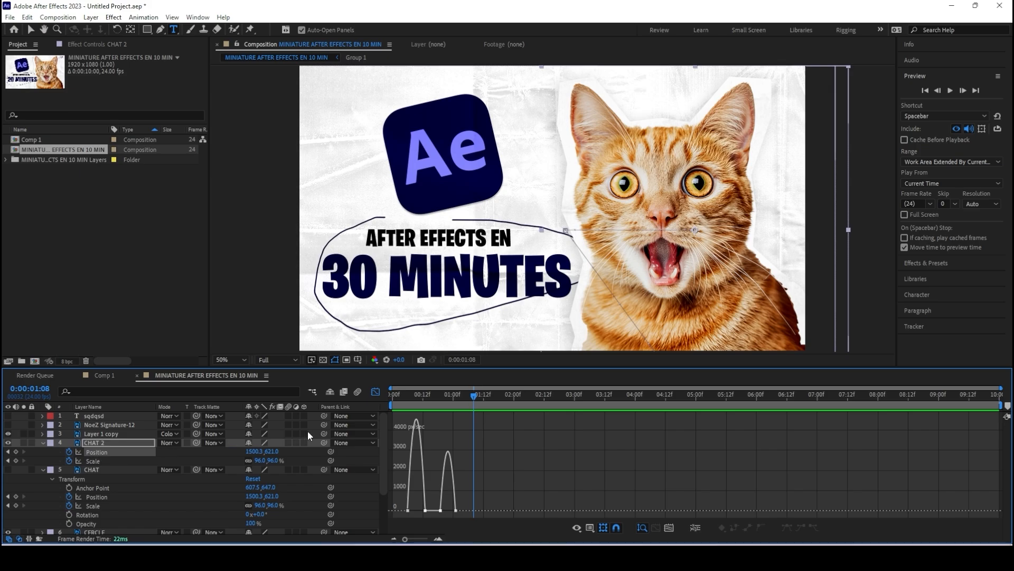
pyautogui.click(373, 393)
# Undo the Easy Ease on CHAT 2's position and scale keyframes, and select only the layer
pyautogui.click(440, 486)
pyautogui.hotkey('ctrl', 'z')
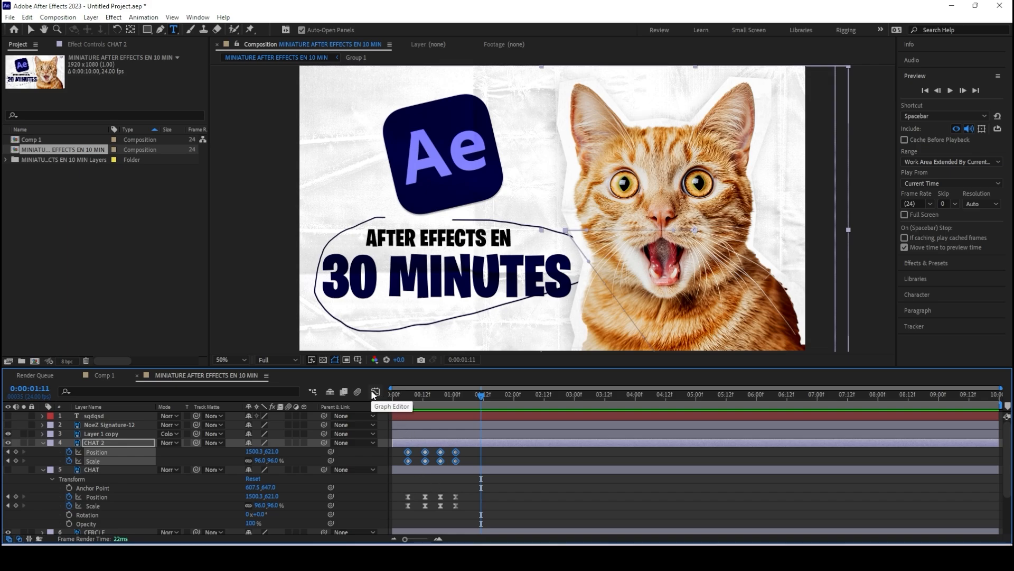
pyautogui.click(150, 443)
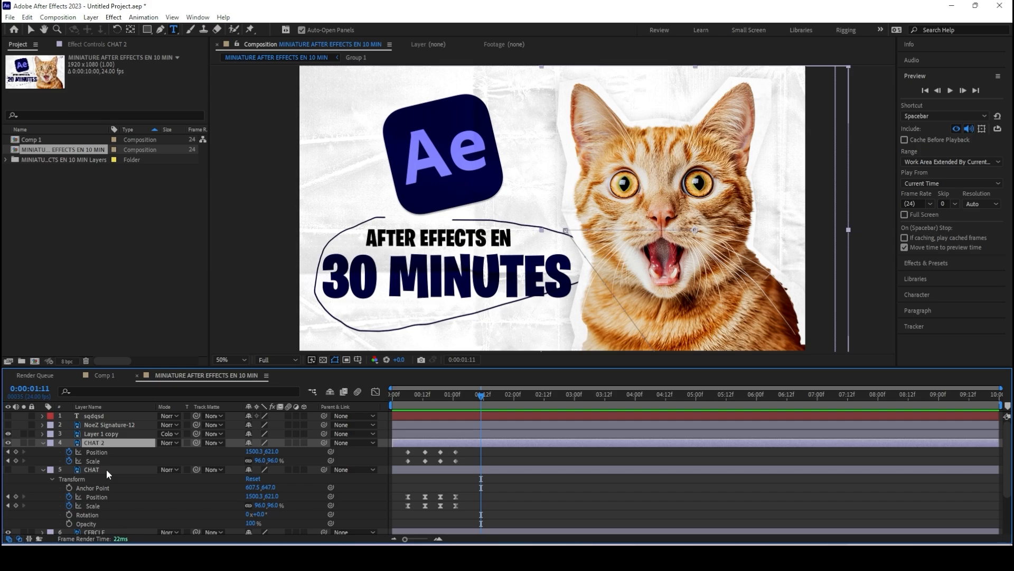
# Compare CHAT 2's linear Position graph with CHAT's eased Position graph in the Graph Editor, and close the graphs
pyautogui.click(377, 394)
pyautogui.click(105, 453)
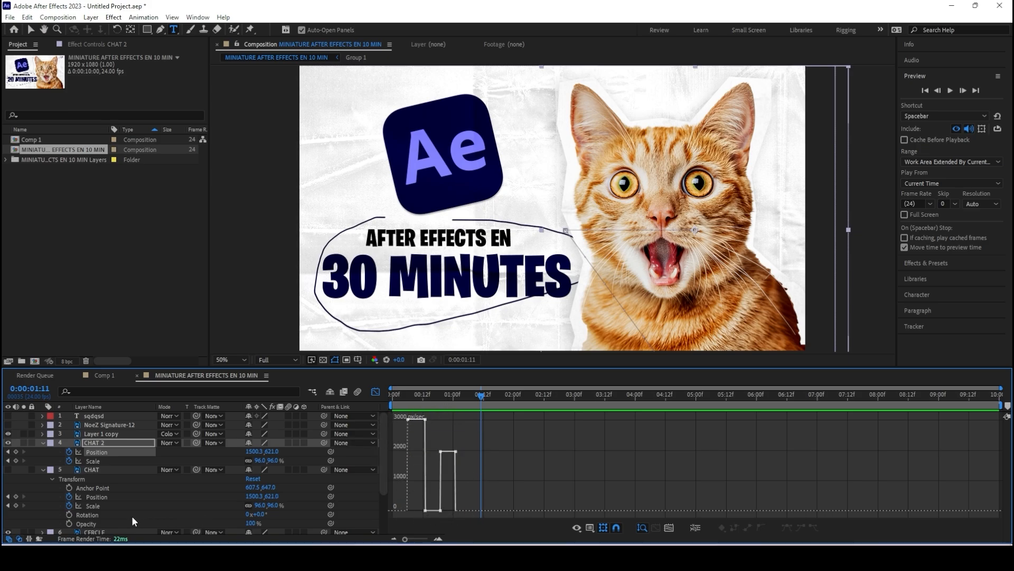
pyautogui.click(97, 496)
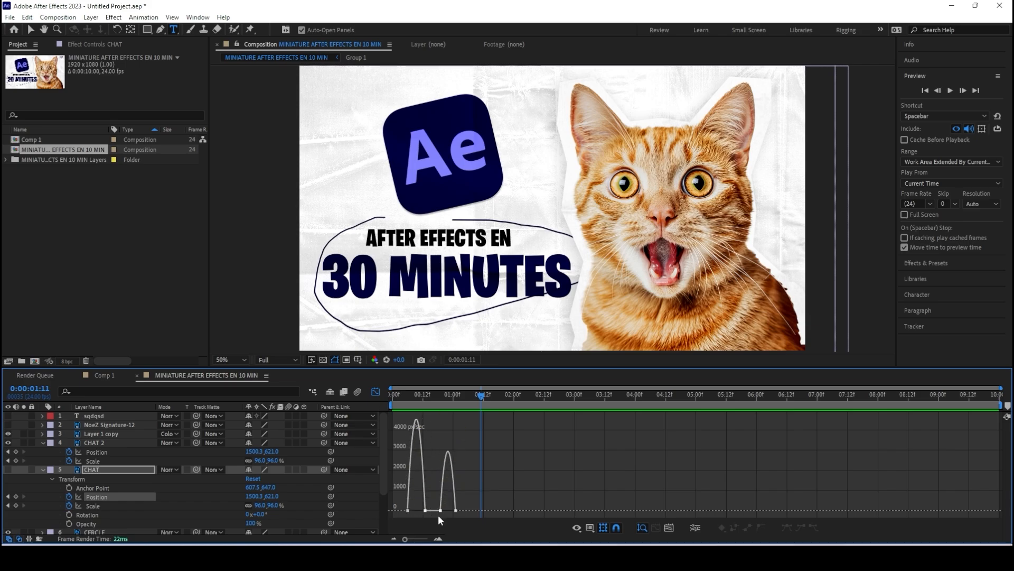
pyautogui.click(90, 451)
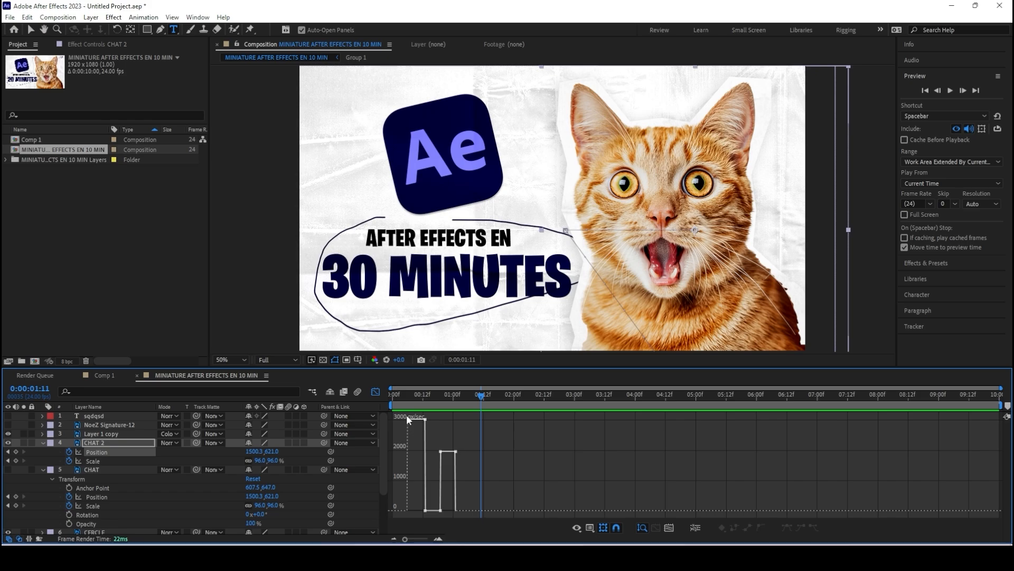
pyautogui.click(376, 392)
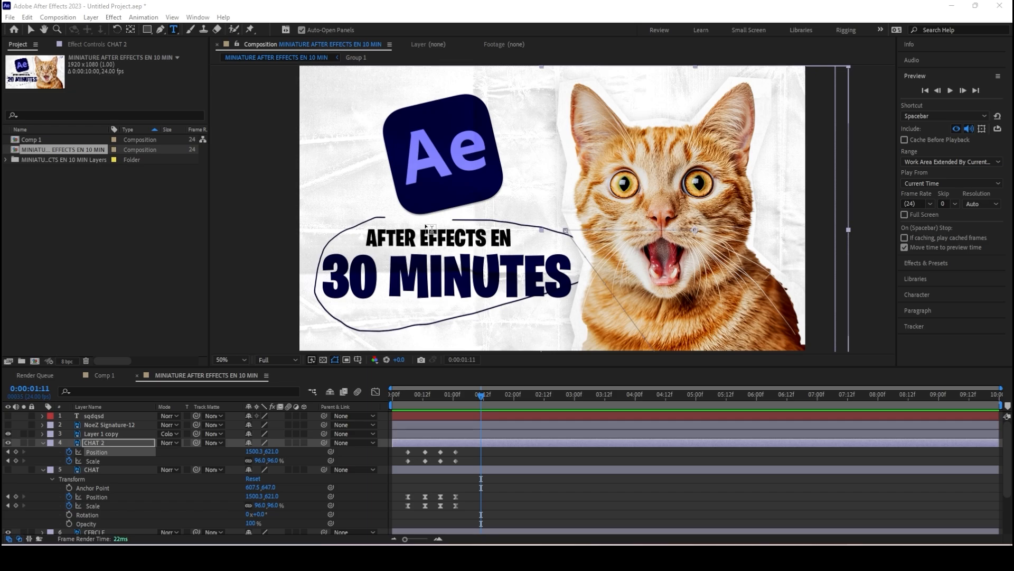
# Delete the CHAT 2 layer and make the original CHAT layer visible again
pyautogui.click(399, 471)
pyautogui.click(459, 442)
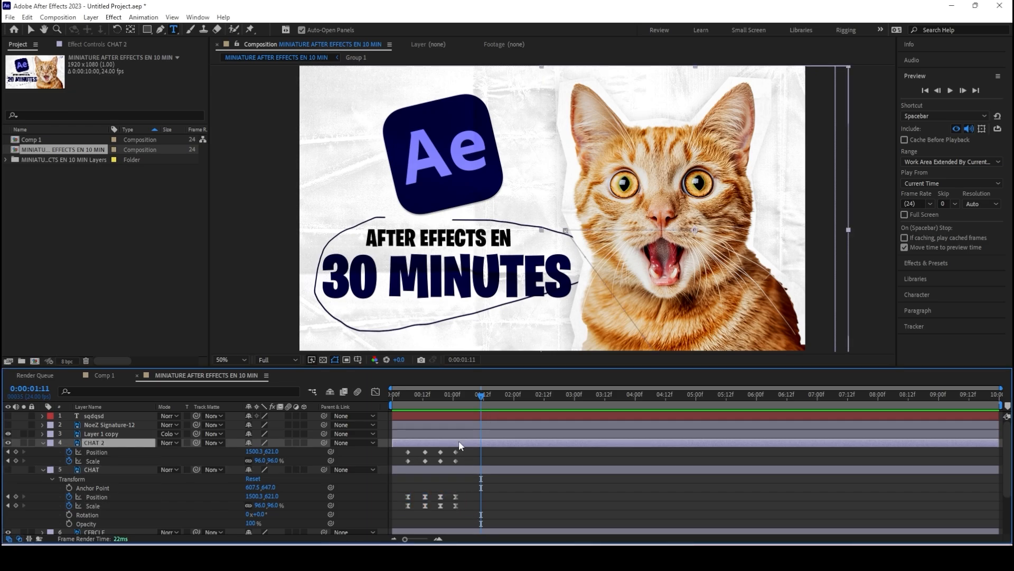
pyautogui.press('Delete')
pyautogui.click(8, 443)
# Move the cat slightly lower at CHAT's middle and final Position keyframes, setting the final Y to about 646
pyautogui.moveTo(417, 396)
pyautogui.mouseDown()
pyautogui.moveTo(456, 397)
pyautogui.moveTo(427, 398)
pyautogui.mouseUp()
pyautogui.moveTo(272, 469); pyautogui.dragTo(290, 467)
pyautogui.click(426, 459)
pyautogui.press('k')
pyautogui.click(440, 470)
pyautogui.moveTo(440, 397); pyautogui.dragTo(456, 399)
pyautogui.click(501, 477)
pyautogui.moveTo(273, 469); pyautogui.dragTo(287, 467)
# Change the large title text to read 20 MINUTES, and switch to the Selection Tool
pyautogui.moveTo(454, 396)
pyautogui.mouseDown()
pyautogui.moveTo(419, 398)
pyautogui.moveTo(454, 395)
pyautogui.mouseUp()
pyautogui.moveTo(384, 277); pyautogui.dragTo(319, 277)
pyautogui.write('20')
pyautogui.click(30, 30)
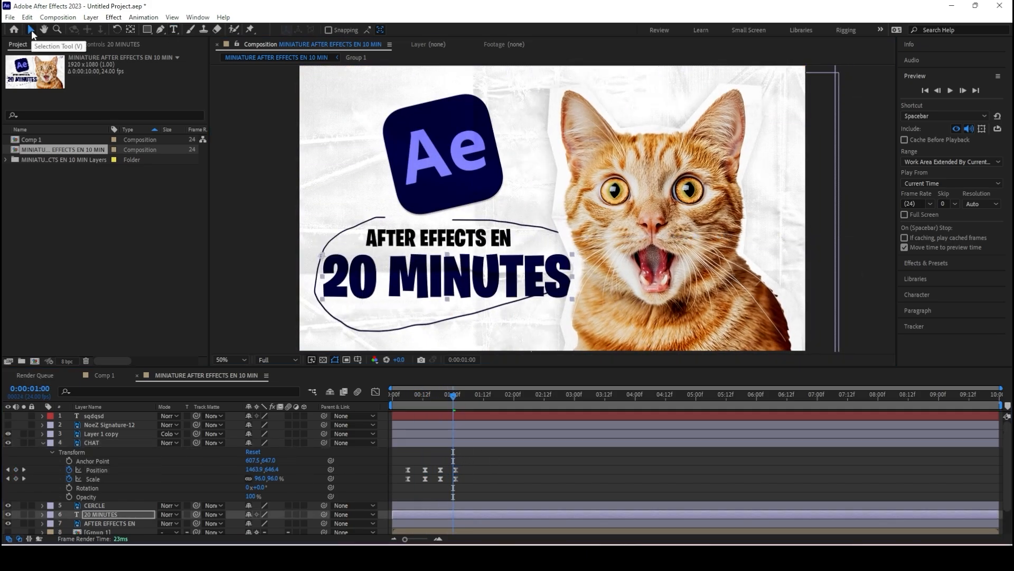
# Keyframe the 20 MINUTES layer's Position to slide from X -1013.6 at 0:00:00:23 to its current place at 0:00:01:12
pyautogui.scroll(-2, 453, 417)
pyautogui.moveTo(454, 397)
pyautogui.mouseDown()
pyautogui.moveTo(422, 399)
pyautogui.moveTo(450, 398)
pyautogui.mouseUp()
pyautogui.click(465, 483)
pyautogui.press('p')
pyautogui.click(483, 494)
pyautogui.moveTo(252, 492); pyautogui.dragTo(167, 496)
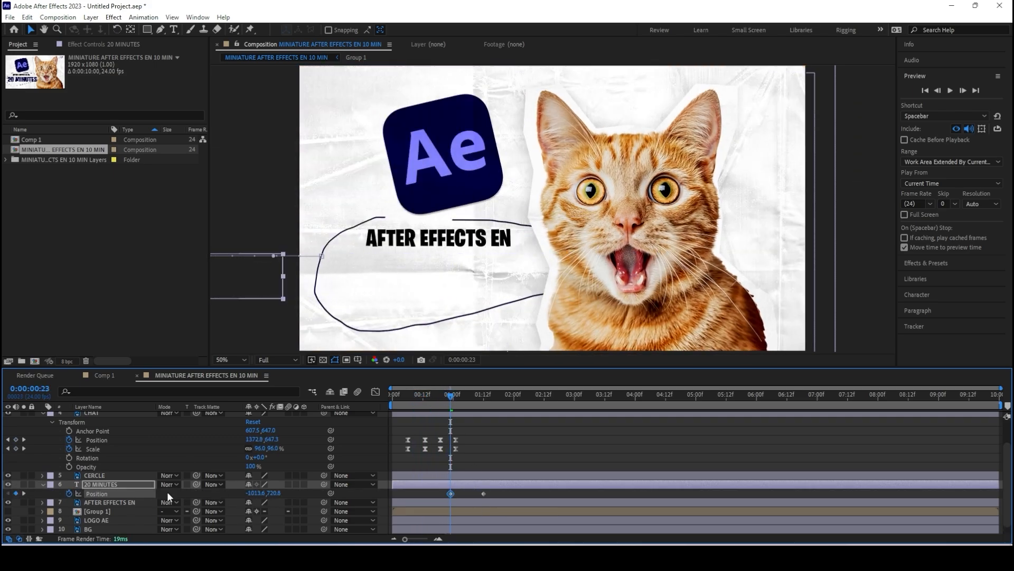
# Preview the 20 MINUTES slide-in from the first frame
pyautogui.scroll(-1, 501, 479)
pyautogui.moveTo(451, 395); pyautogui.dragTo(393, 397)
pyautogui.click(950, 90)
# Keyframe the AFTER EFFECTS EN layer's Position to slide from X -376 at 0:00:00:23 to its current place at 0:00:01:12
pyautogui.click(483, 396)
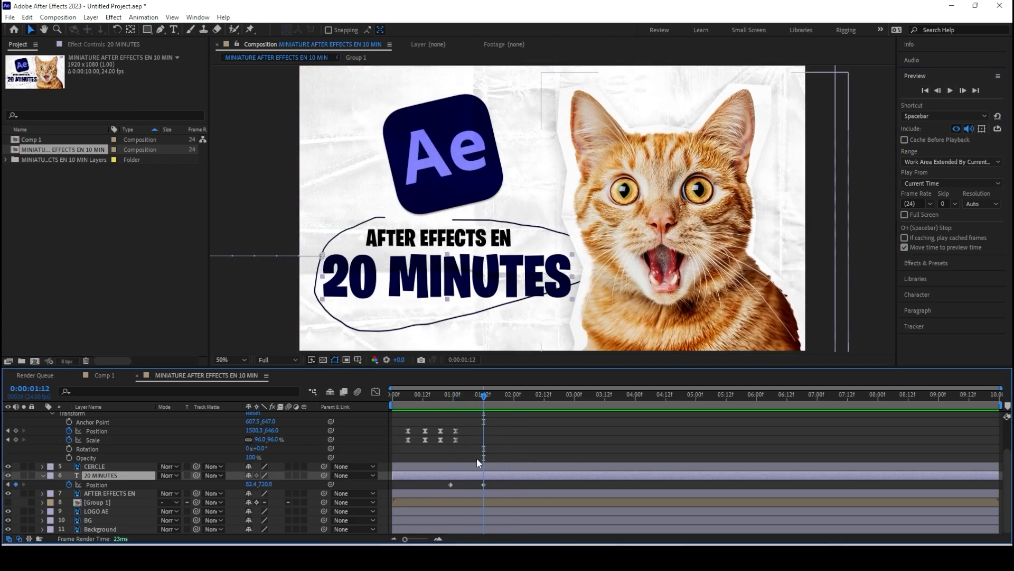
pyautogui.click(143, 494)
pyautogui.press('p')
pyautogui.click(69, 502)
pyautogui.moveTo(483, 396); pyautogui.dragTo(453, 406)
pyautogui.moveTo(253, 503); pyautogui.dragTo(205, 503)
# Preview both text layers sliding in from the first frame
pyautogui.moveTo(451, 396); pyautogui.dragTo(392, 396)
pyautogui.click(950, 90)
pyautogui.click(951, 90)
# Keyframe LOGO AE's Position to drop from Y -304 at 0:00:00:23 to its current place at 0:00:01:12, and preview it
pyautogui.scroll(-1, 109, 507)
pyautogui.click(109, 510)
pyautogui.moveTo(516, 396); pyautogui.dragTo(448, 402)
pyautogui.press('p')
pyautogui.scroll(-1, 71, 510)
pyautogui.click(69, 511)
pyautogui.moveTo(271, 511); pyautogui.dragTo(206, 511)
pyautogui.click(950, 91)
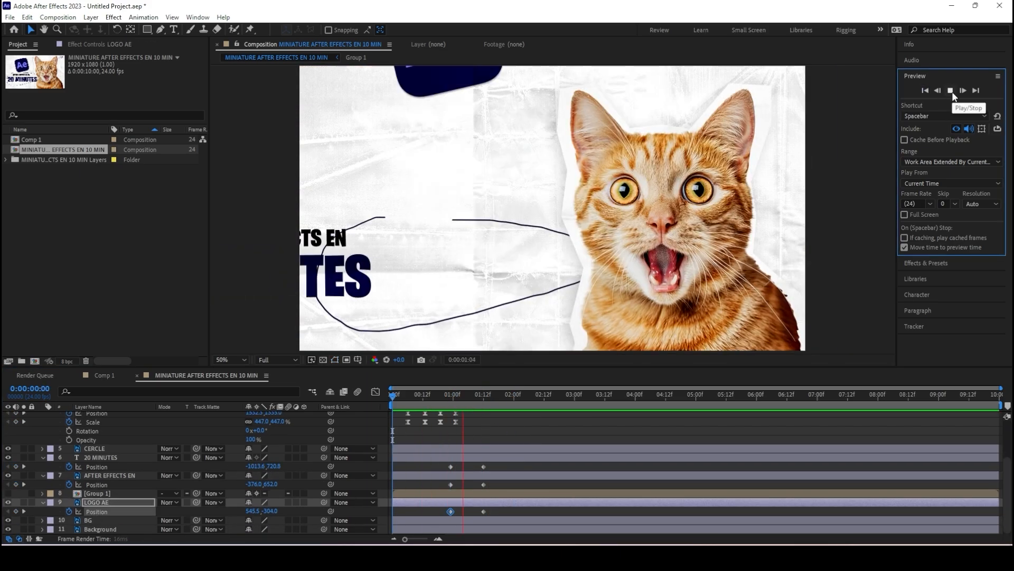
pyautogui.click(950, 91)
# Apply Easy Ease to the Position keyframes of the 20 MINUTES, AFTER EFFECTS EN and LOGO AE layers
pyautogui.press('F9')
pyautogui.moveTo(443, 462); pyautogui.dragTo(444, 488)
pyautogui.moveTo(493, 507); pyautogui.dragTo(444, 515)
pyautogui.press('F9')
pyautogui.press('F9')
# Preview the eased entrance of the cat, texts and logo repeatedly from the first frame
pyautogui.moveTo(500, 396); pyautogui.dragTo(392, 396)
pyautogui.click(951, 90)
pyautogui.click(951, 90)
pyautogui.scroll(3, 502, 455)
pyautogui.scroll(-1, 502, 444)
pyautogui.moveTo(513, 396); pyautogui.dragTo(392, 396)
pyautogui.click(950, 90)
pyautogui.click(951, 91)
pyautogui.click(925, 91)
pyautogui.click(951, 90)
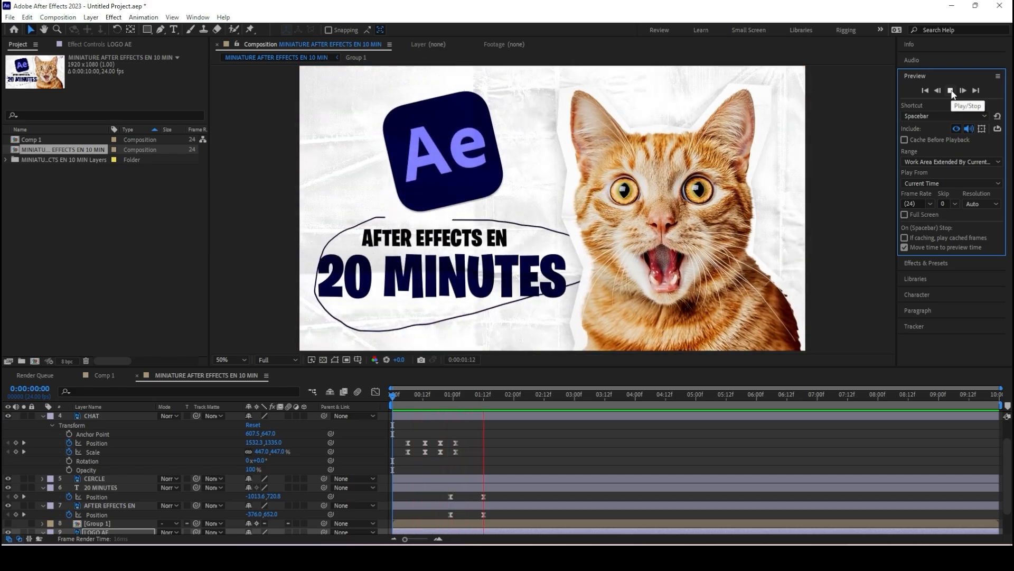
# Replay the complete cat, text and logo entrance from the first frame to judge its timing
pyautogui.click(951, 91)
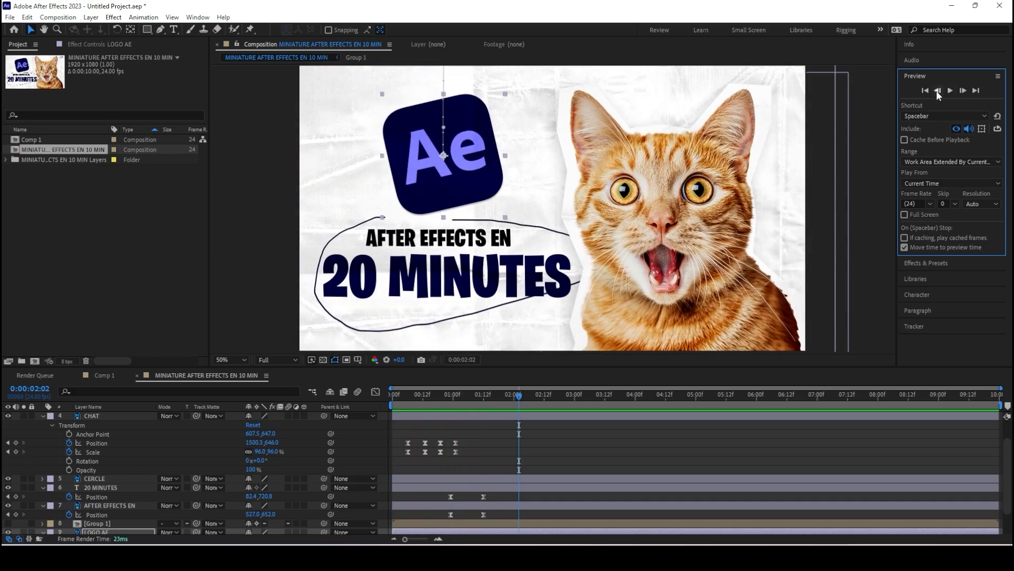
pyautogui.click(927, 90)
pyautogui.click(950, 90)
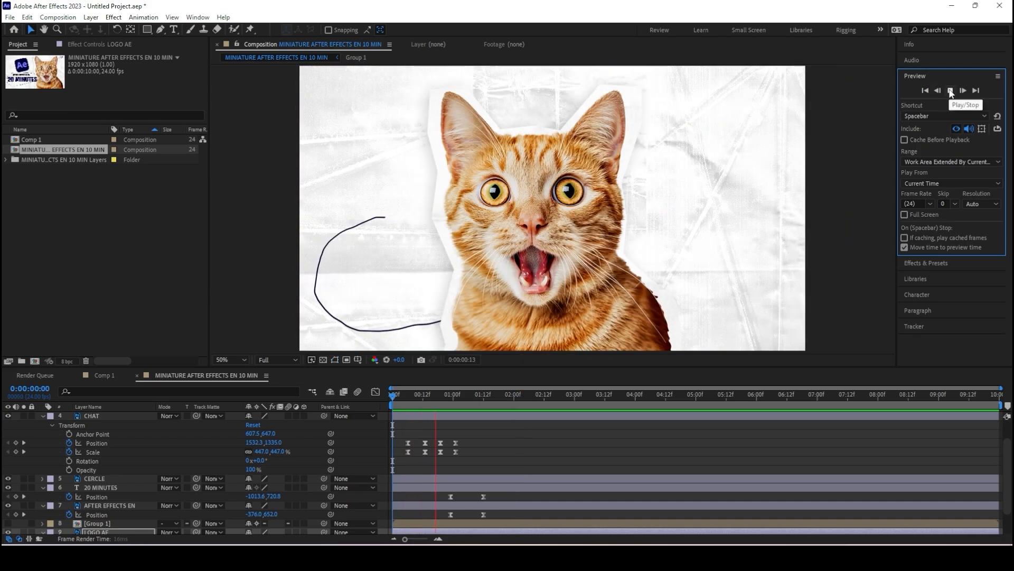
pyautogui.click(951, 91)
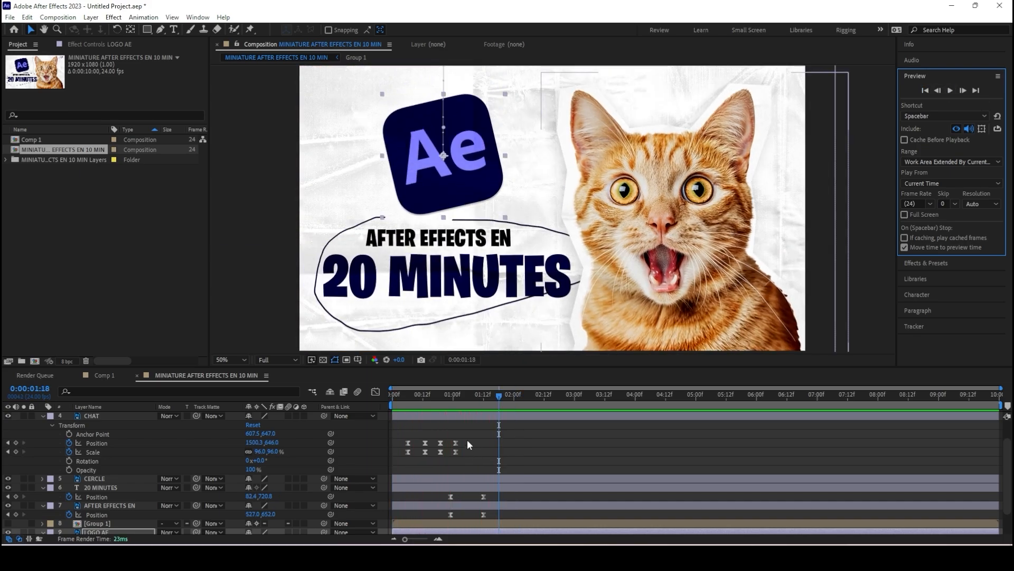
pyautogui.moveTo(468, 441); pyautogui.dragTo(439, 442)
pyautogui.moveTo(484, 469); pyautogui.dragTo(469, 445)
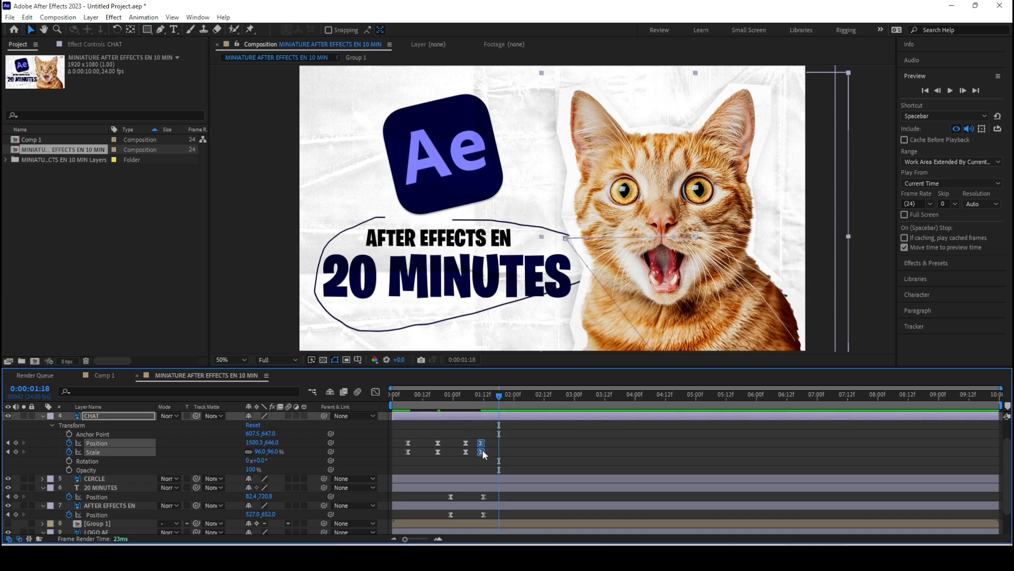
pyautogui.click(496, 451)
pyautogui.hotkey('ctrl', 'z')
pyautogui.hotkey('ctrl', 'z')
# Stretch CHAT's Position and Scale keyframes proportionally so the last pair aligns with the text layers' final keyframes, and preview from the first frame
pyautogui.moveTo(468, 432); pyautogui.dragTo(397, 461)
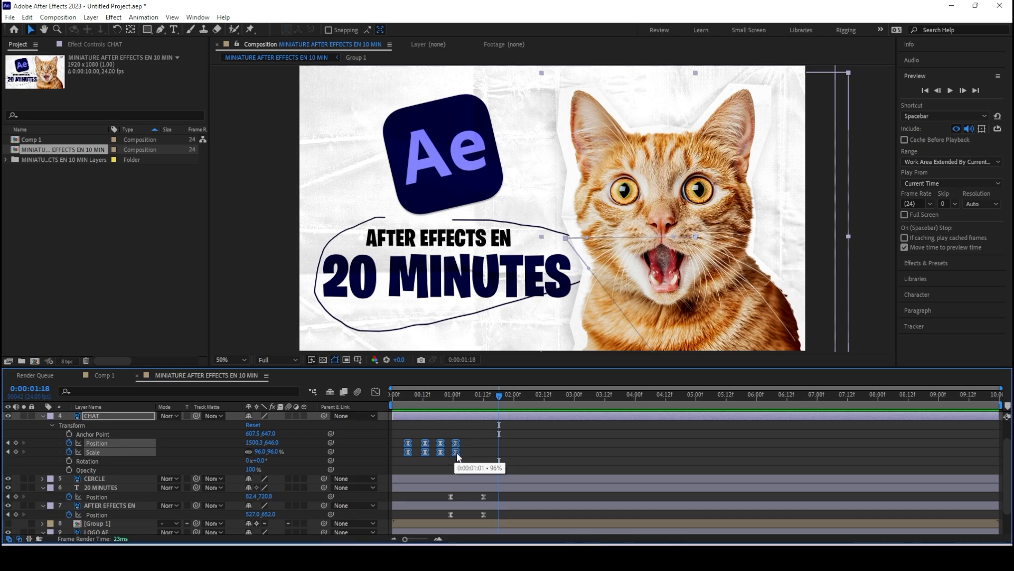
pyautogui.moveTo(457, 455); pyautogui.dragTo(487, 456)
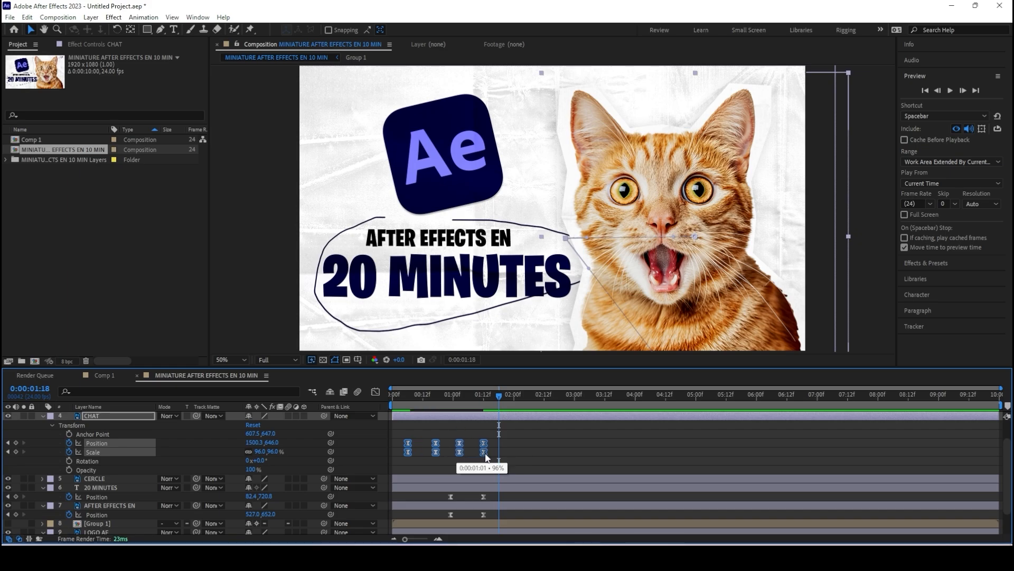
pyautogui.moveTo(443, 395); pyautogui.dragTo(374, 402)
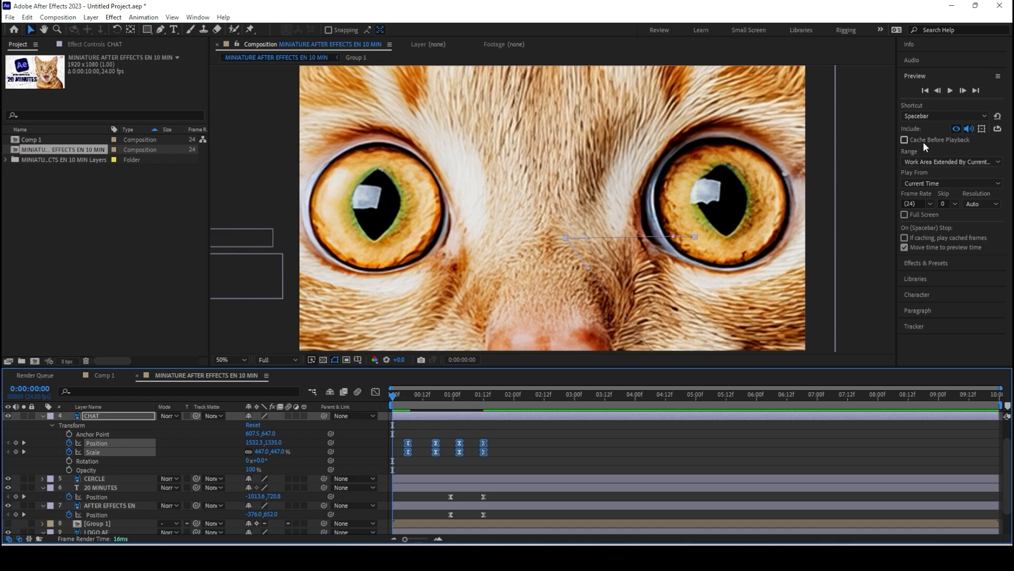
pyautogui.click(950, 90)
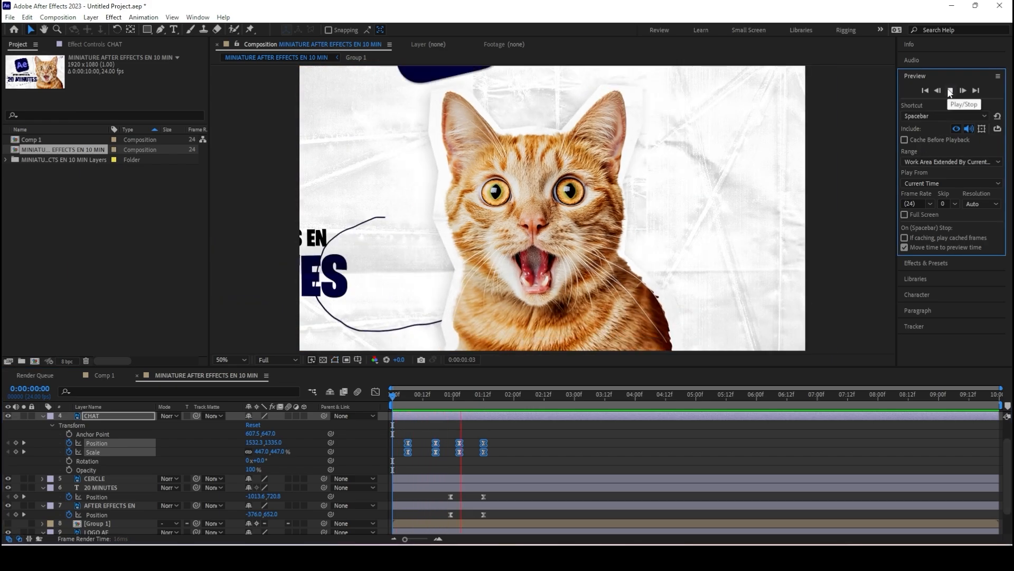
pyautogui.click(950, 91)
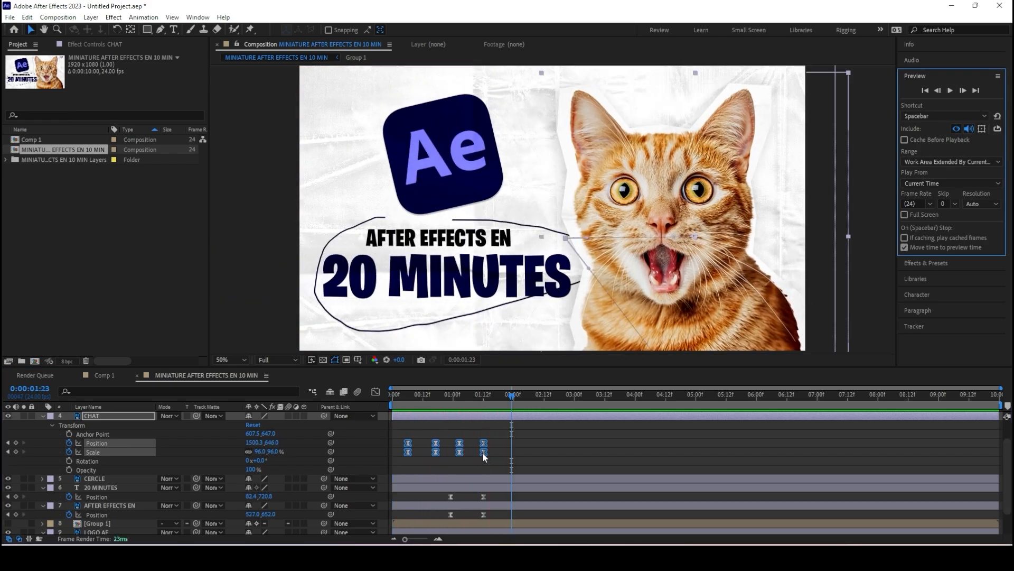
# Compress CHAT's Position and Scale keyframes proportionally so the last pair falls at about 0:00:01:07, and preview the result
pyautogui.moveTo(484, 452); pyautogui.dragTo(471, 454)
pyautogui.click(950, 90)
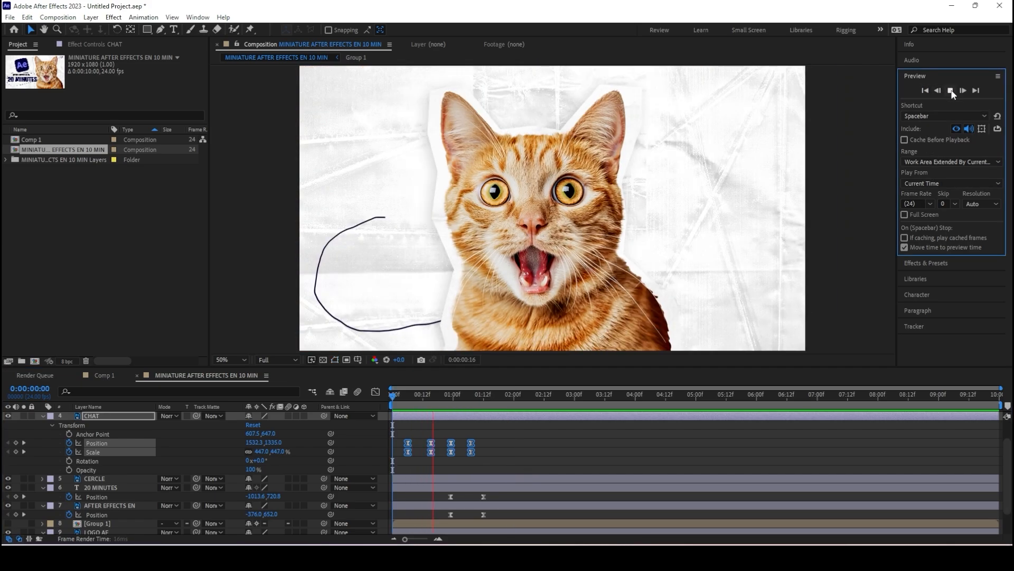
pyautogui.press('space')
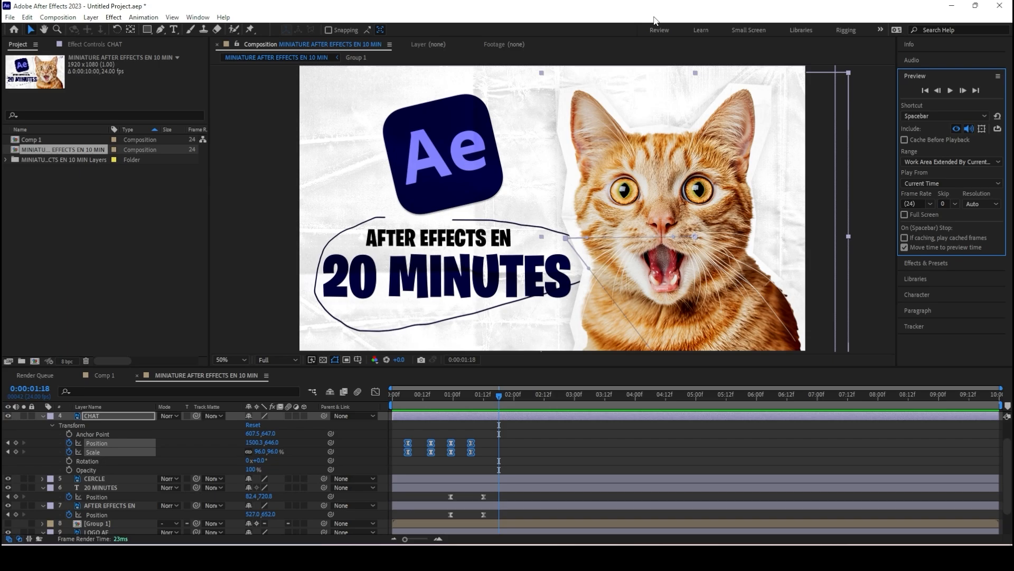
# Keyframe CHAT's Rotation at 0° in line with its last Position keyframe and at 9° at 0:00:01:15
pyautogui.click(528, 452)
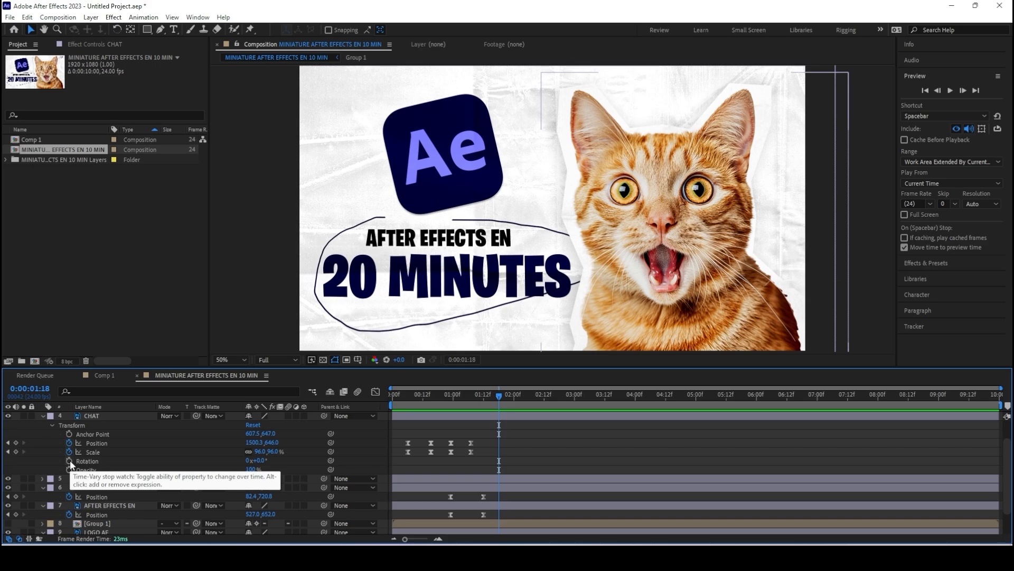
pyautogui.click(102, 416)
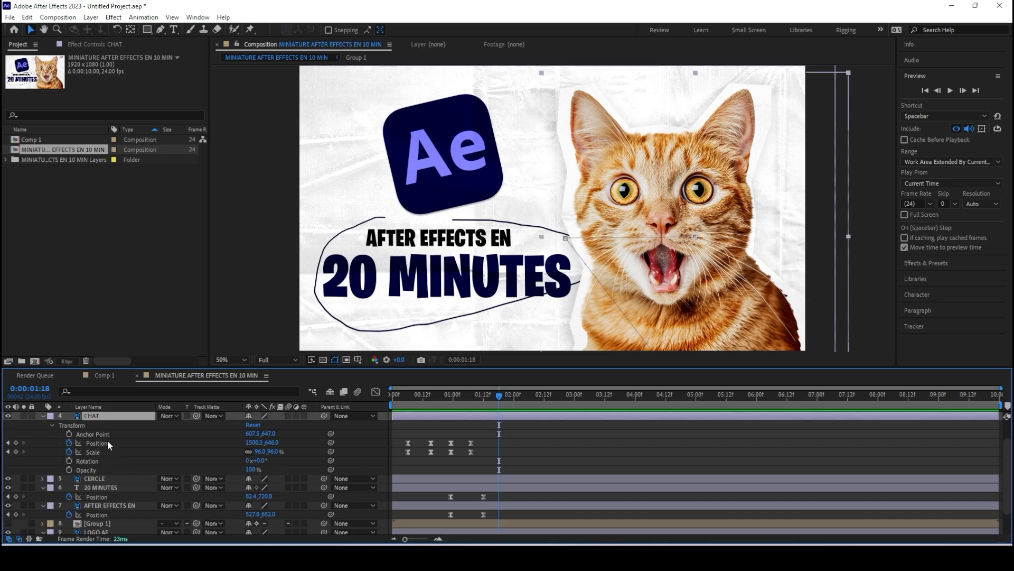
pyautogui.click(69, 460)
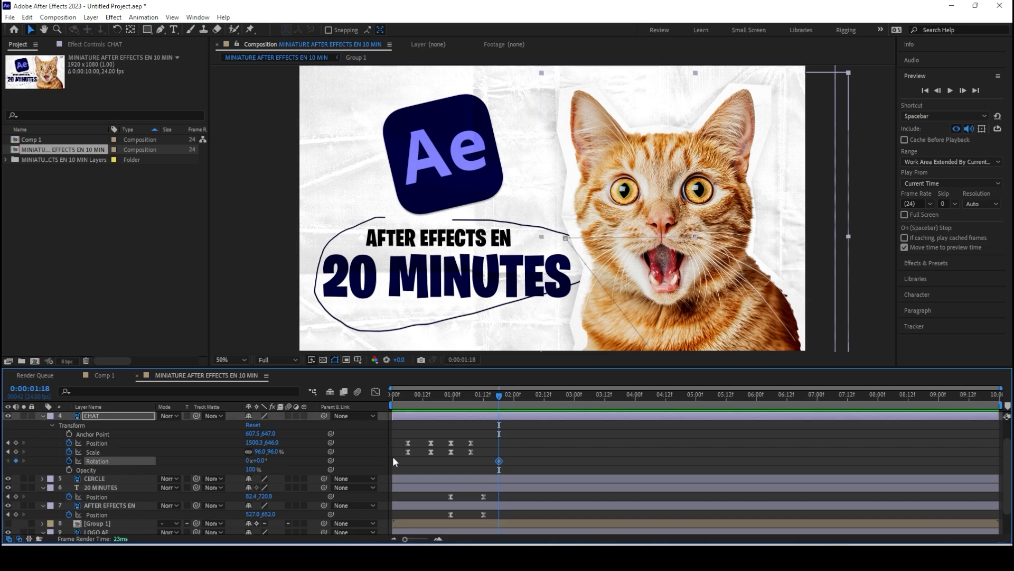
pyautogui.moveTo(500, 461); pyautogui.dragTo(471, 465)
pyautogui.moveTo(497, 404)
pyautogui.mouseDown()
pyautogui.moveTo(474, 410)
pyautogui.moveTo(490, 413)
pyautogui.mouseUp()
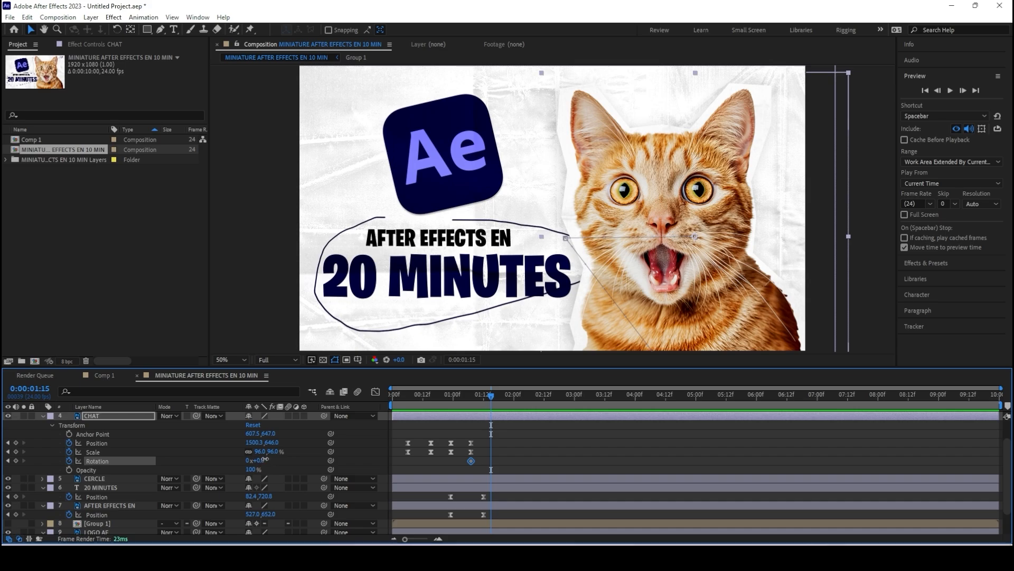
pyautogui.moveTo(265, 458); pyautogui.dragTo(267, 458)
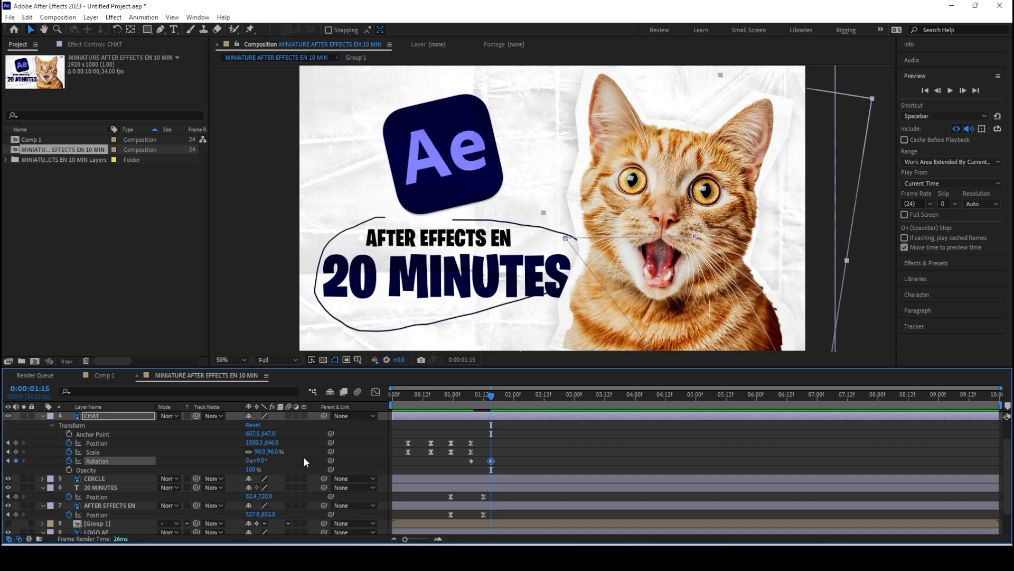
# Add a CHAT Rotation keyframe of -9° at about 0:00:02:00 and preview the tilt from 0:00:01:03
pyautogui.moveTo(493, 397); pyautogui.dragTo(509, 397)
pyautogui.moveTo(261, 460); pyautogui.dragTo(255, 460)
pyautogui.moveTo(506, 461); pyautogui.dragTo(513, 463)
pyautogui.moveTo(505, 397); pyautogui.dragTo(462, 398)
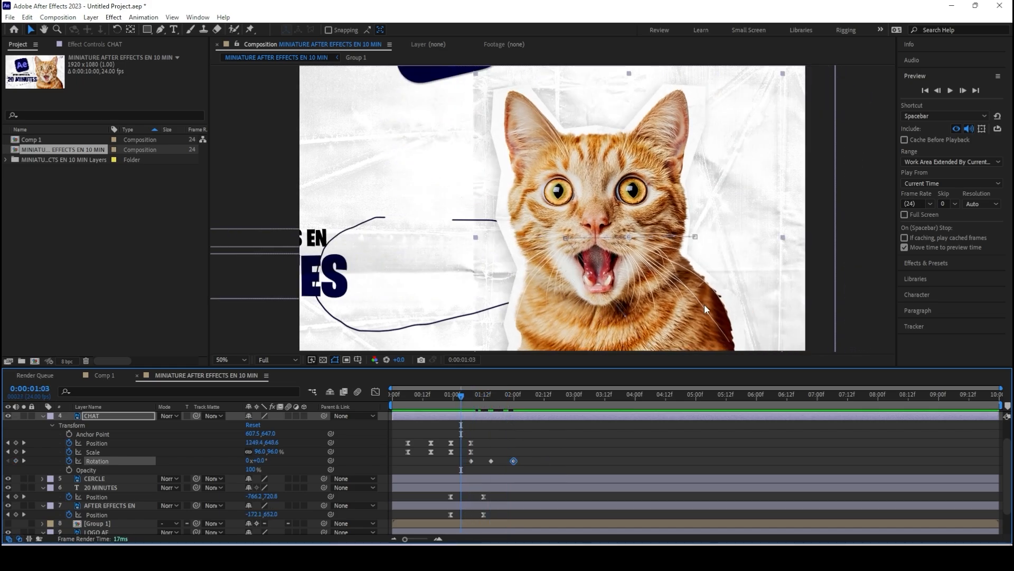
pyautogui.click(950, 91)
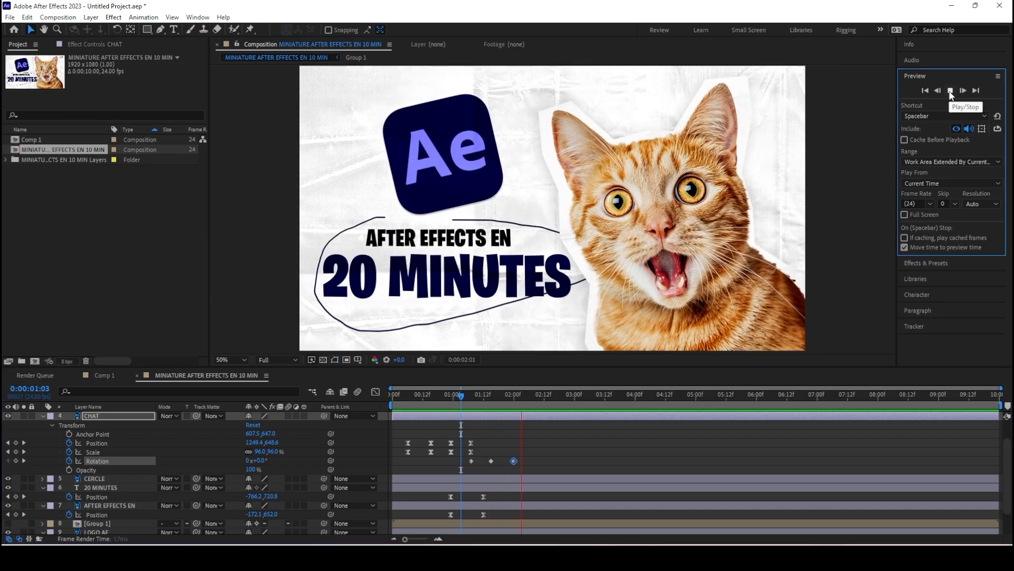
pyautogui.click(950, 91)
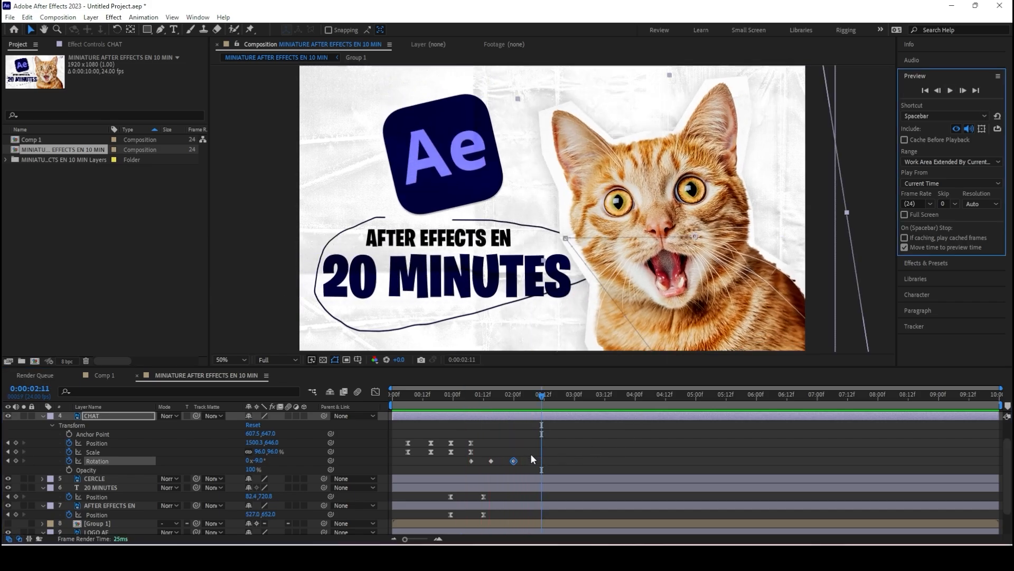
# Add CHAT Rotation keyframes of 8° at about 0:00:02:08 and -10° at 0:00:02:16, and preview the swaying
pyautogui.click(540, 397)
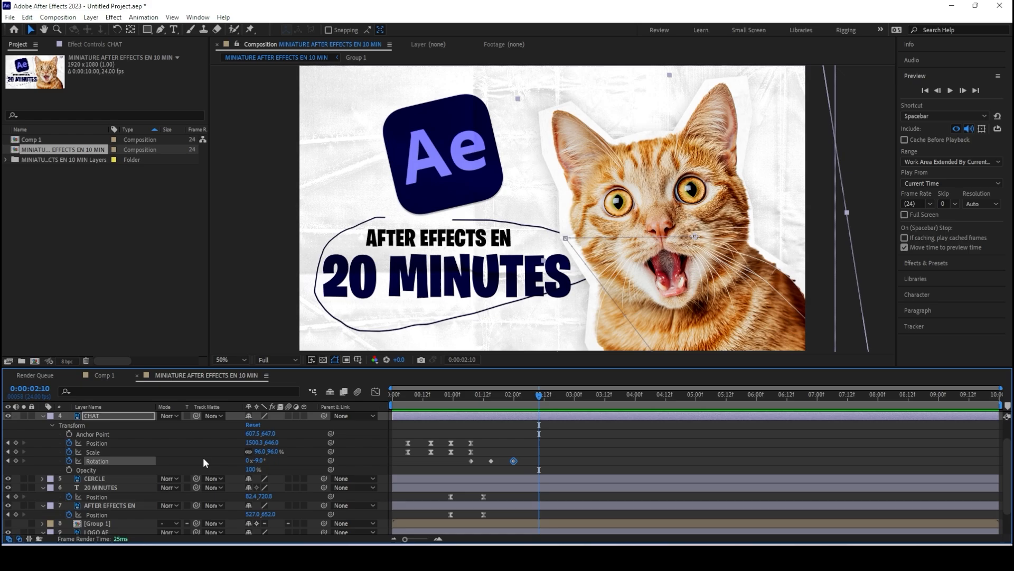
pyautogui.moveTo(256, 460); pyautogui.dragTo(266, 459)
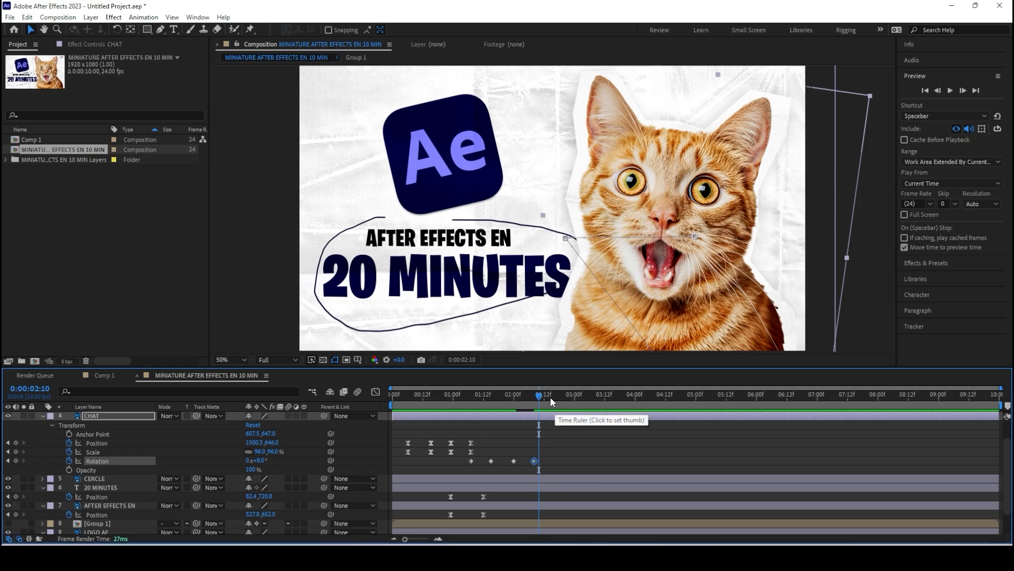
pyautogui.moveTo(550, 396)
pyautogui.mouseDown()
pyautogui.moveTo(565, 398)
pyautogui.moveTo(556, 405)
pyautogui.mouseUp()
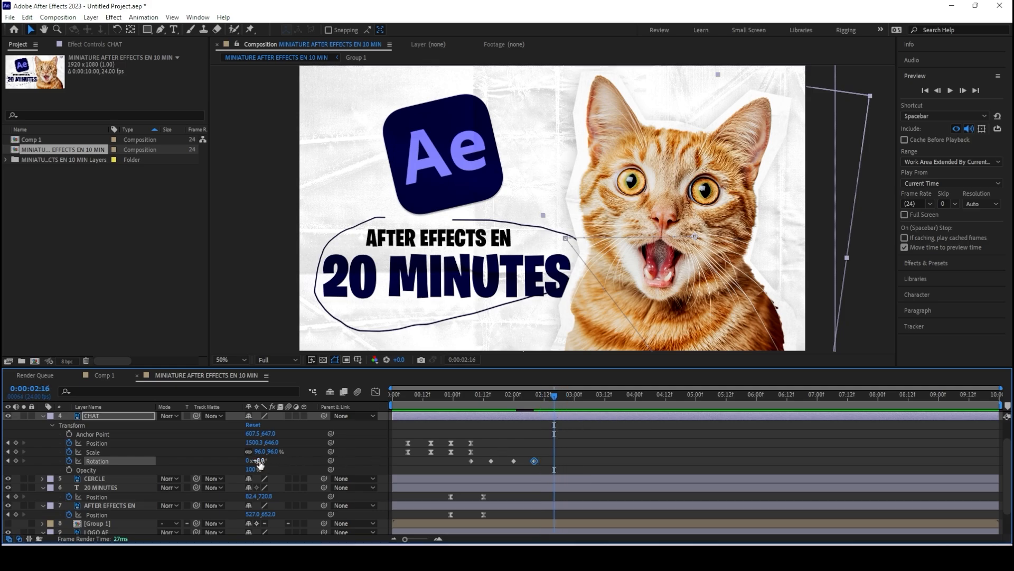
pyautogui.moveTo(258, 460); pyautogui.dragTo(248, 460)
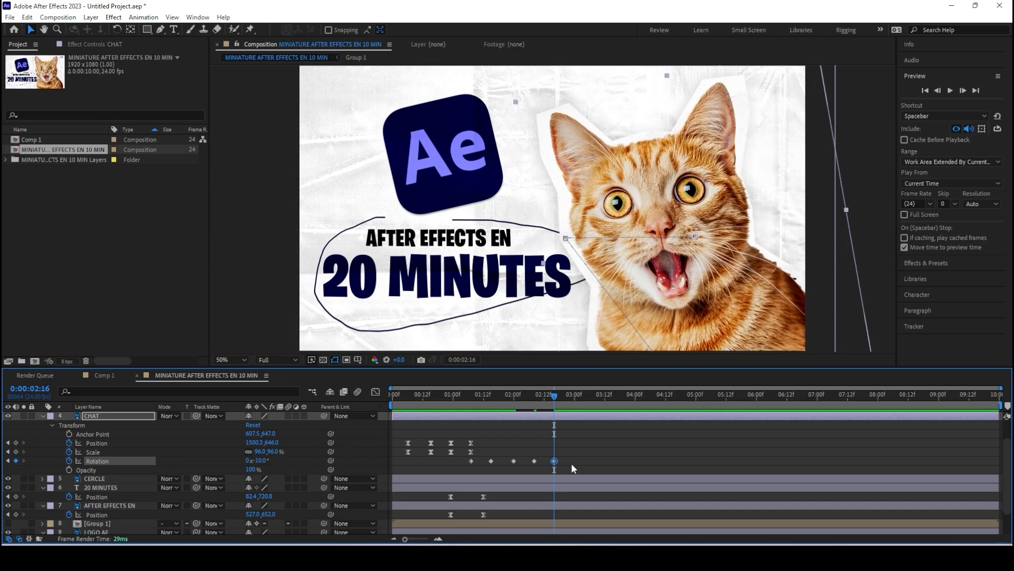
pyautogui.click(564, 398)
pyautogui.press('Home')
pyautogui.click(950, 91)
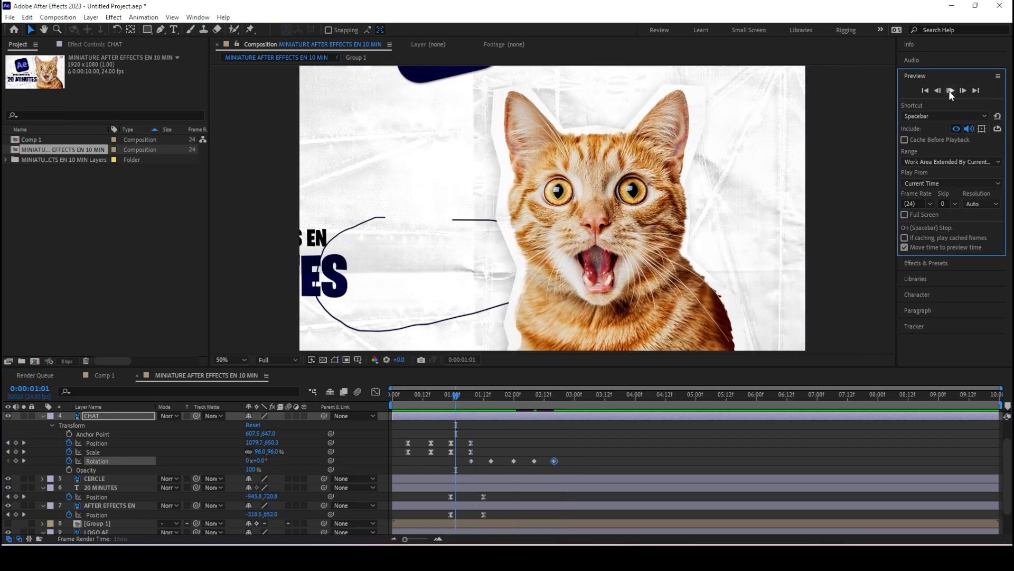
pyautogui.press('space')
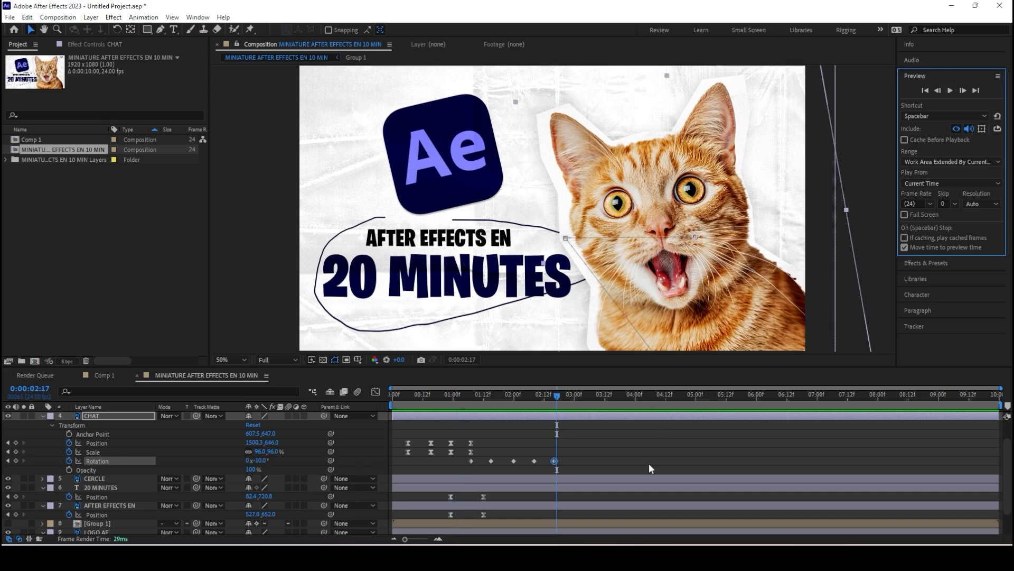
# Duplicate CHAT's last four Rotation keyframes starting at 0:00:03:00 to extend the swaying
pyautogui.moveTo(581, 454); pyautogui.dragTo(486, 465)
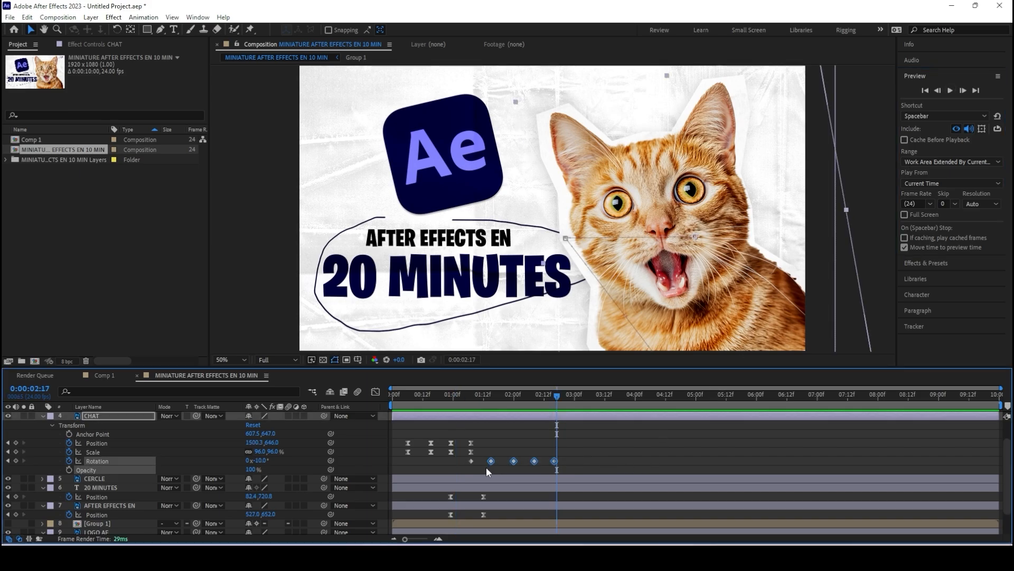
pyautogui.hotkey('ctrl', 'c')
pyautogui.press('pagedown')
pyautogui.press('pagedown')
pyautogui.press('pagedown')
pyautogui.press('pagedown')
pyautogui.press('pagedown')
pyautogui.press('pagedown')
pyautogui.press('pagedown')
pyautogui.hotkey('ctrl', 'v')
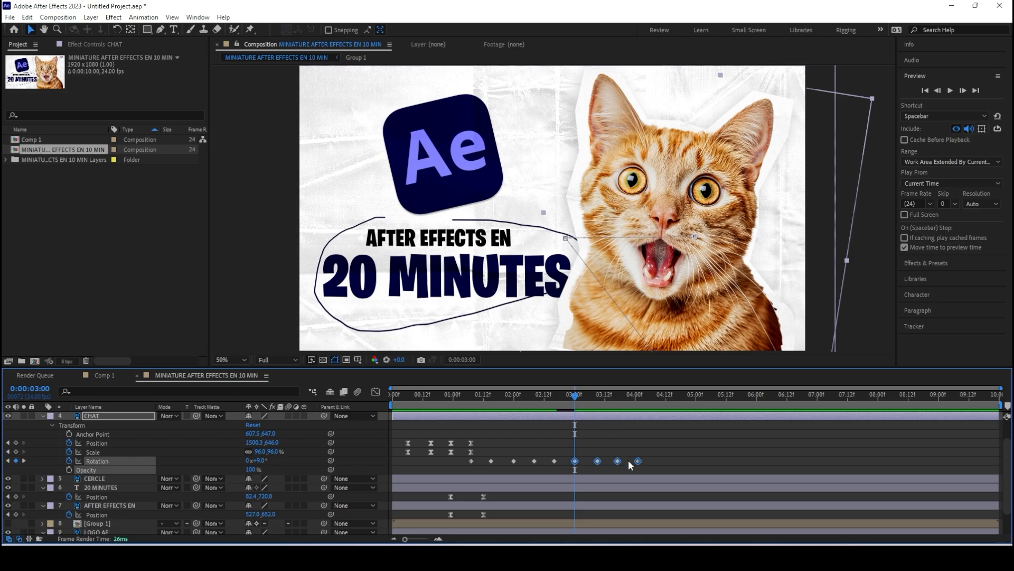
pyautogui.click(665, 471)
# Preview the extended swaying of the cat from 0:00:01:04 past the last Rotation keyframe
pyautogui.click(463, 401)
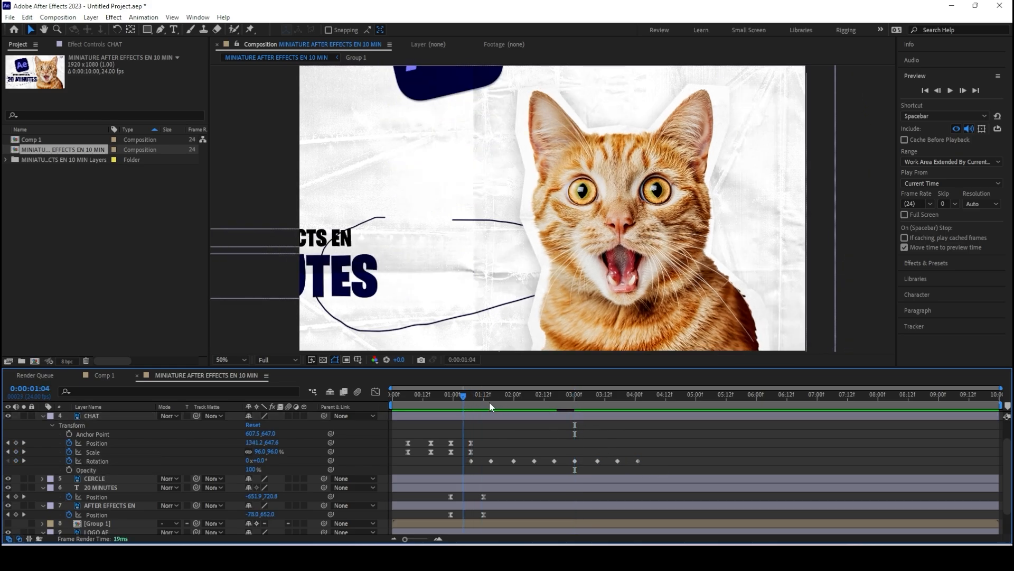
pyautogui.click(950, 91)
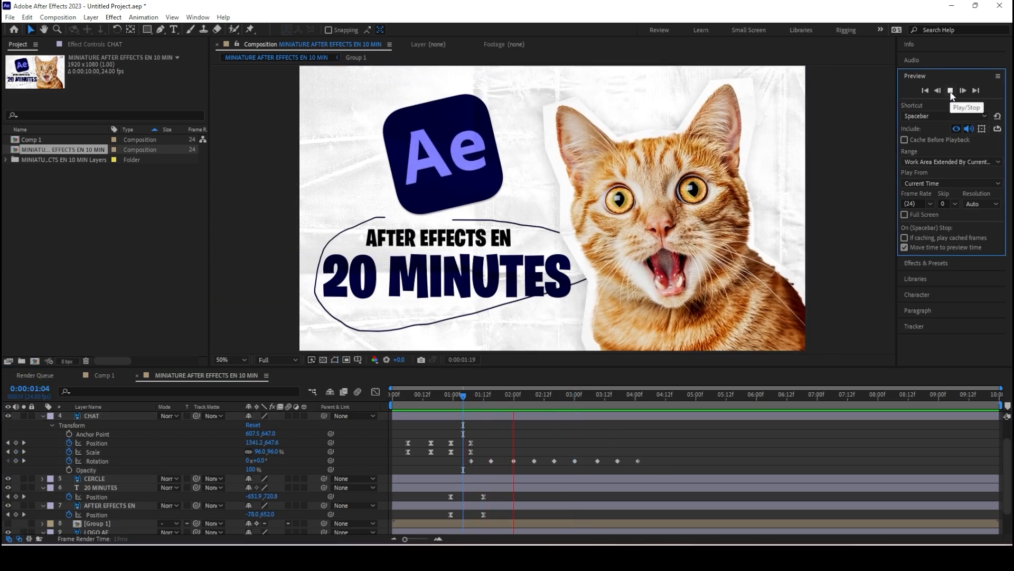
pyautogui.click(950, 90)
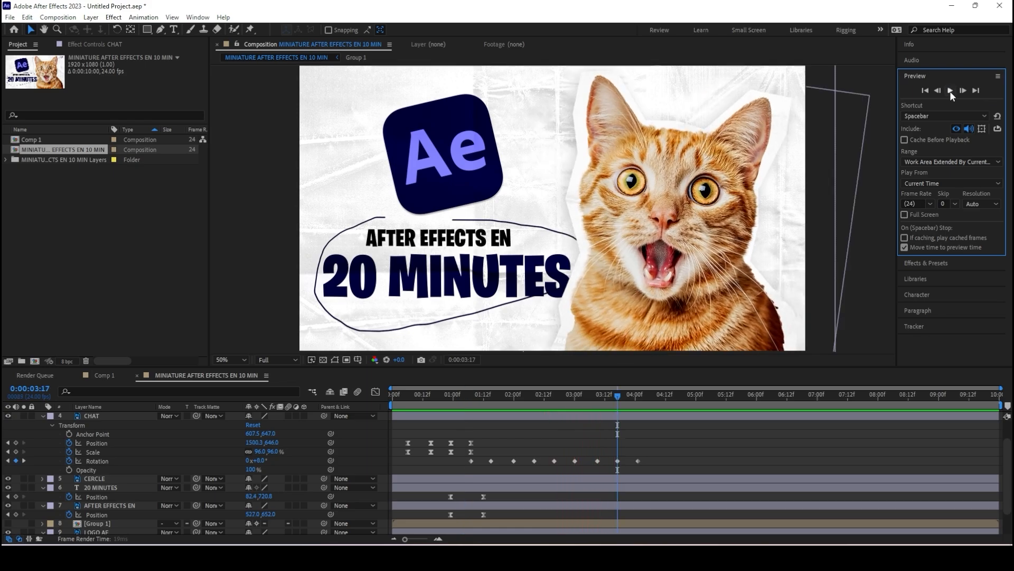
pyautogui.click(950, 91)
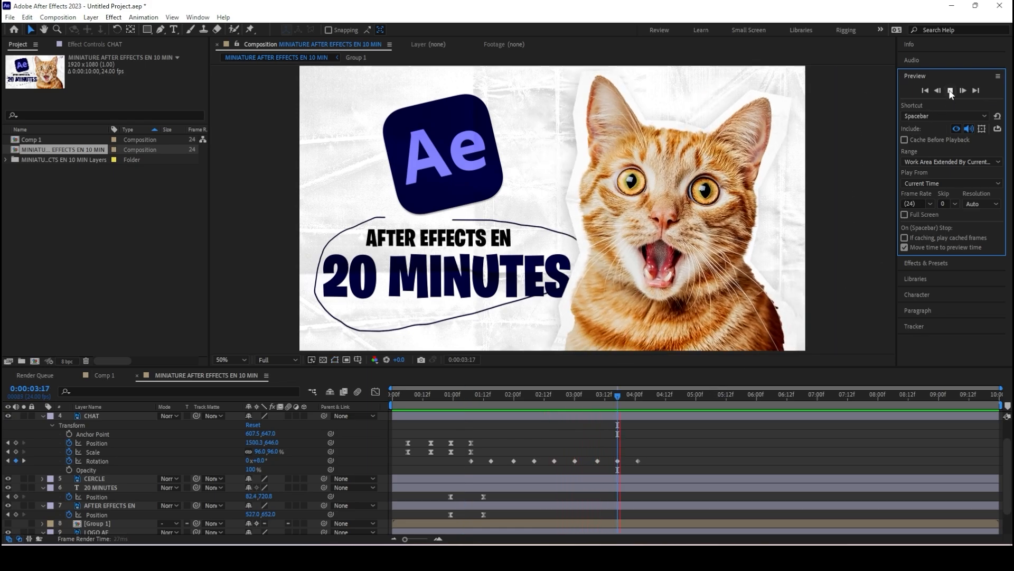
pyautogui.click(950, 90)
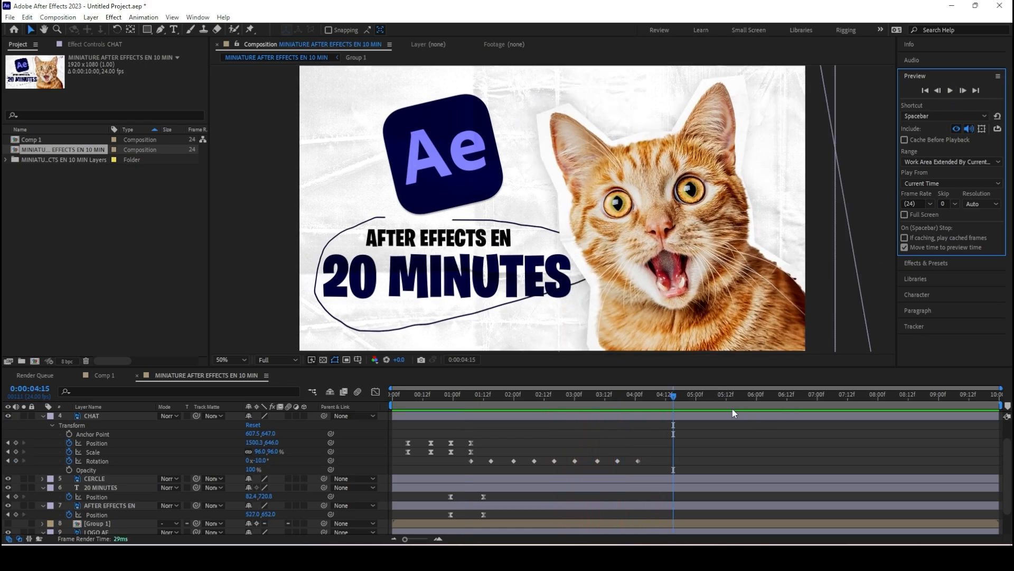
# Copy CHAT's first Rotation keyframe of 0° to the end of the swaying, at about 0:00:04:10
pyautogui.click(471, 460)
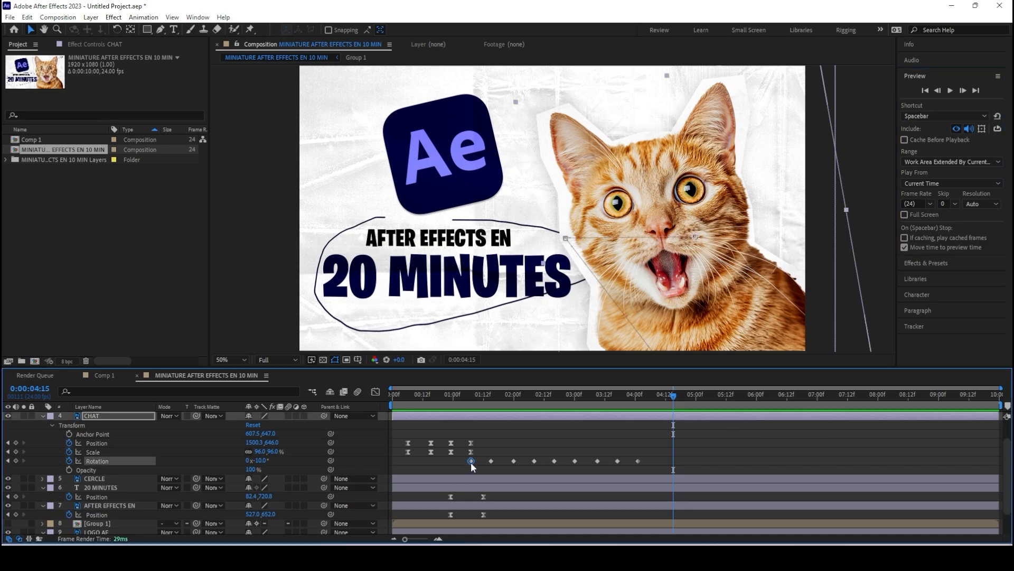
pyautogui.hotkey('ctrl', 'c')
pyautogui.hotkey('ctrl', 'v')
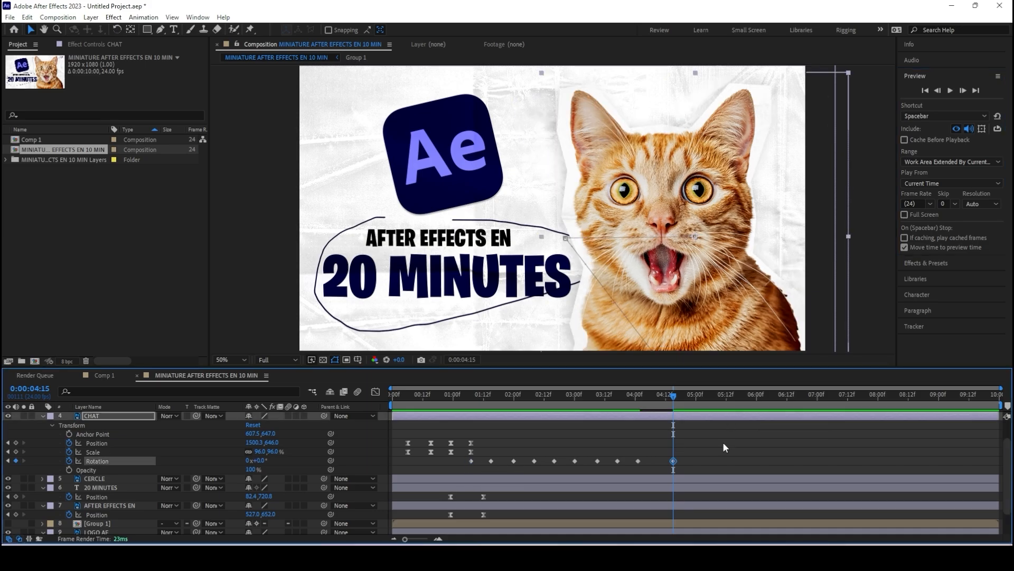
pyautogui.moveTo(671, 461); pyautogui.dragTo(660, 460)
# Convert all of CHAT's Rotation keyframes to hold keyframes
pyautogui.moveTo(662, 467); pyautogui.dragTo(465, 461)
pyautogui.moveTo(663, 397)
pyautogui.mouseDown()
pyautogui.moveTo(636, 399)
pyautogui.moveTo(666, 404)
pyautogui.moveTo(636, 406)
pyautogui.moveTo(651, 415)
pyautogui.moveTo(660, 408)
pyautogui.mouseUp()
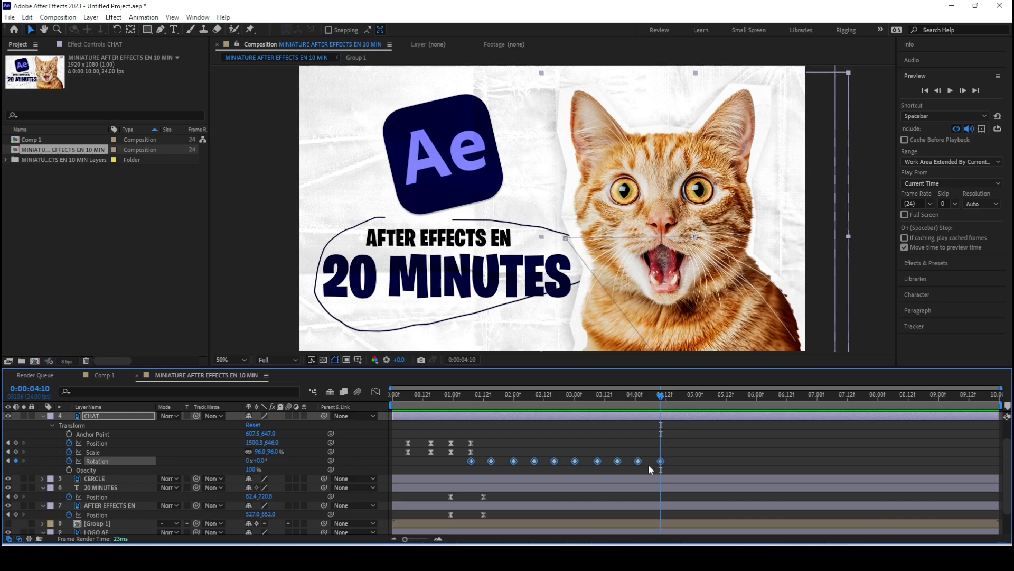
pyautogui.click(641, 401)
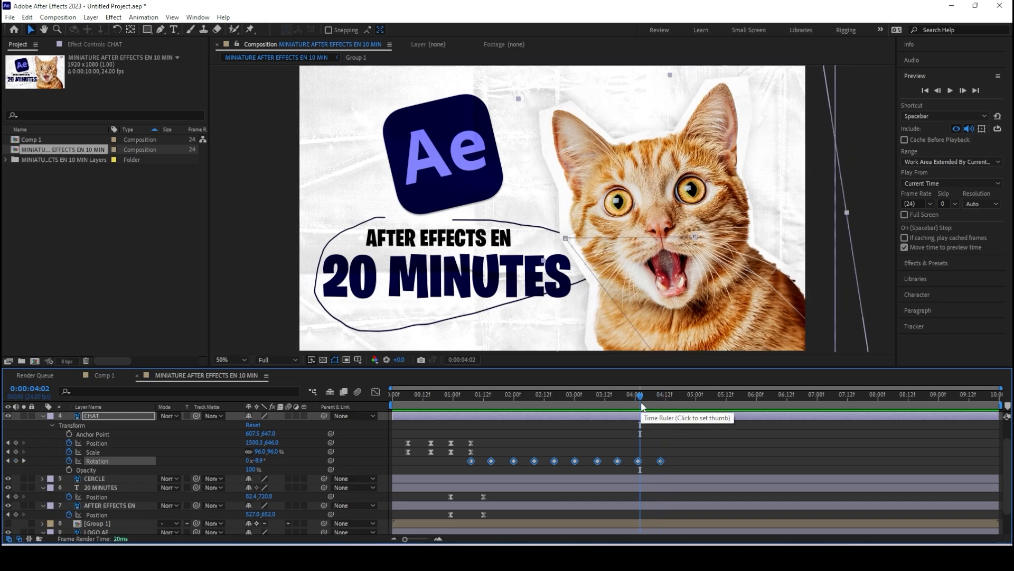
pyautogui.rightClick(661, 460)
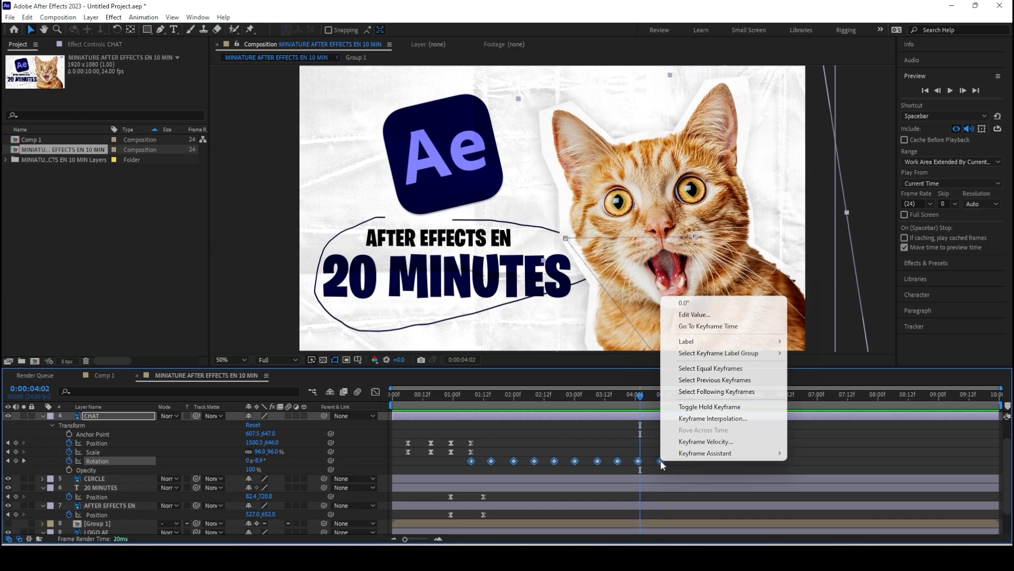
pyautogui.click(702, 407)
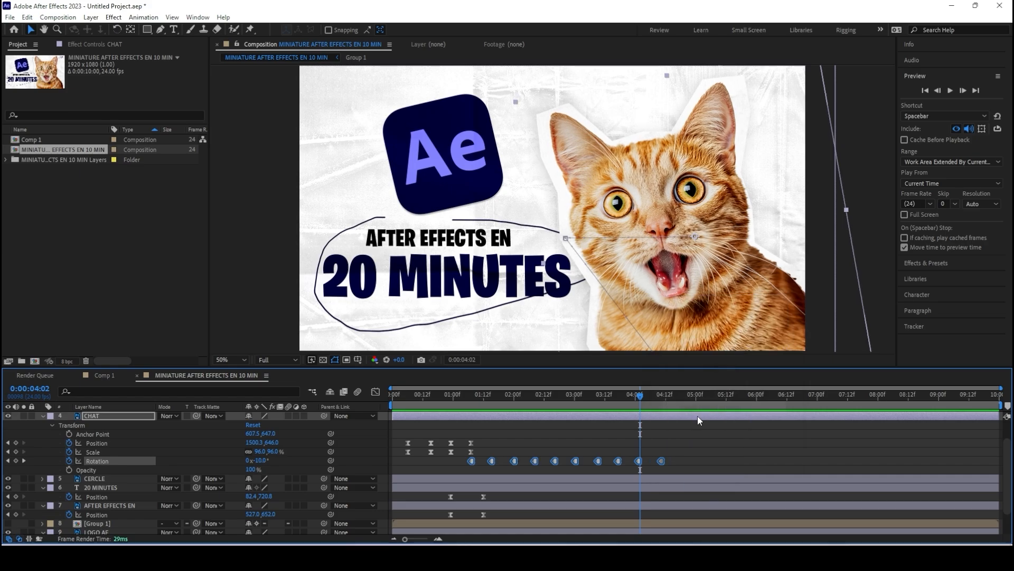
# Preview the composition from 0:00:00:00 to check the cat's stepped swaying
pyautogui.click(393, 399)
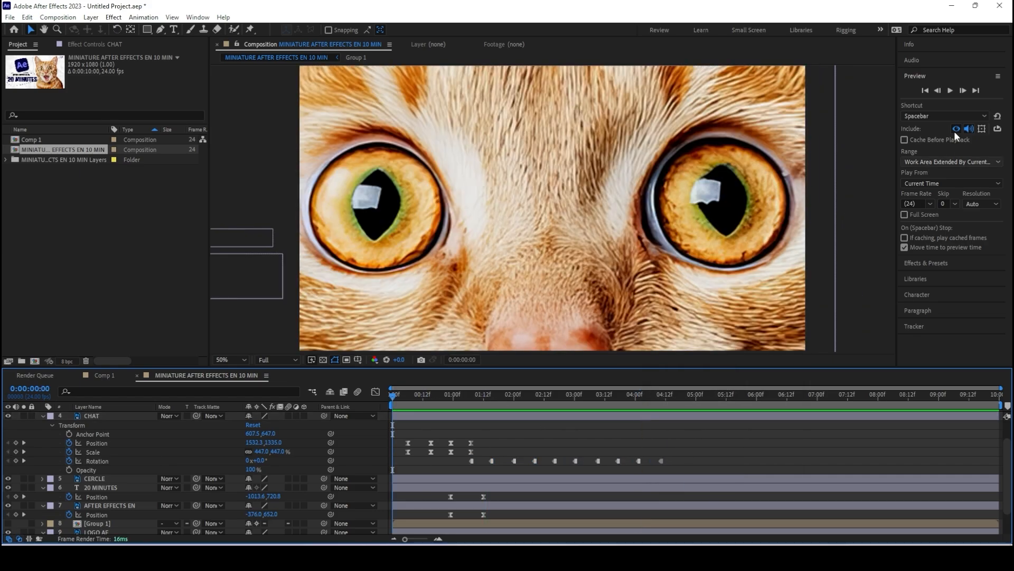
pyautogui.click(950, 91)
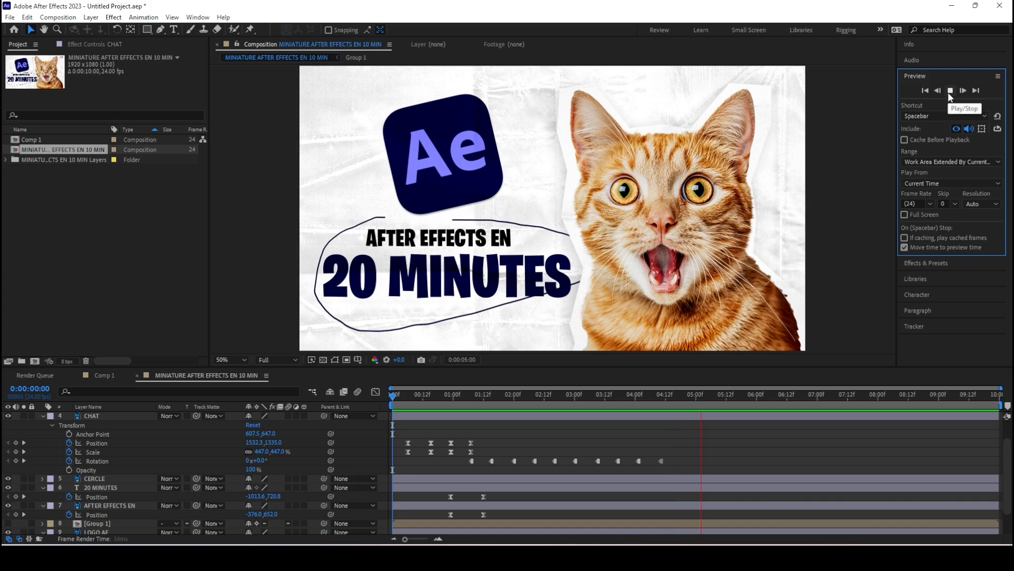
pyautogui.click(948, 91)
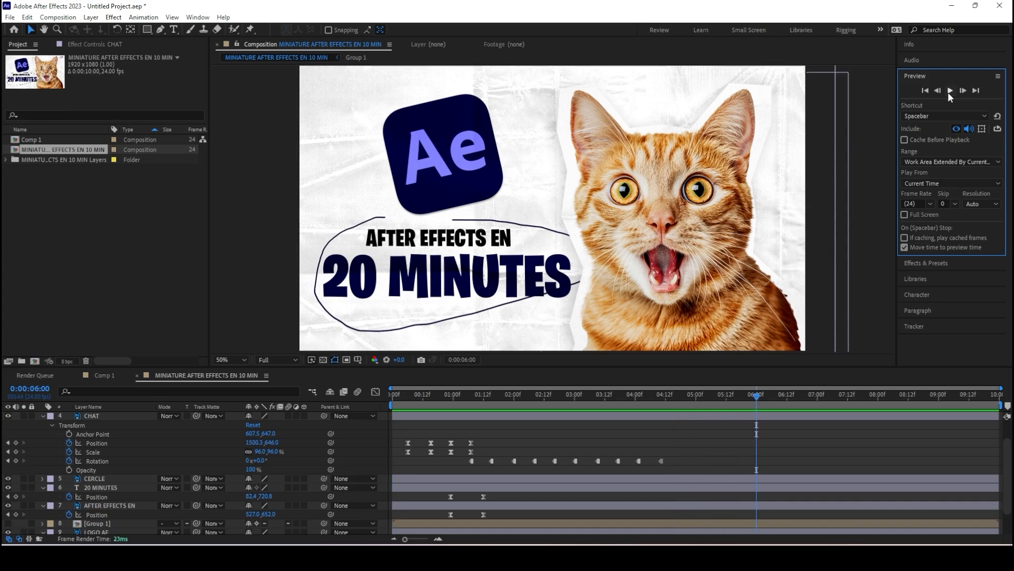
pyautogui.click(950, 91)
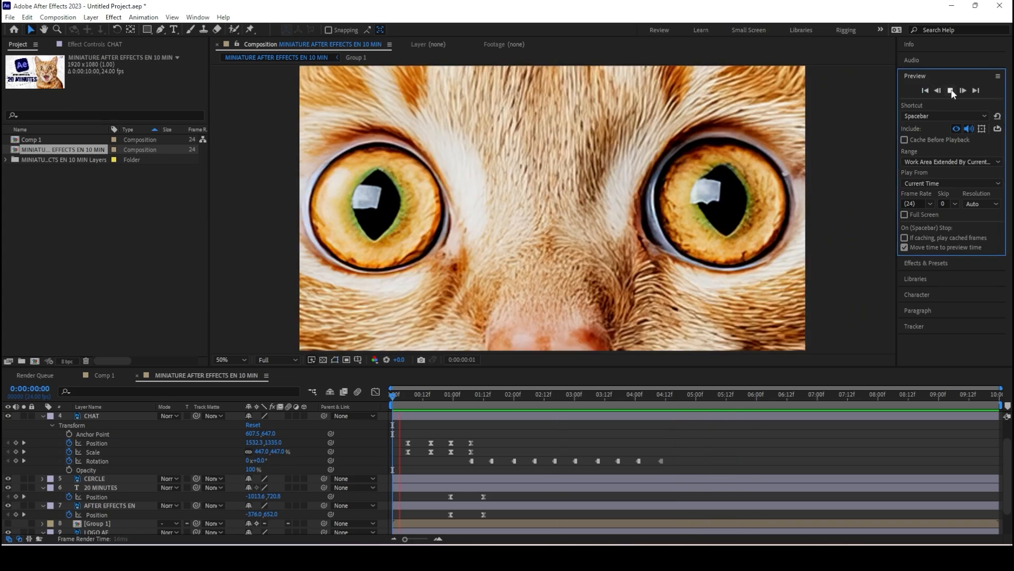
pyautogui.click(951, 91)
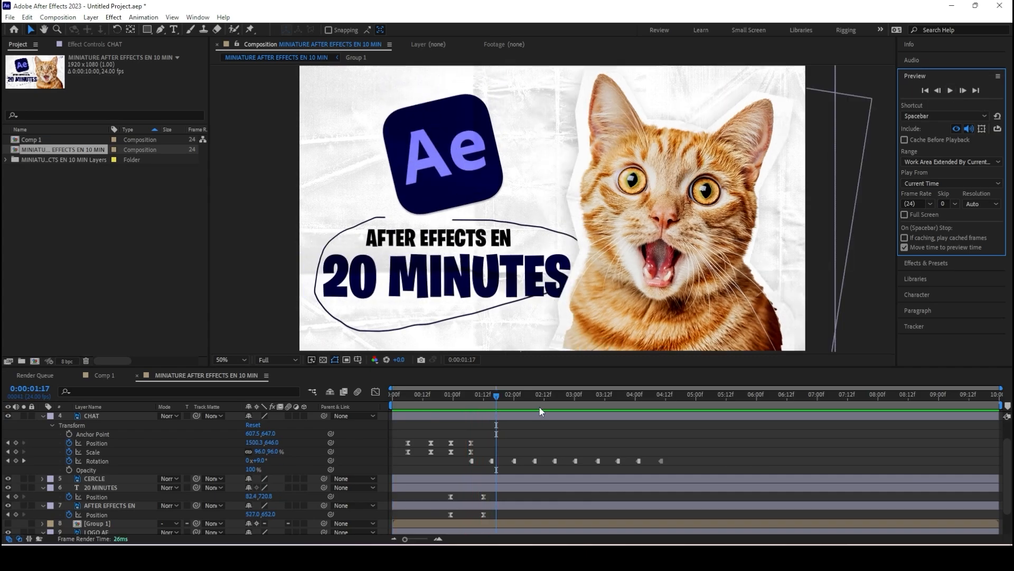
# Stagger the text entrances by shifting the AFTER EFFECTS EN layer about 5 frames later and the 20 MINUTES layer about 9 frames later
pyautogui.scroll(-1, 539, 469)
pyautogui.scroll(-1, 537, 464)
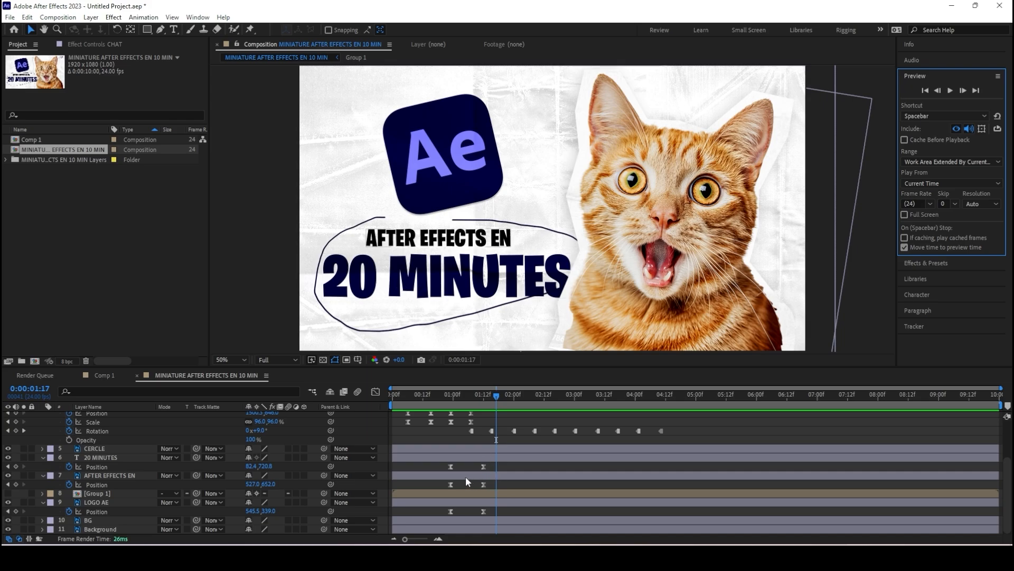
pyautogui.moveTo(436, 468); pyautogui.dragTo(484, 464)
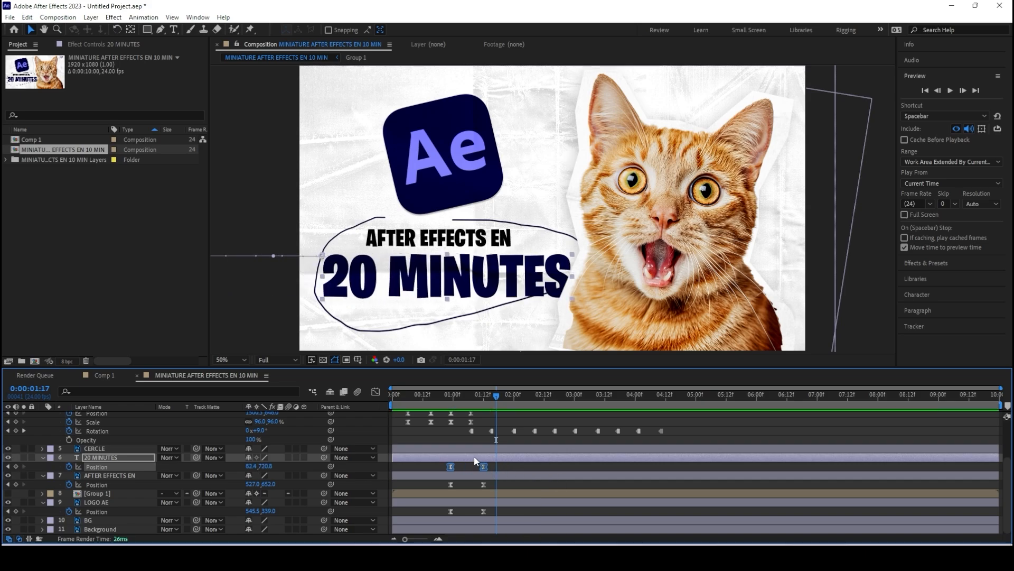
pyautogui.click(427, 456)
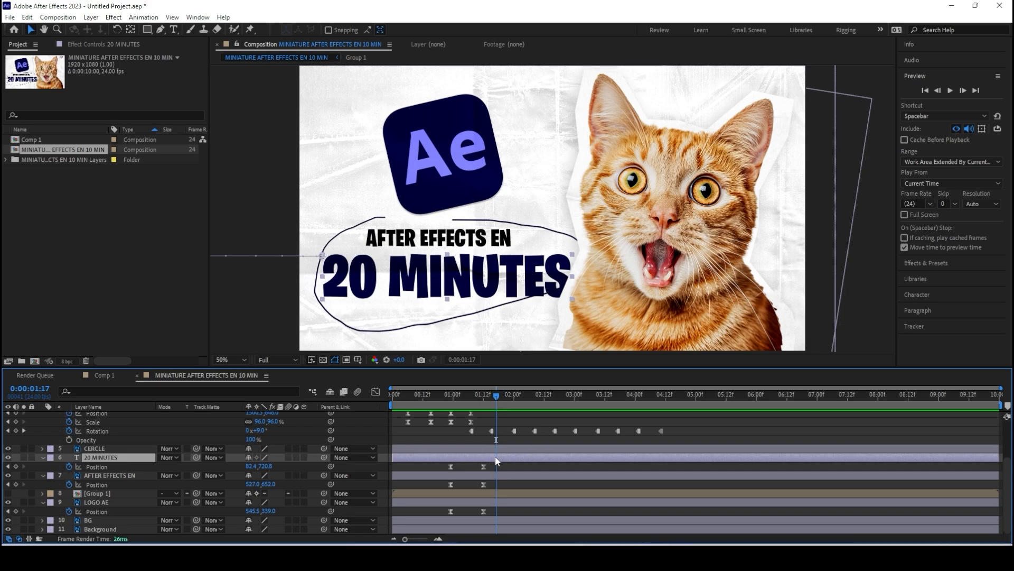
pyautogui.moveTo(489, 458)
pyautogui.mouseDown()
pyautogui.moveTo(502, 457)
pyautogui.moveTo(490, 474)
pyautogui.moveTo(502, 473)
pyautogui.moveTo(506, 457)
pyautogui.mouseUp()
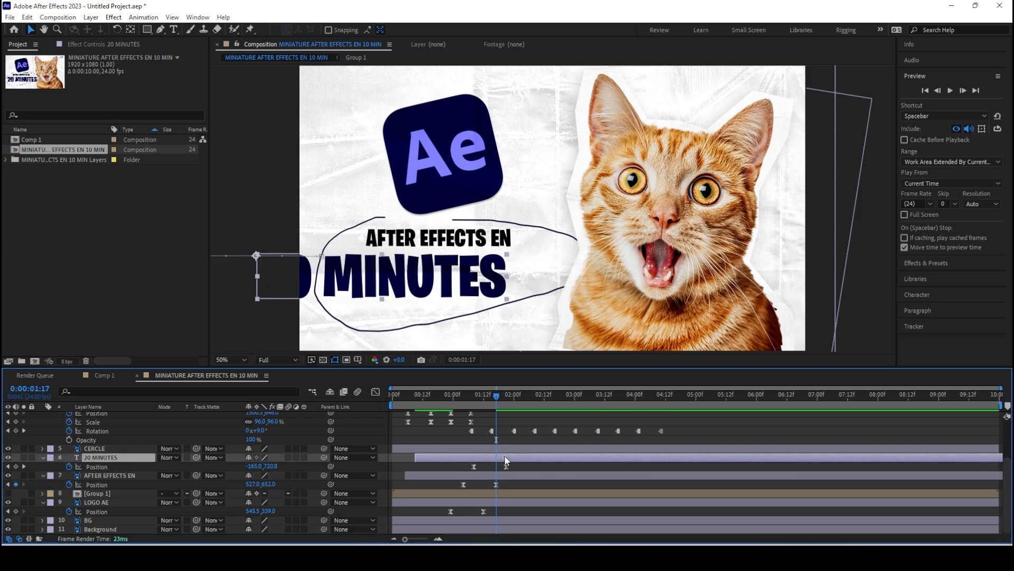
# Preview the animation from the start to check the staggered text entrances and the circle around them
pyautogui.click(950, 91)
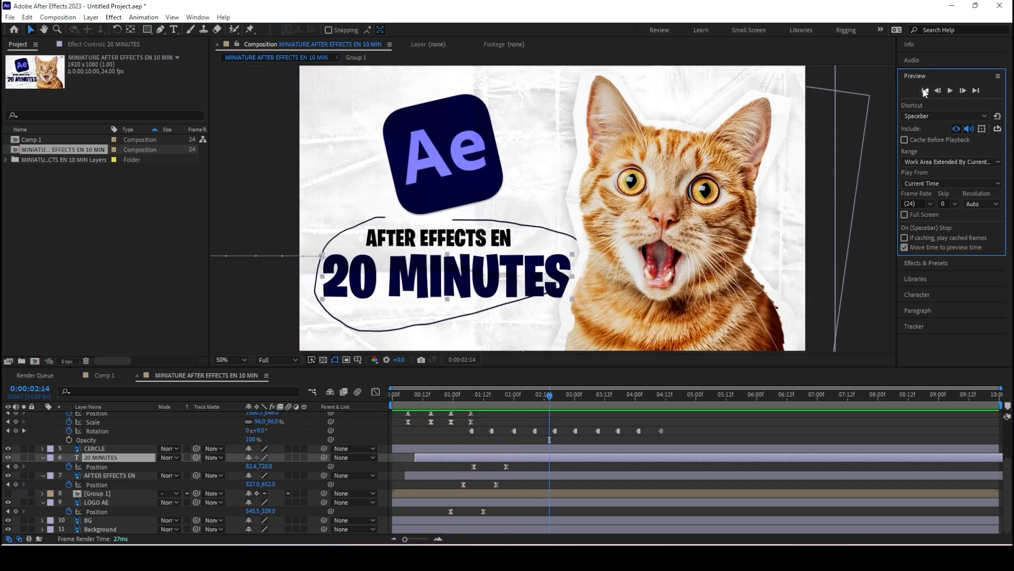
pyautogui.click(950, 91)
pyautogui.click(950, 90)
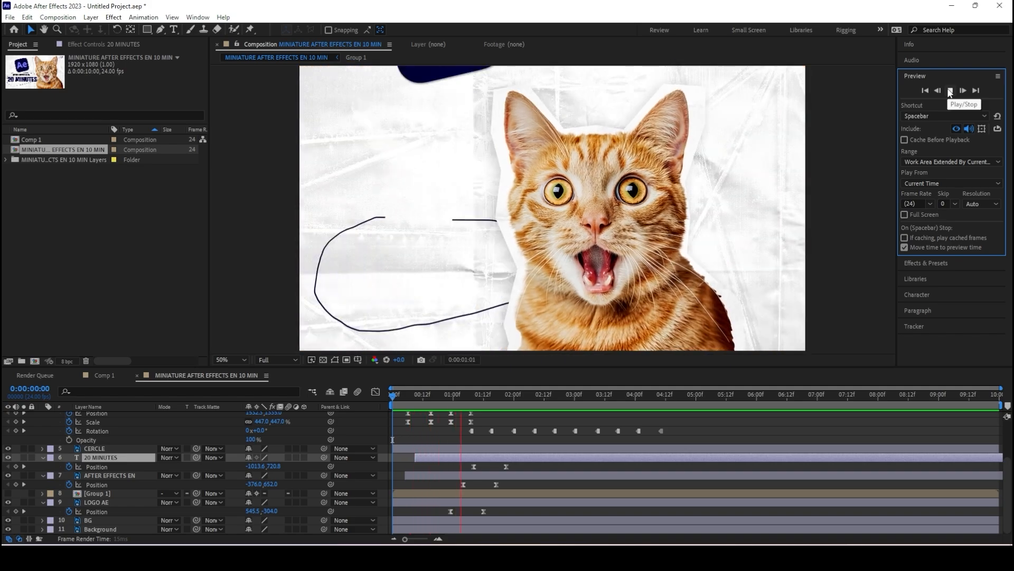
pyautogui.click(951, 91)
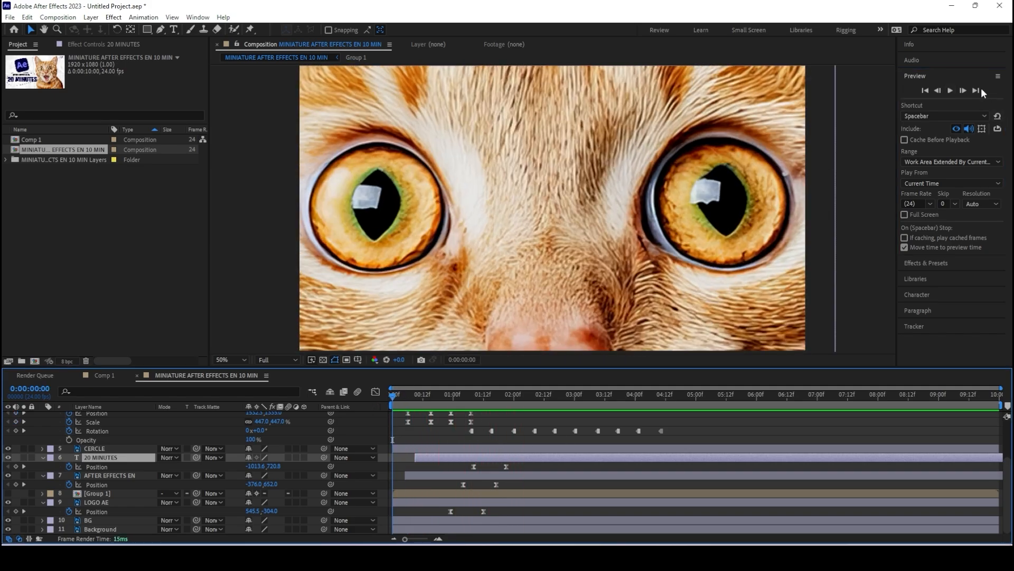
pyautogui.click(952, 92)
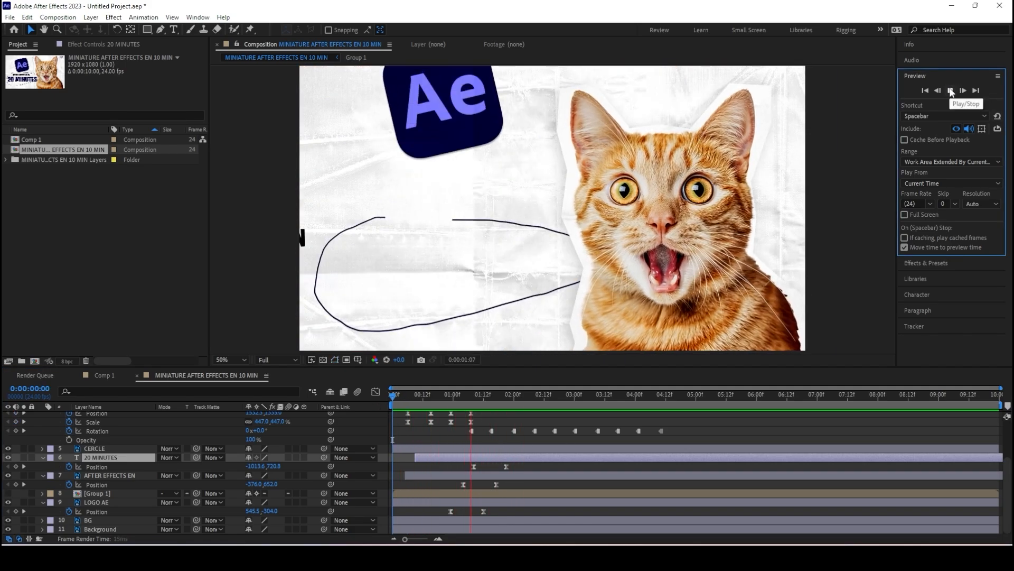
pyautogui.click(615, 214)
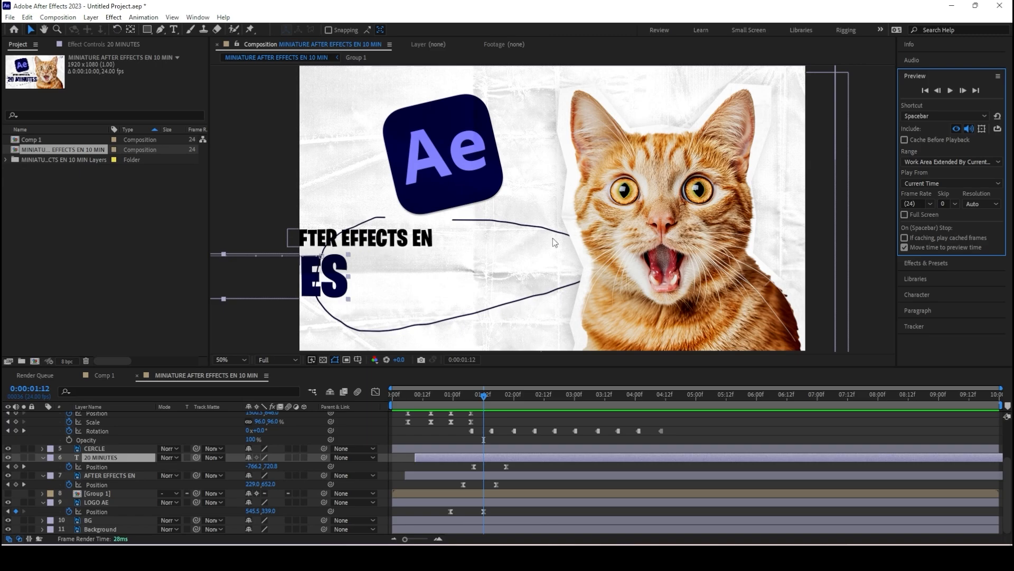
pyautogui.click(926, 90)
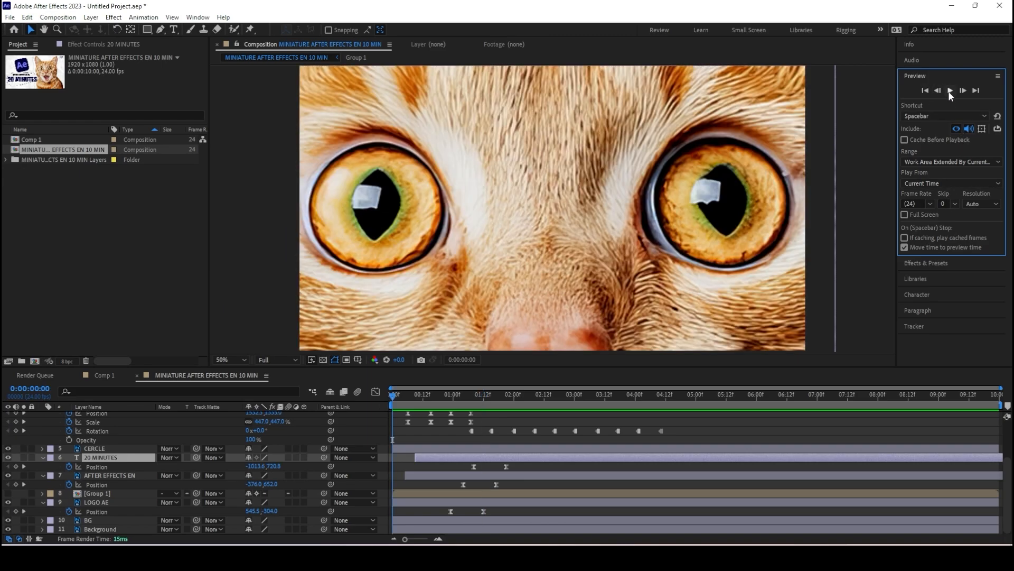
pyautogui.click(949, 91)
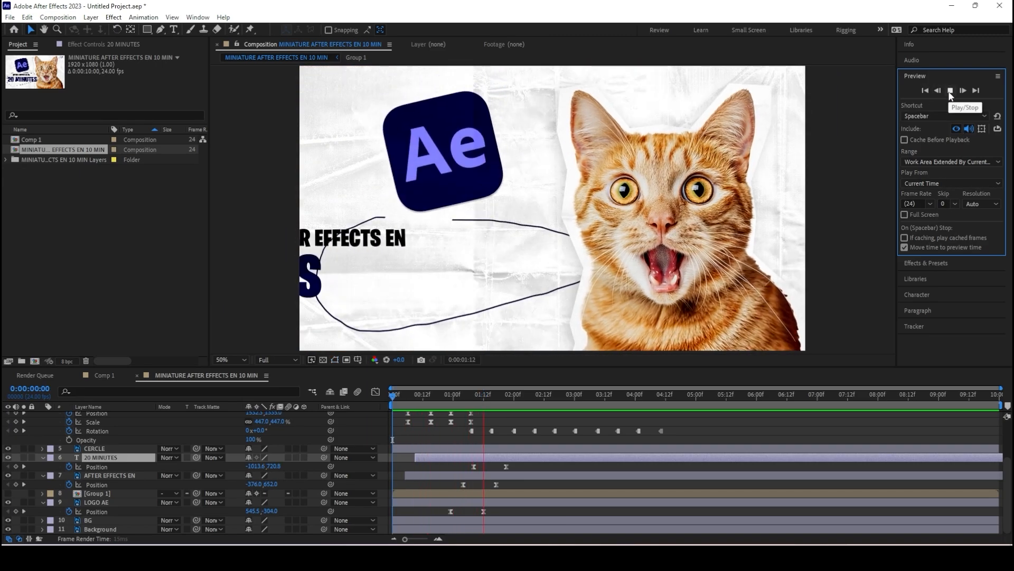
pyautogui.click(951, 92)
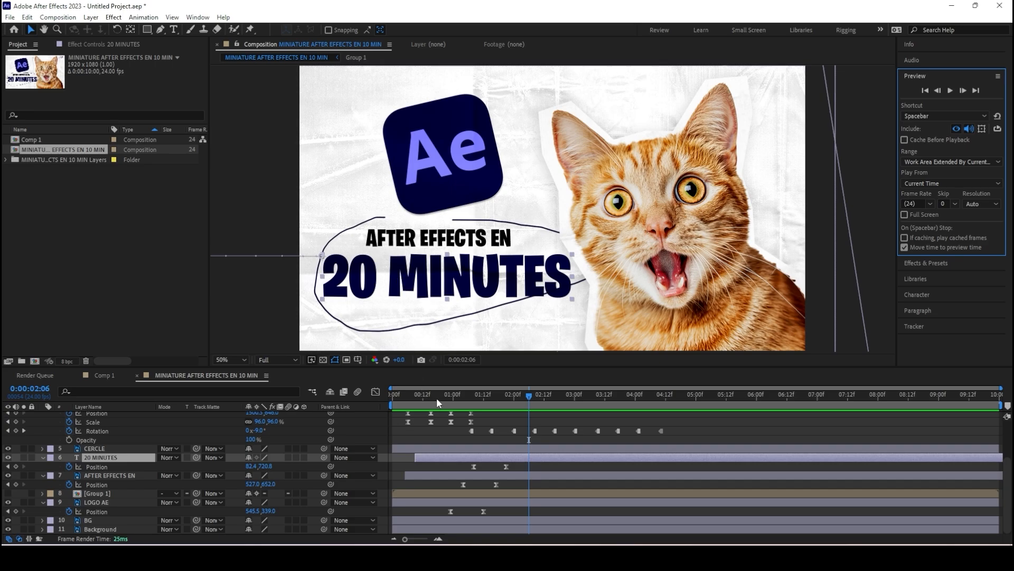
# Collapse CHAT's properties and parent the CERCLE layer to the 20 MINUTES text layer
pyautogui.scroll(3, 401, 439)
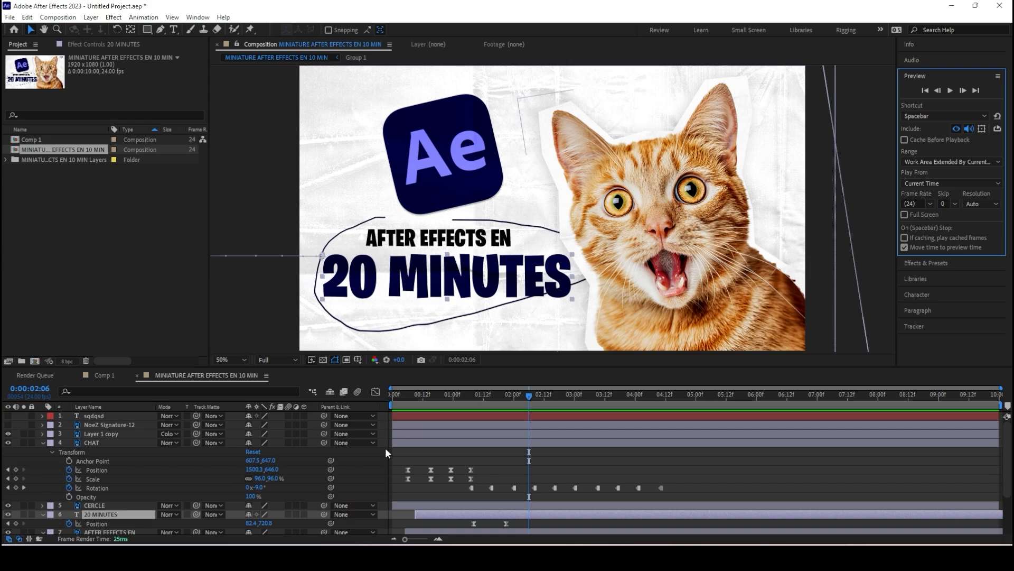
pyautogui.scroll(-3, 386, 448)
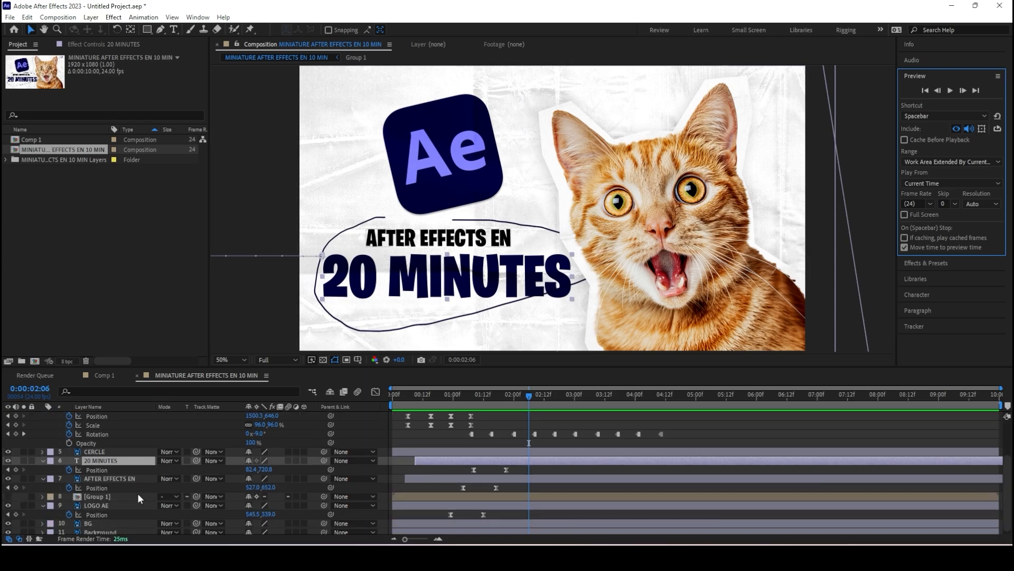
pyautogui.scroll(3, 115, 505)
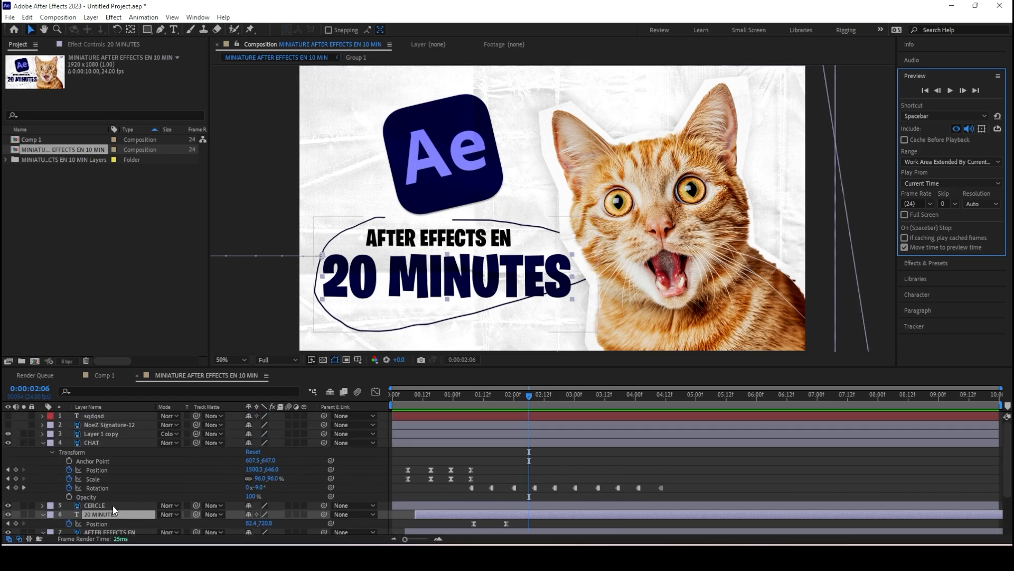
pyautogui.click(113, 505)
pyautogui.click(8, 505)
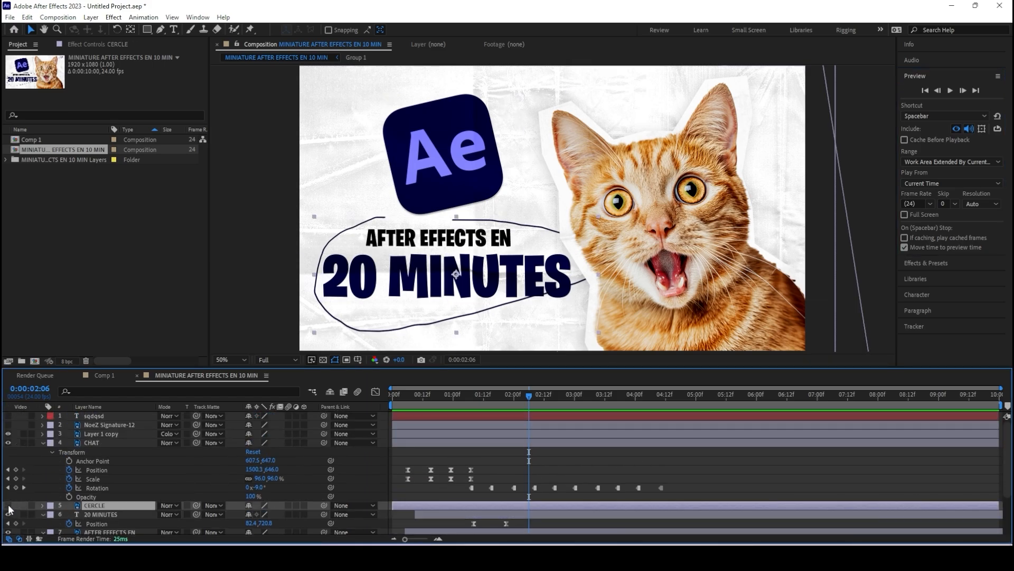
pyautogui.click(8, 506)
pyautogui.scroll(-3, 49, 509)
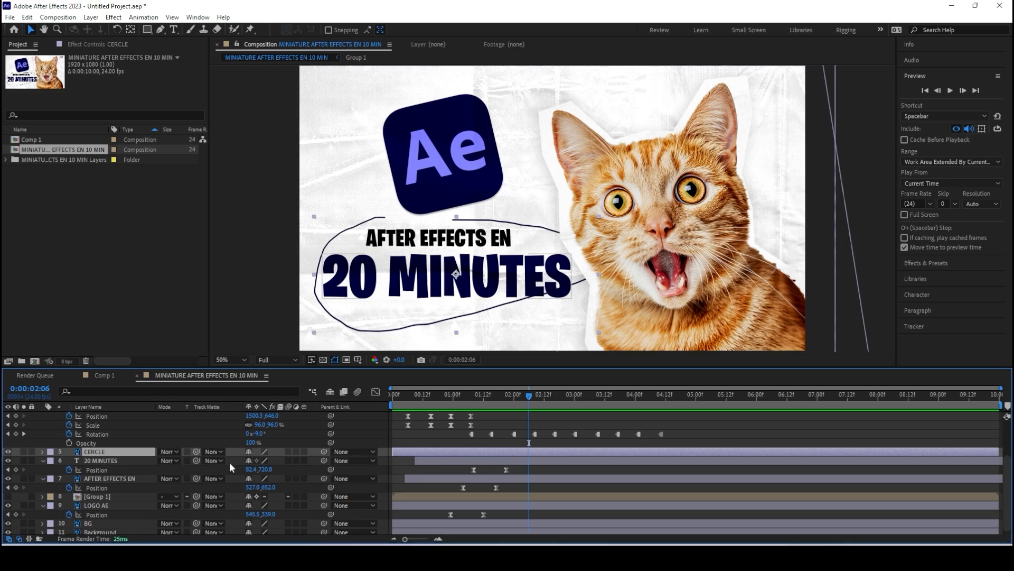
pyautogui.scroll(3, 300, 458)
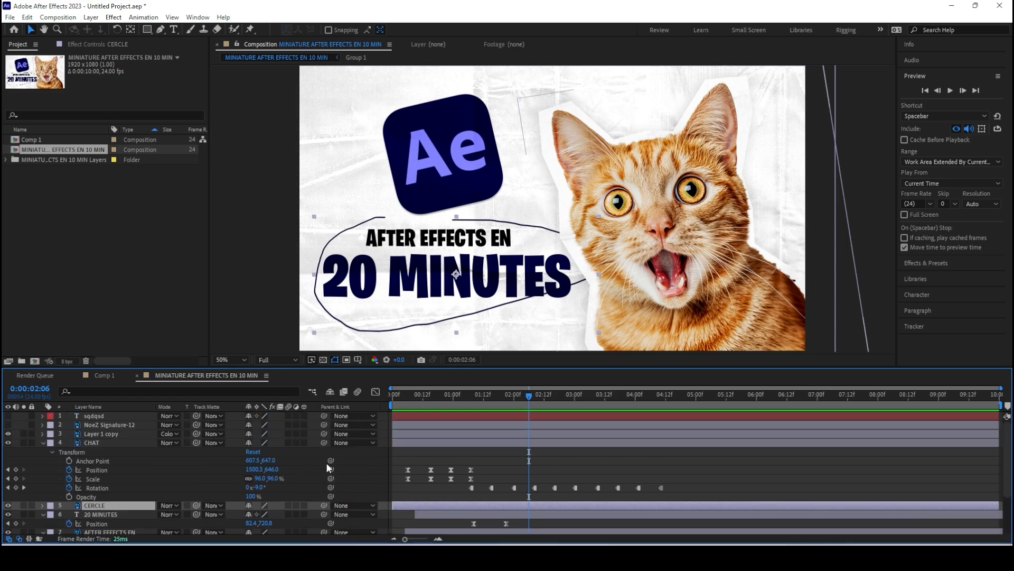
pyautogui.click(43, 442)
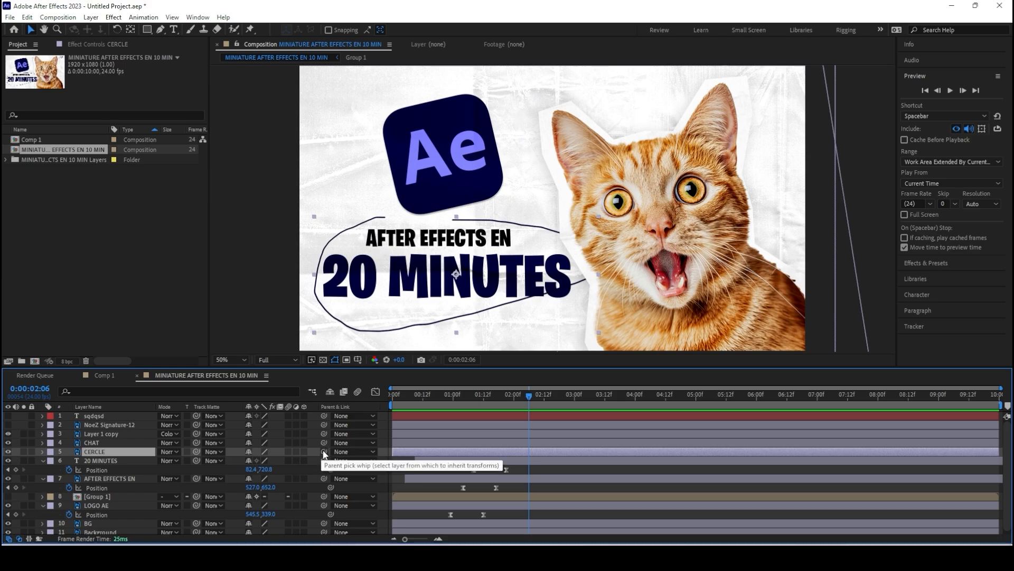
pyautogui.moveTo(324, 454); pyautogui.dragTo(122, 462)
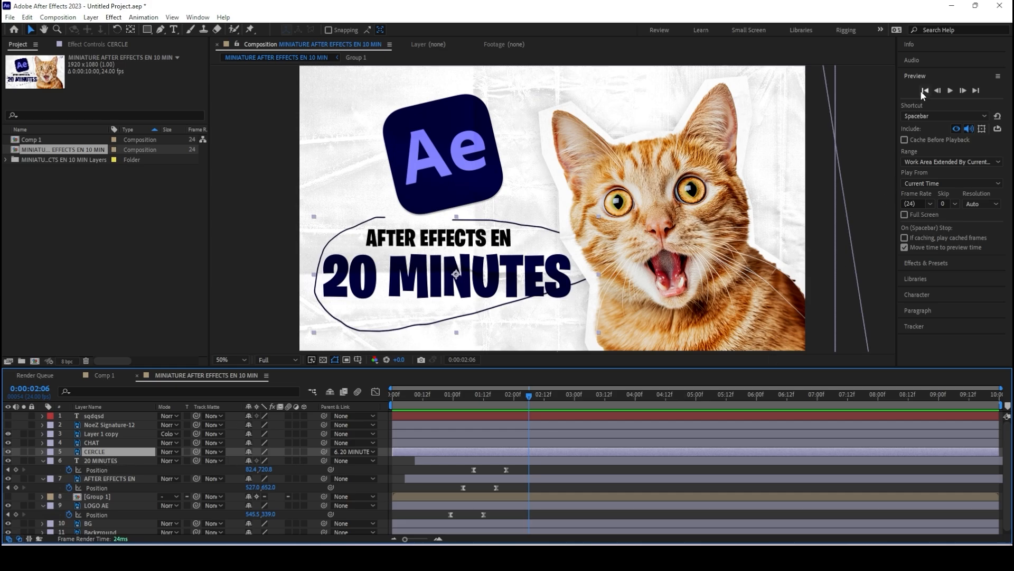
# Preview the animation from the start to check the circle moving with the 20 MINUTES text
pyautogui.click(950, 91)
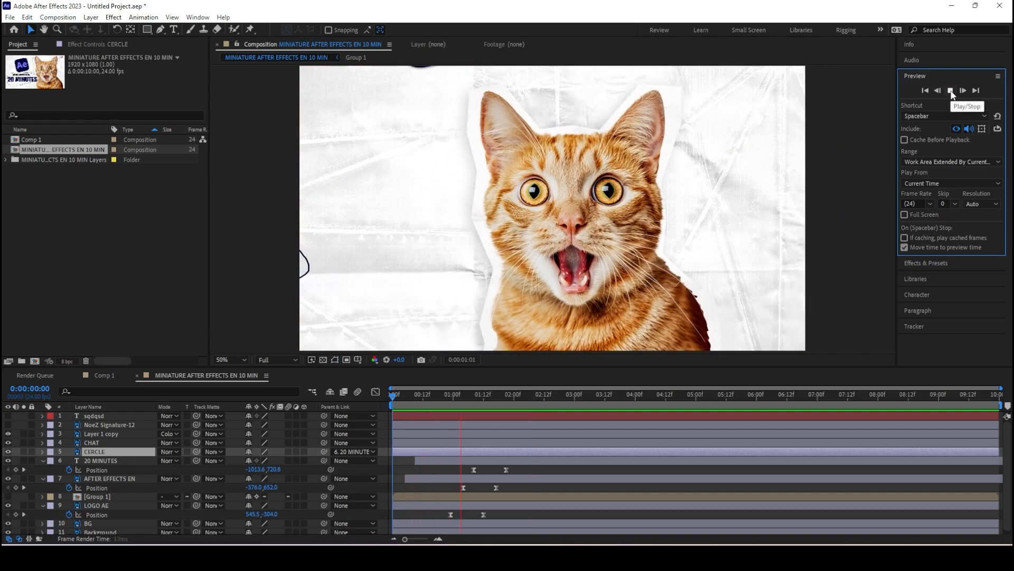
pyautogui.click(950, 91)
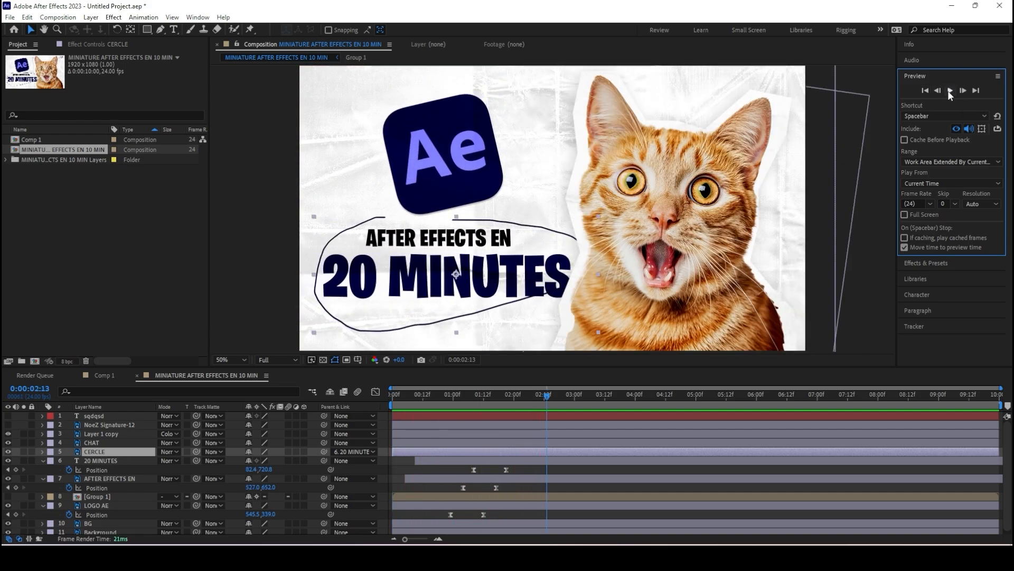
pyautogui.click(924, 91)
pyautogui.click(950, 91)
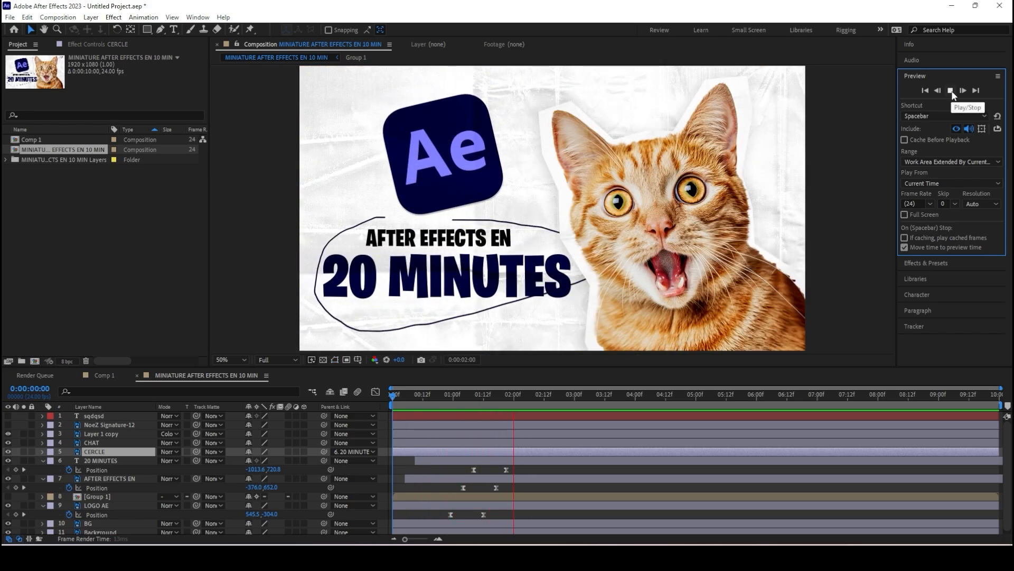
pyautogui.click(950, 91)
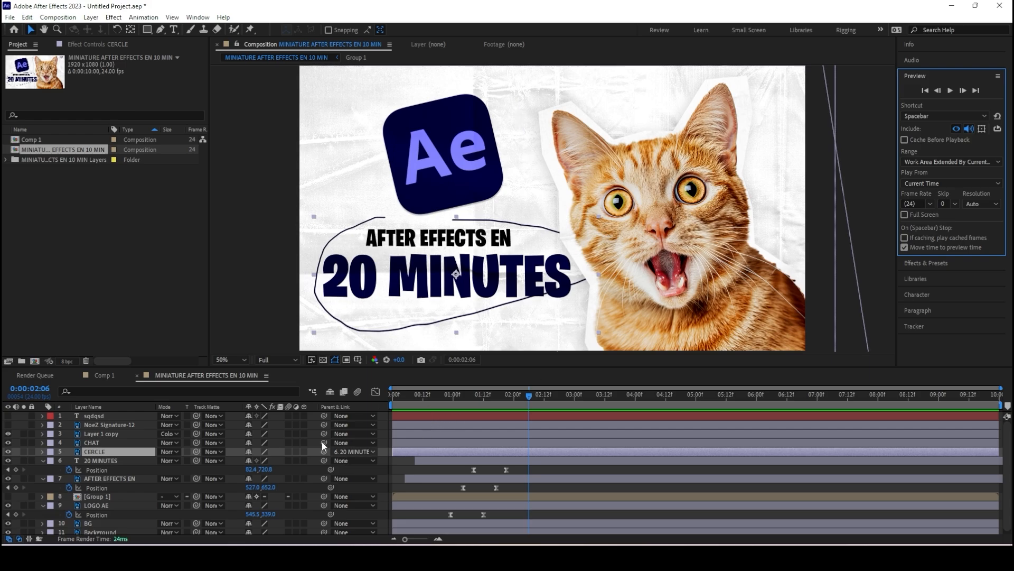
# Keyframe a fade-in on the CERCLE layer's Opacity from 0% at about 0:00:01:08 to 100% at about 0:00:01:18
pyautogui.click(115, 452)
pyautogui.press('t')
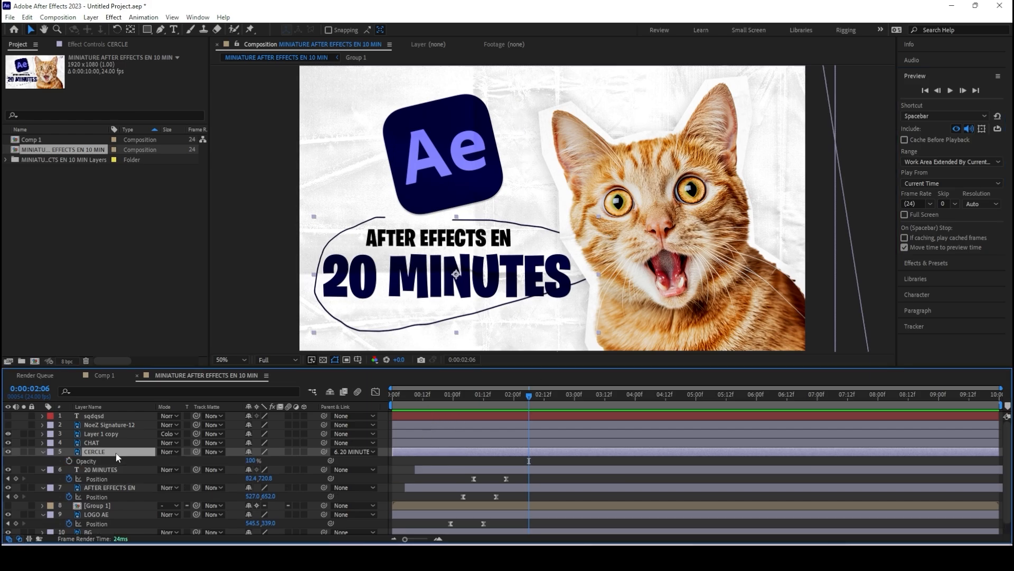
pyautogui.moveTo(414, 395); pyautogui.dragTo(454, 395)
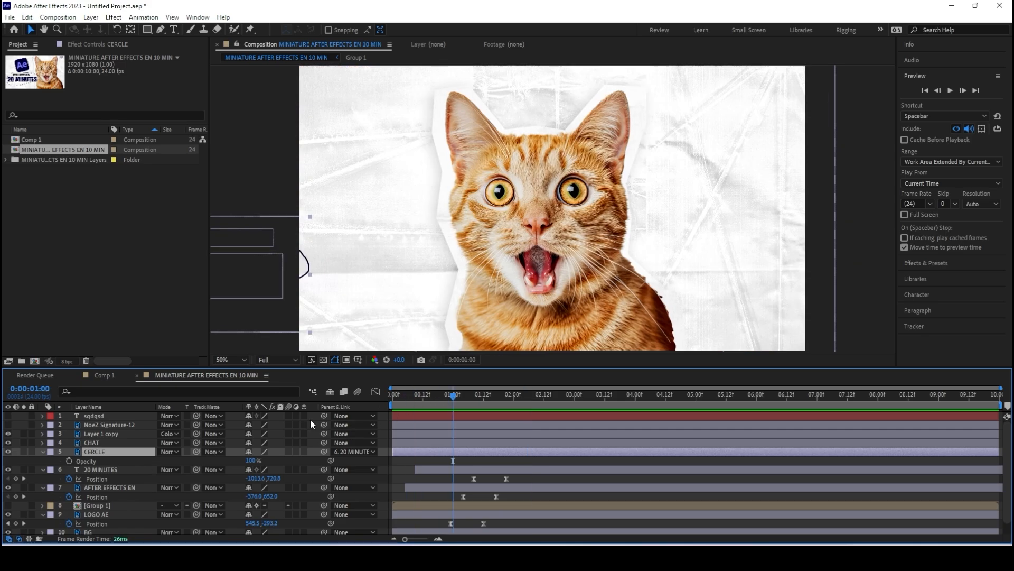
pyautogui.click(69, 460)
pyautogui.moveTo(454, 461); pyautogui.dragTo(479, 461)
pyautogui.moveTo(251, 460); pyautogui.dragTo(147, 461)
pyautogui.moveTo(460, 396); pyautogui.dragTo(498, 397)
pyautogui.moveTo(489, 458)
pyautogui.mouseDown()
pyautogui.moveTo(446, 463)
pyautogui.moveTo(474, 461)
pyautogui.mouseUp()
pyautogui.moveTo(435, 398); pyautogui.dragTo(520, 399)
pyautogui.click(535, 461)
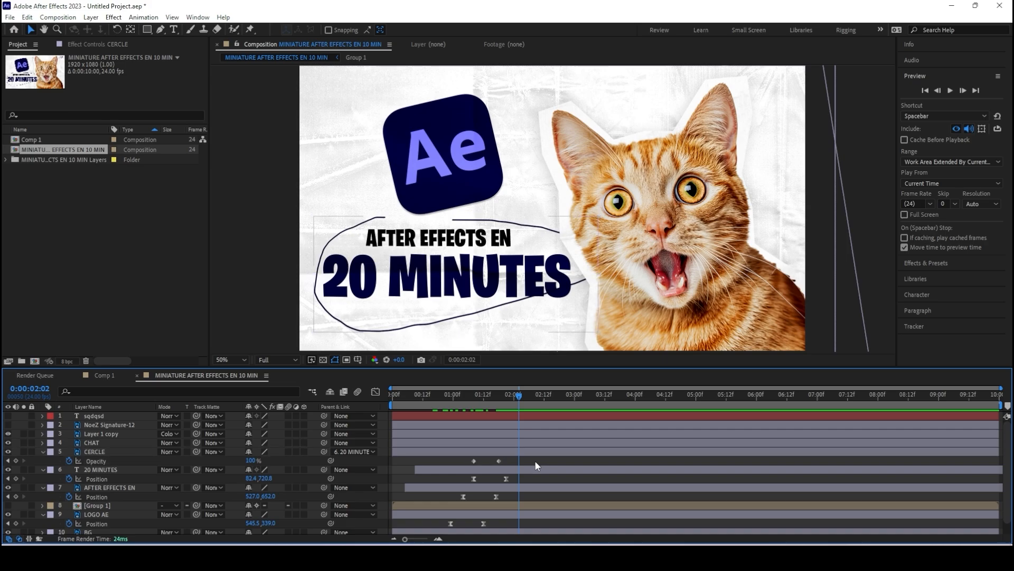
# Keyframe CERCLE's fade-out, holding Opacity at 100% at 0:00:02:02 and setting it to 0% at 0:00:02:10
pyautogui.click(16, 460)
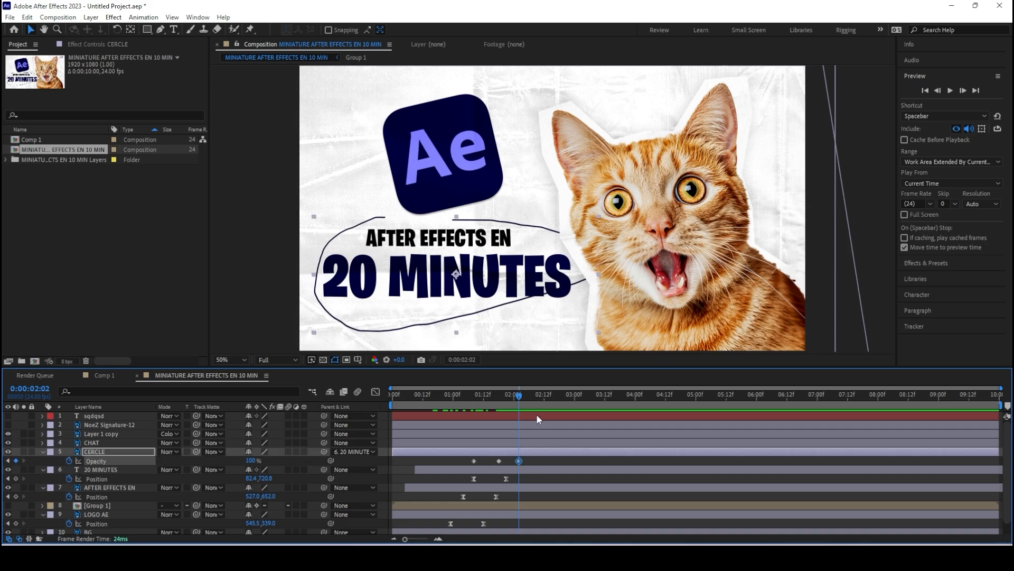
pyautogui.moveTo(521, 400); pyautogui.dragTo(540, 397)
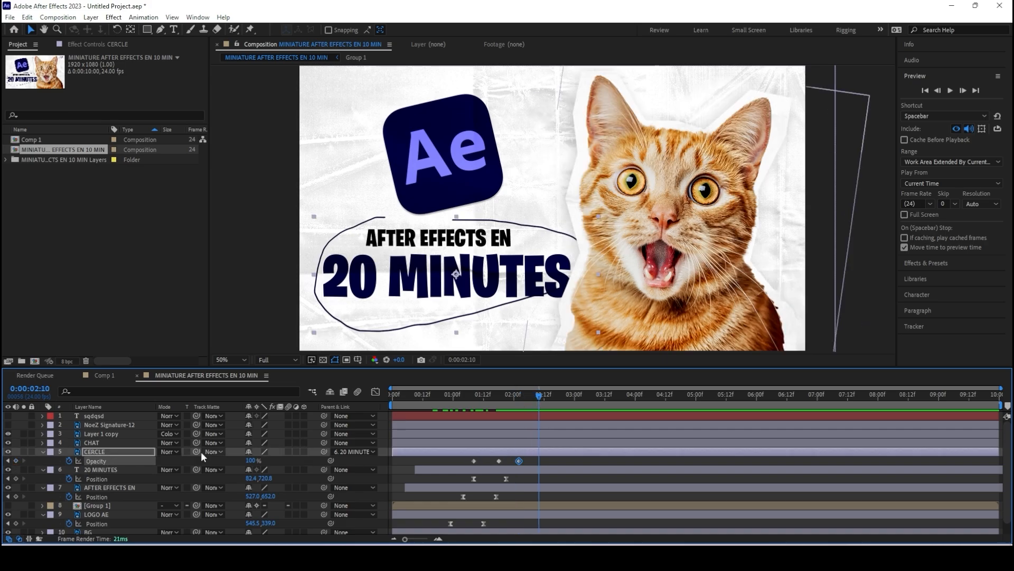
pyautogui.click(249, 461)
pyautogui.write('0')
pyautogui.press('Return')
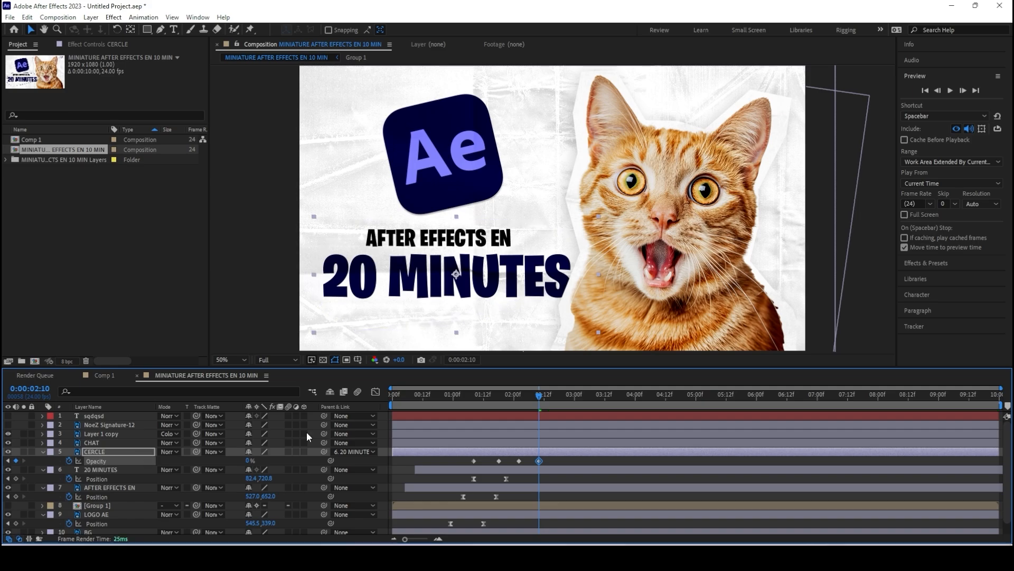
# Preview the animation from the start to check the timing of the circle's fade-in and fade-out
pyautogui.moveTo(538, 399); pyautogui.dragTo(340, 395)
pyautogui.click(950, 90)
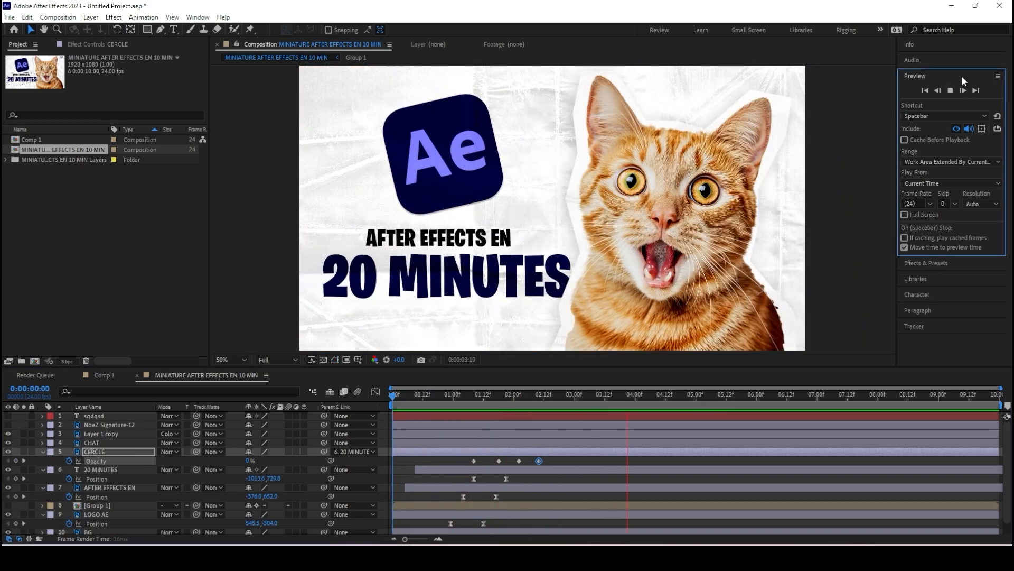
pyautogui.click(952, 91)
pyautogui.moveTo(481, 399); pyautogui.dragTo(509, 407)
# Shift CERCLE's Opacity keyframes later, to about 0:00:01:16 and 0:00:02:00 for the fade-in and 0:00:02:05 and 0:00:02:13 for the fade-out
pyautogui.moveTo(554, 456); pyautogui.dragTo(466, 467)
pyautogui.moveTo(474, 461); pyautogui.dragTo(512, 461)
pyautogui.click(505, 463)
pyautogui.moveTo(509, 397); pyautogui.dragTo(391, 396)
pyautogui.click(951, 91)
pyautogui.click(952, 91)
pyautogui.moveTo(581, 464); pyautogui.dragTo(484, 460)
pyautogui.moveTo(491, 461); pyautogui.dragTo(518, 460)
pyautogui.click(925, 91)
pyautogui.click(951, 91)
pyautogui.click(952, 91)
pyautogui.moveTo(599, 464); pyautogui.dragTo(555, 458)
pyautogui.moveTo(564, 461); pyautogui.dragTo(494, 460)
# Replay the animation from the start several times to check the retimed circle fade
pyautogui.click(392, 396)
pyautogui.click(950, 91)
pyautogui.click(950, 92)
pyautogui.click(926, 91)
pyautogui.click(951, 92)
pyautogui.click(951, 91)
pyautogui.moveTo(497, 397); pyautogui.dragTo(509, 410)
pyautogui.click(926, 91)
pyautogui.click(951, 92)
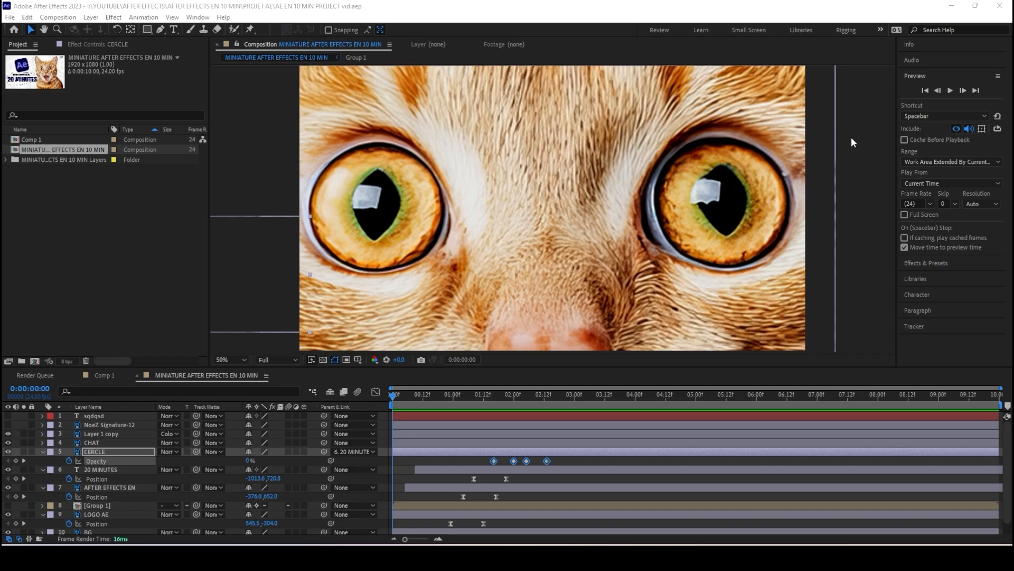
pyautogui.click(949, 91)
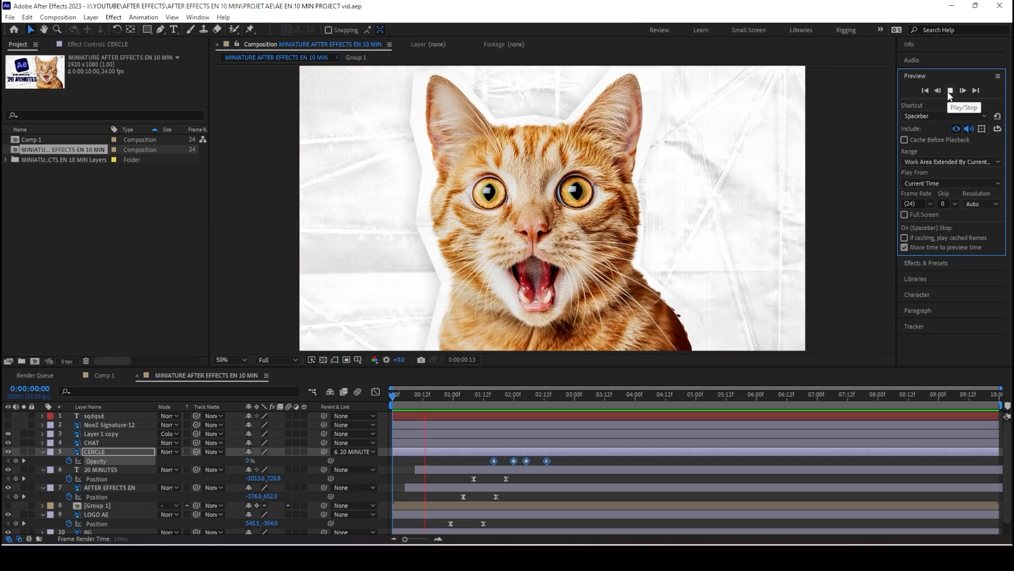
pyautogui.press('space')
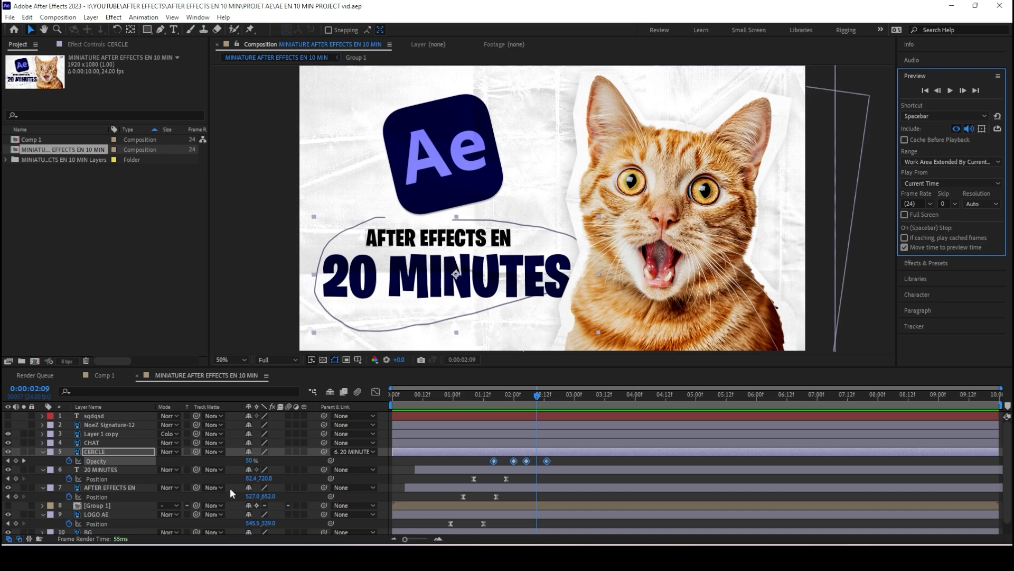
# Import the crumpled paper background, MEOW MEOW song and old film grain overlay videos from the RESSOURCES folder as footage, with Create Composition off
pyautogui.scroll(-1, 110, 463)
pyautogui.click(115, 231)
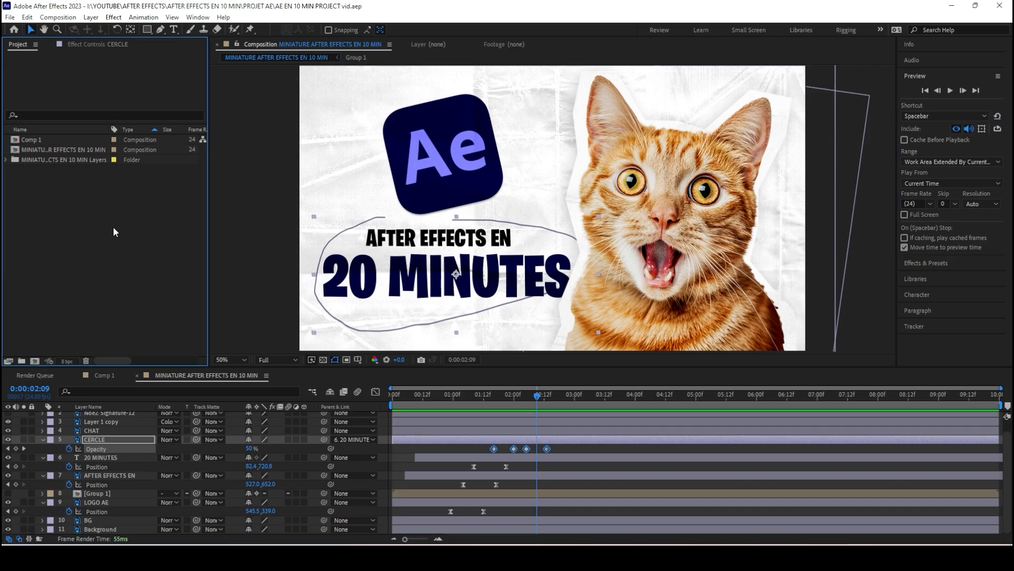
pyautogui.doubleClick(109, 223)
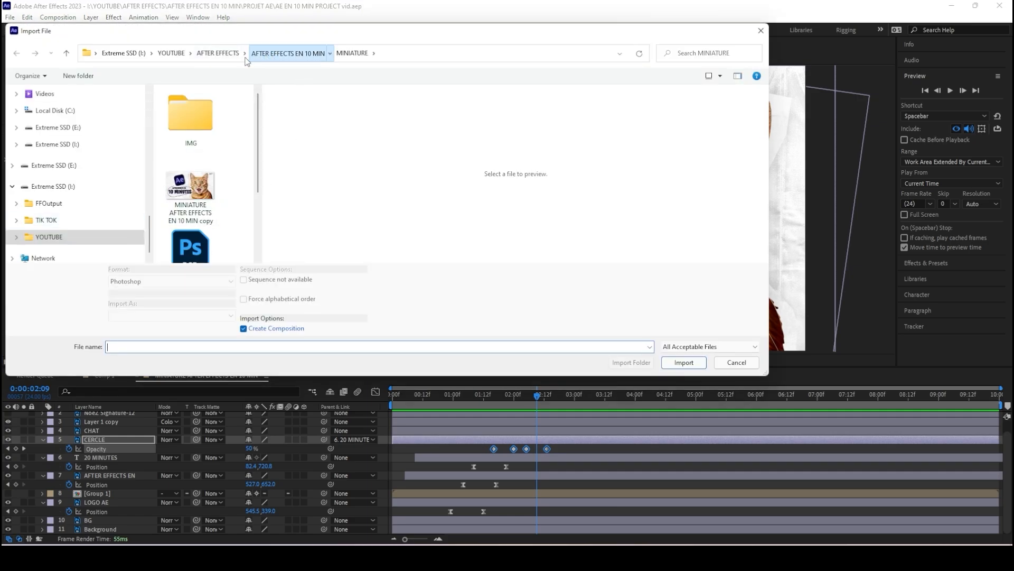
pyautogui.click(287, 52)
pyautogui.doubleClick(208, 172)
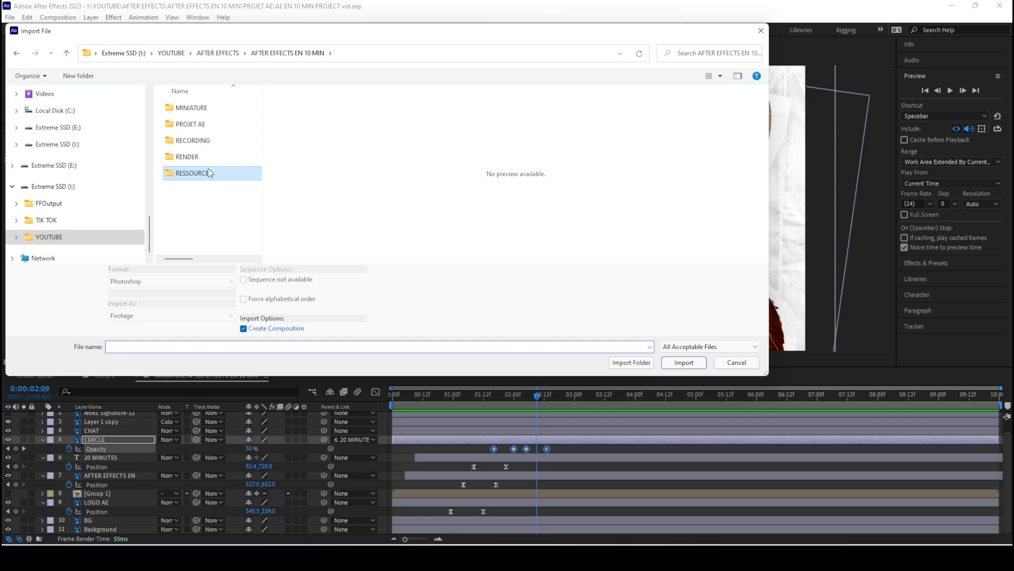
pyautogui.moveTo(231, 130); pyautogui.dragTo(174, 282)
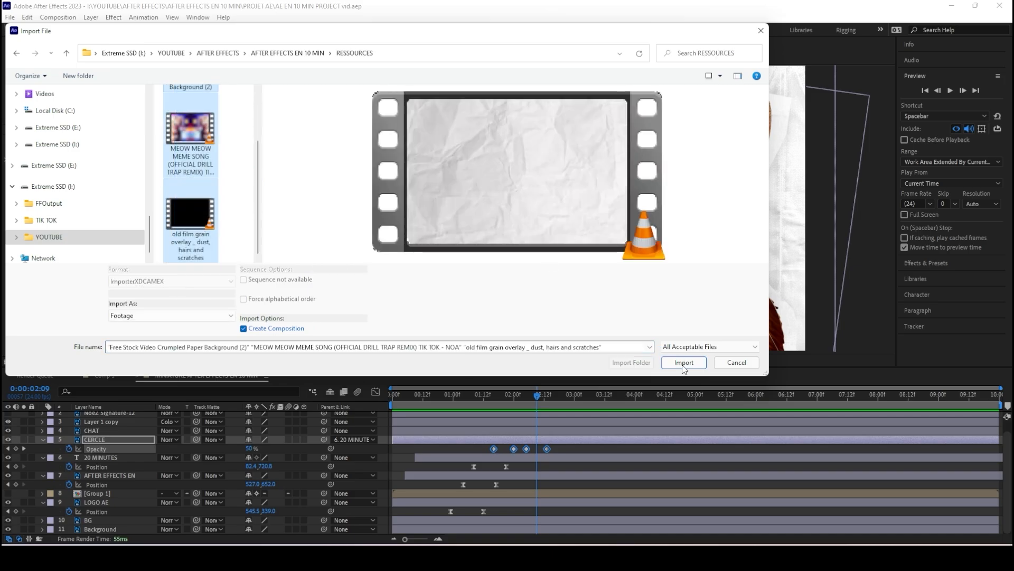
pyautogui.click(243, 328)
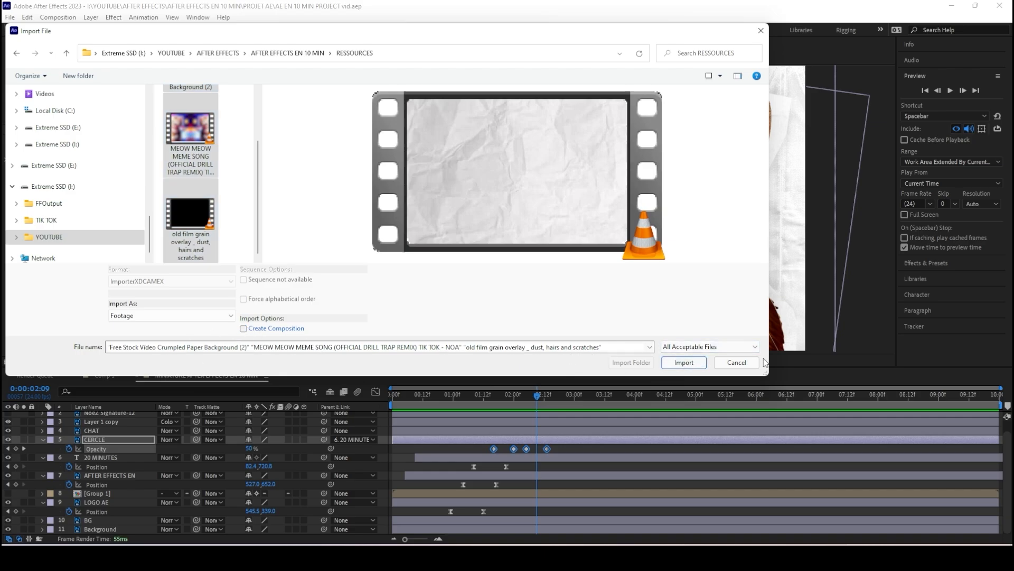
pyautogui.click(700, 363)
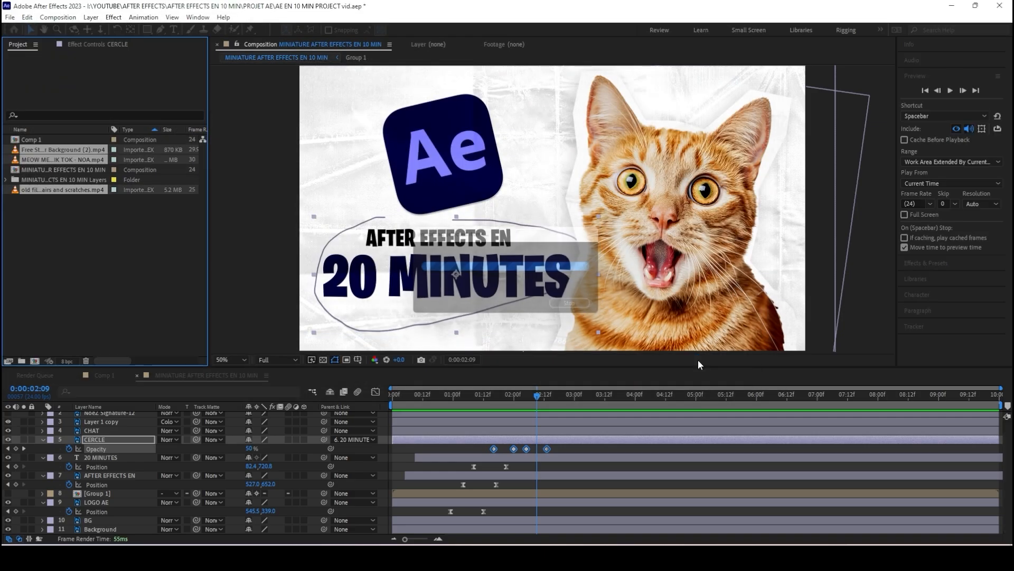
# Check the imported clips and add the crumpled paper background video to the composition directly above the BG layer, below LOGO AE
pyautogui.click(102, 244)
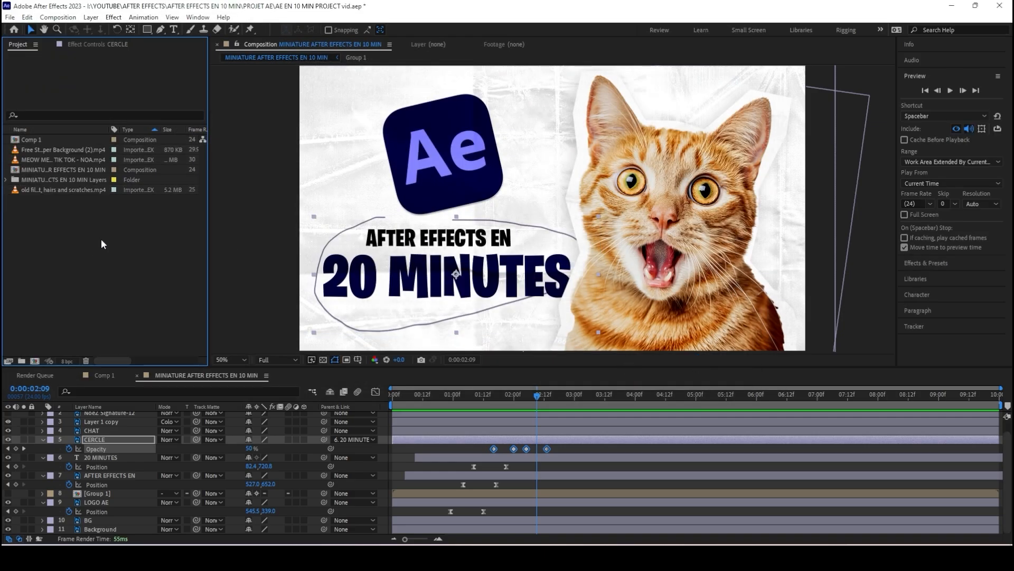
pyautogui.click(61, 150)
pyautogui.click(120, 290)
pyautogui.click(59, 191)
pyautogui.click(49, 158)
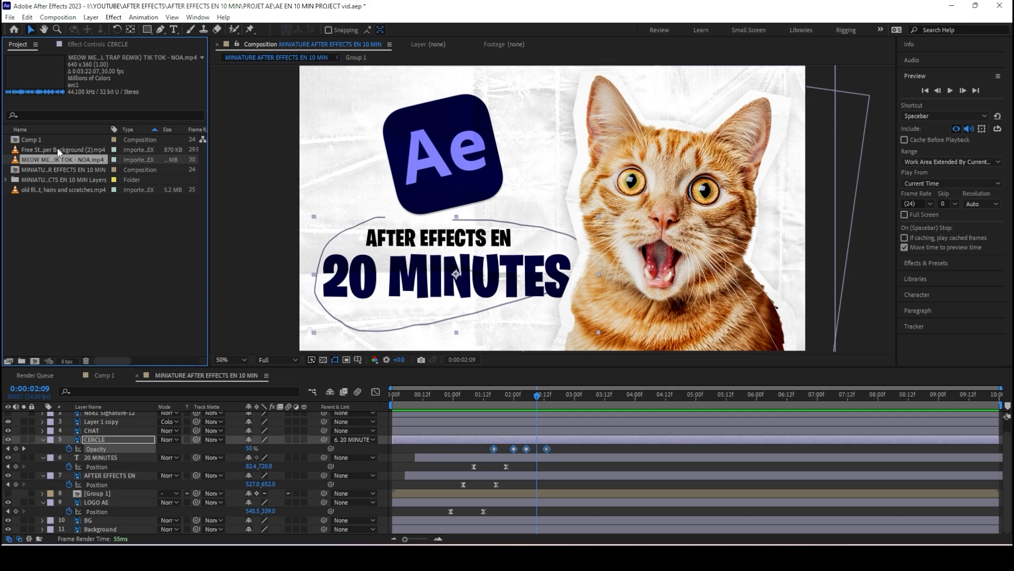
pyautogui.click(57, 150)
pyautogui.moveTo(61, 149); pyautogui.dragTo(128, 520)
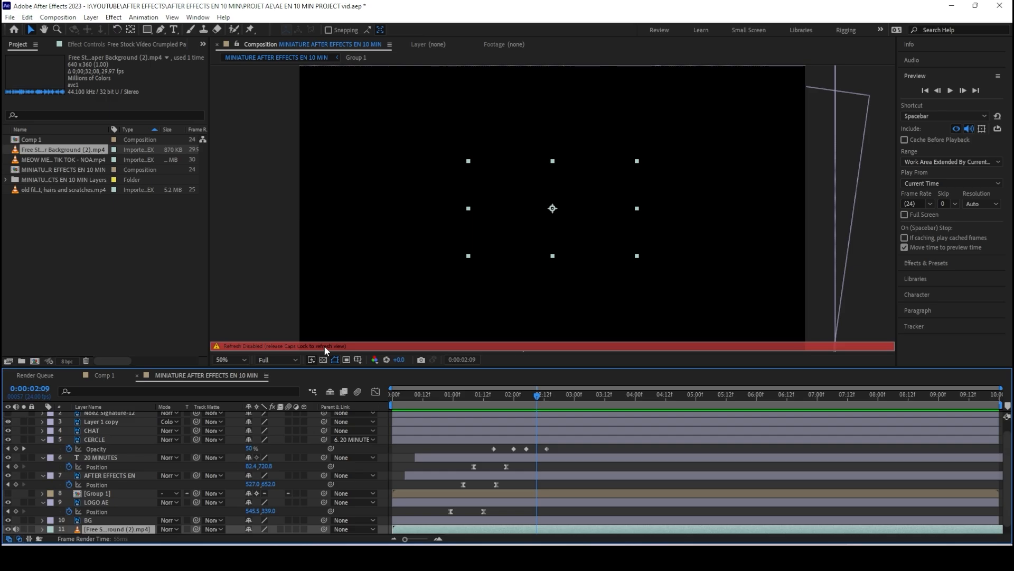
pyautogui.press('capslock')
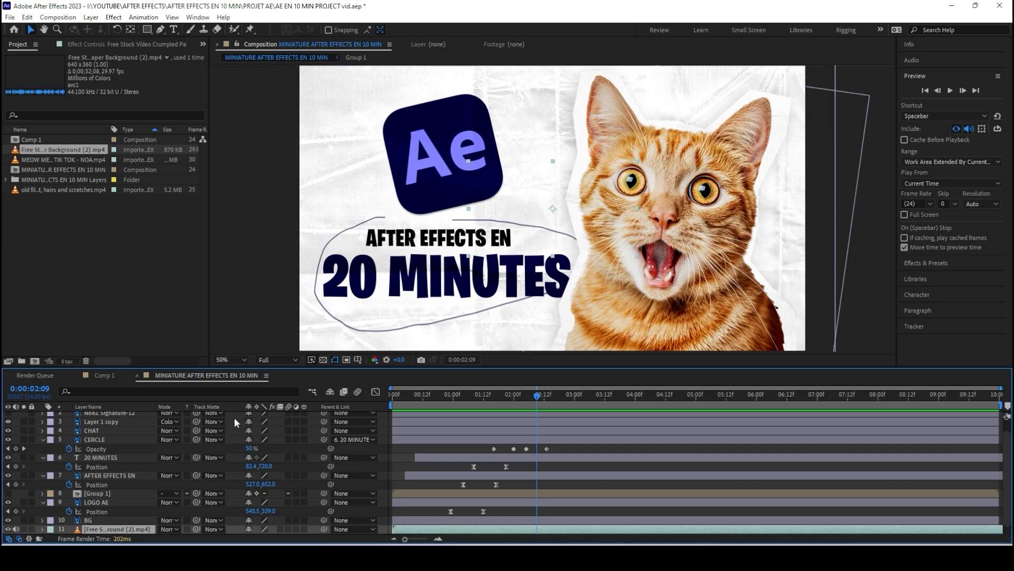
pyautogui.scroll(-1, 233, 417)
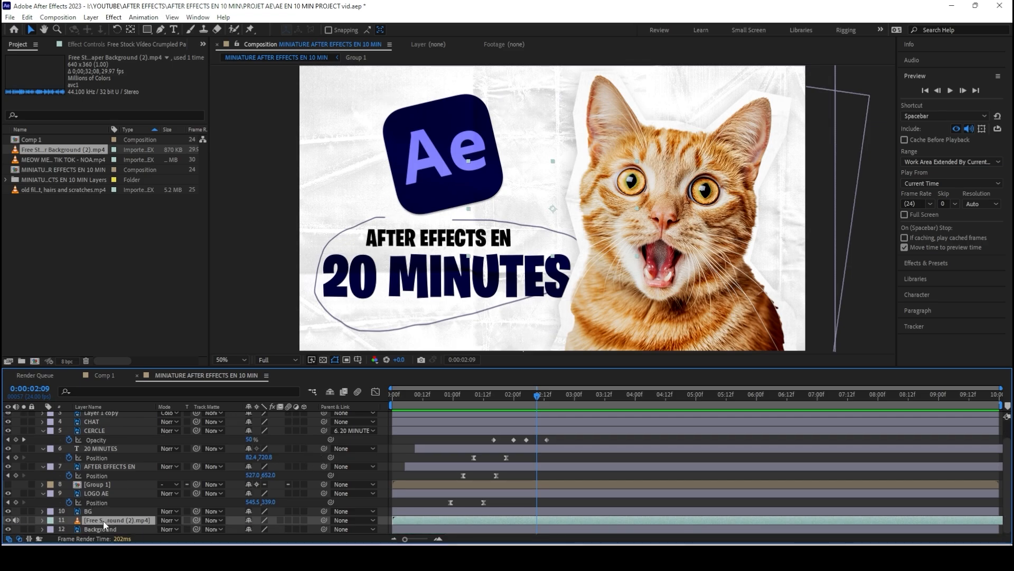
pyautogui.moveTo(103, 521); pyautogui.dragTo(105, 509)
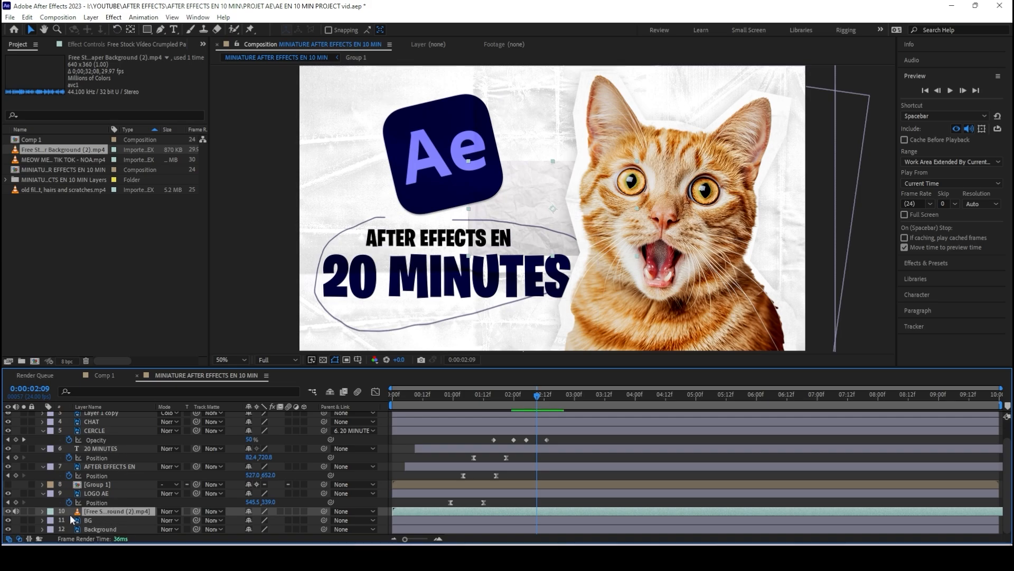
# Scale the crumpled paper video layer to 304% without keyframes so it fills the frame
pyautogui.click(42, 511)
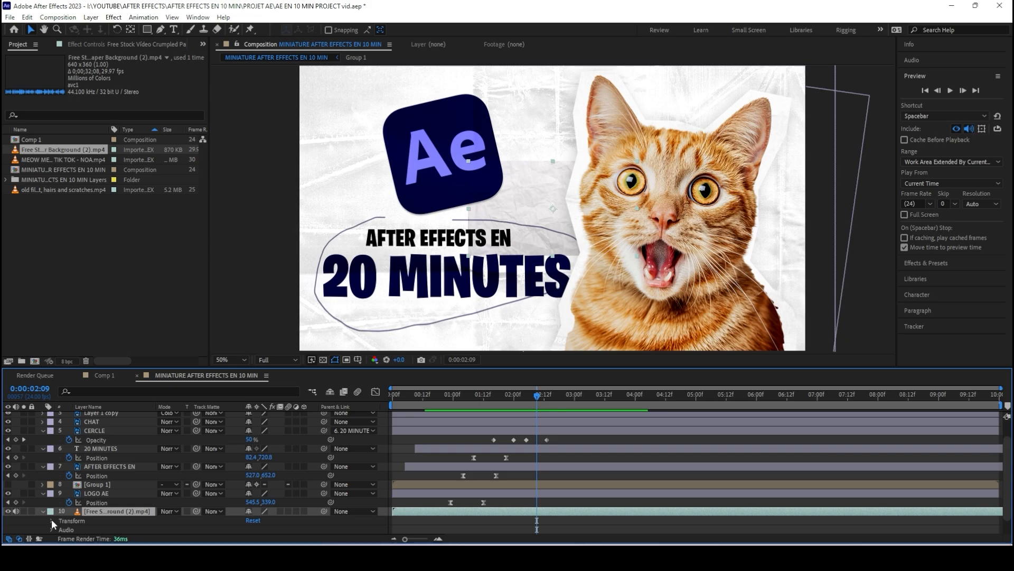
pyautogui.click(51, 520)
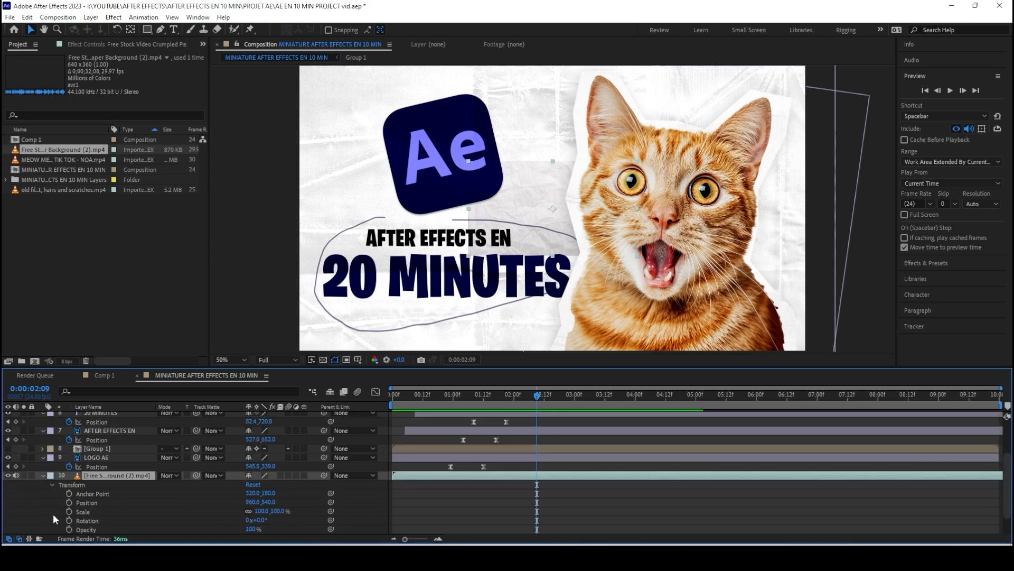
pyautogui.click(52, 484)
pyautogui.press('p')
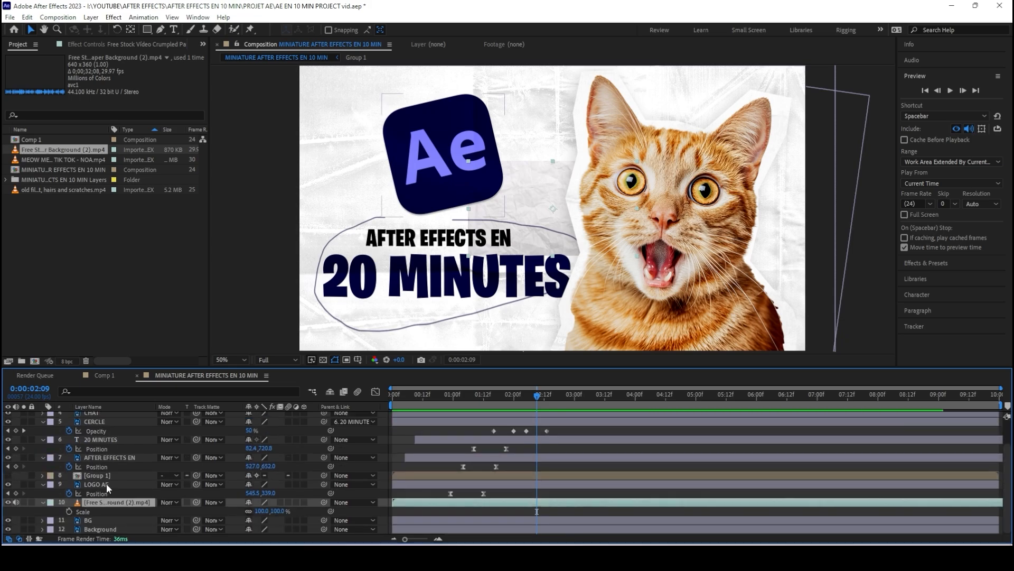
pyautogui.press('r')
pyautogui.press('s')
pyautogui.click(69, 511)
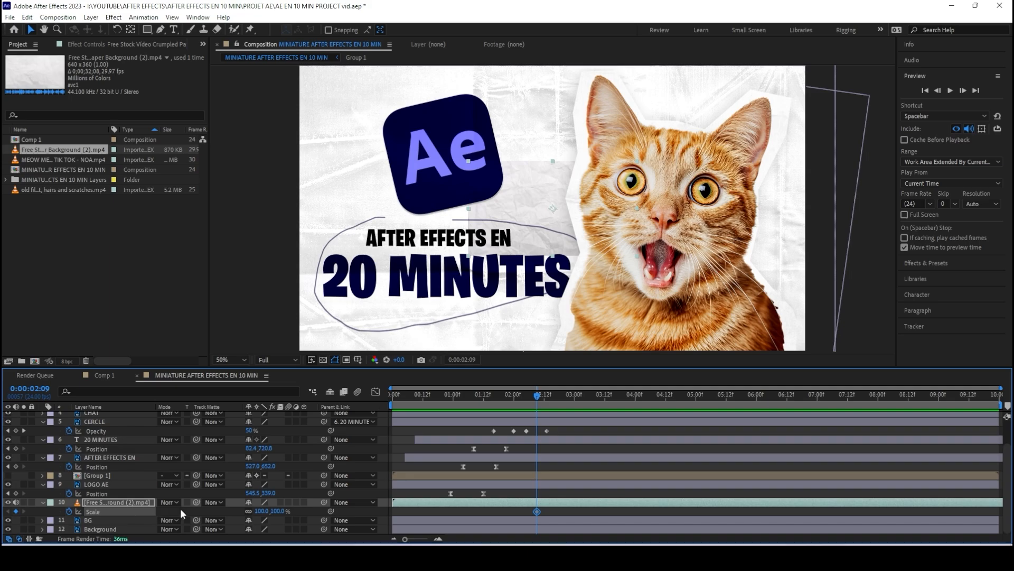
pyautogui.hotkey('ctrl', 'z')
pyautogui.moveTo(257, 514); pyautogui.dragTo(361, 506)
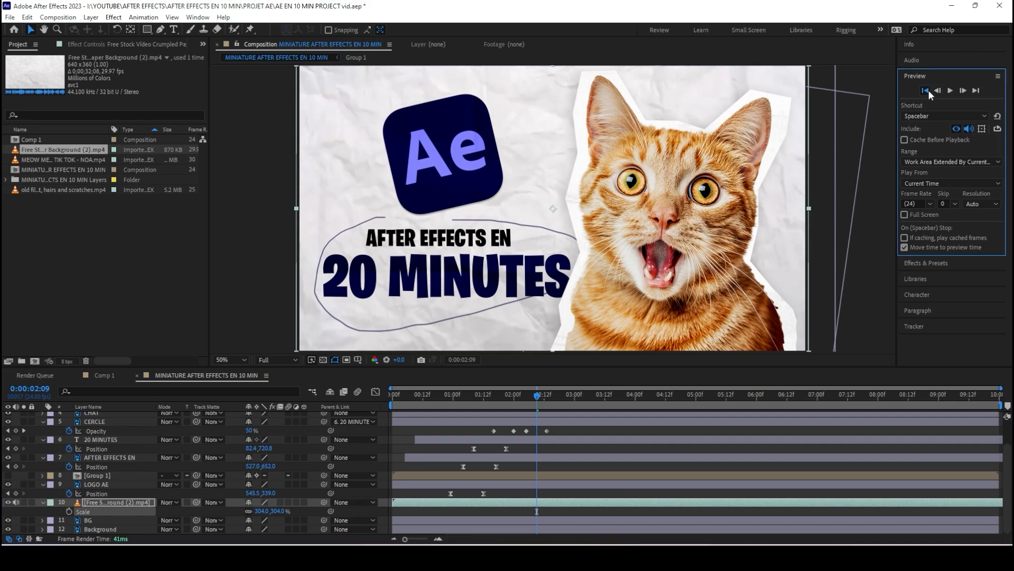
# Preview the animation from the start with the crumpled paper background and save the project
pyautogui.click(950, 90)
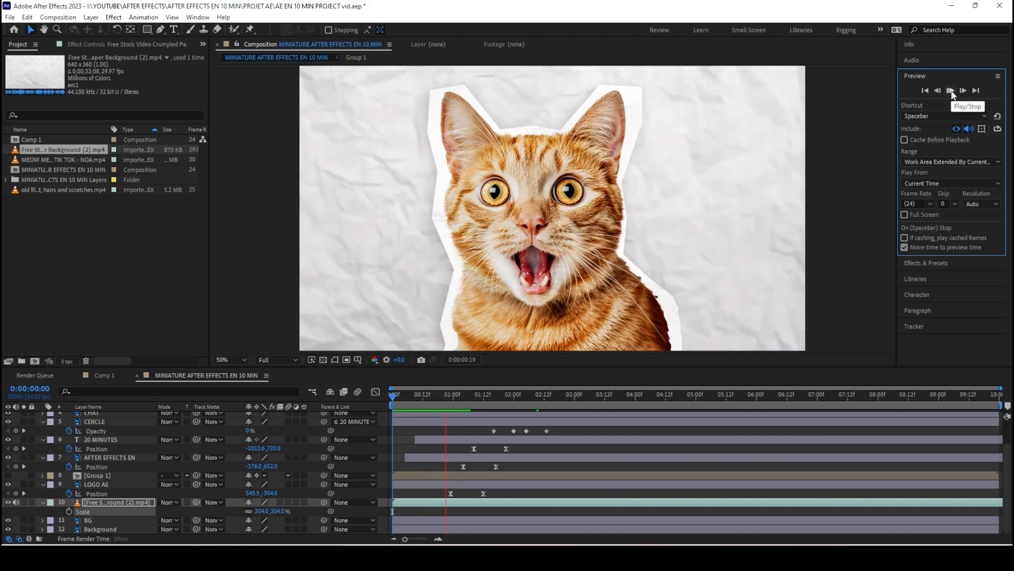
pyautogui.click(951, 90)
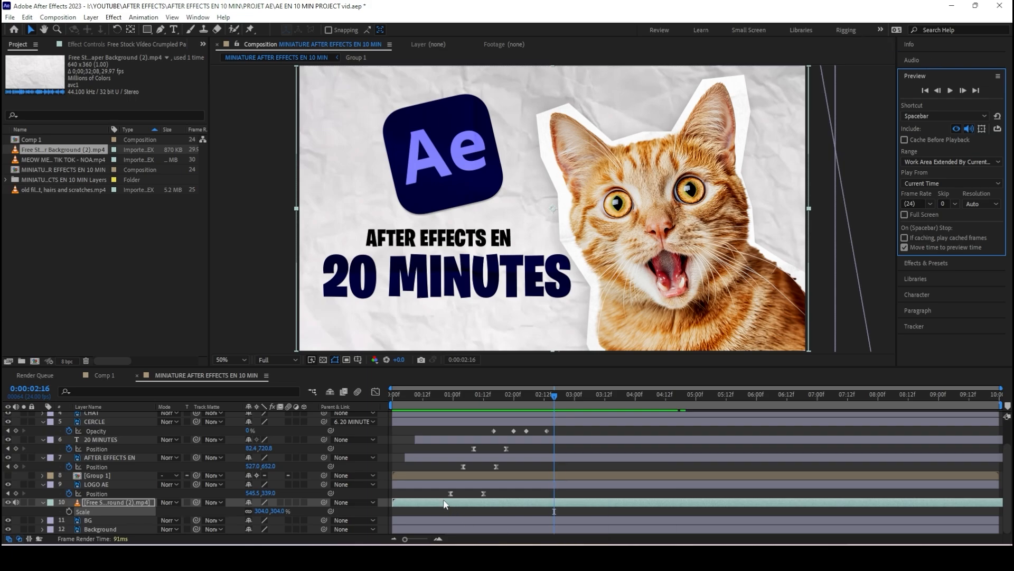
pyautogui.hotkey('ctrl', 's')
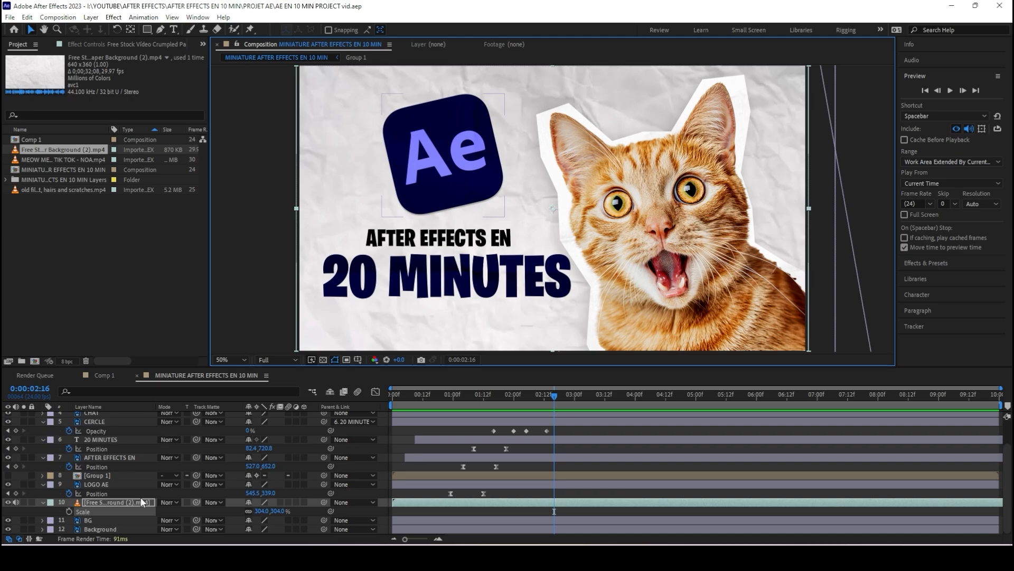
# Set the crumpled paper video layer's blending mode to Multiply and preview the result from the start
pyautogui.click(168, 502)
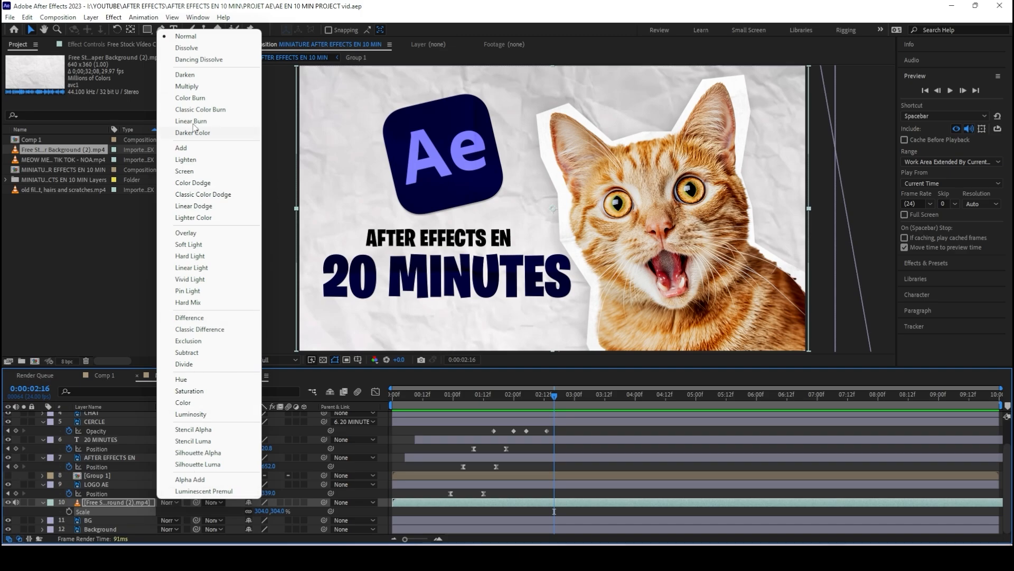
pyautogui.click(207, 86)
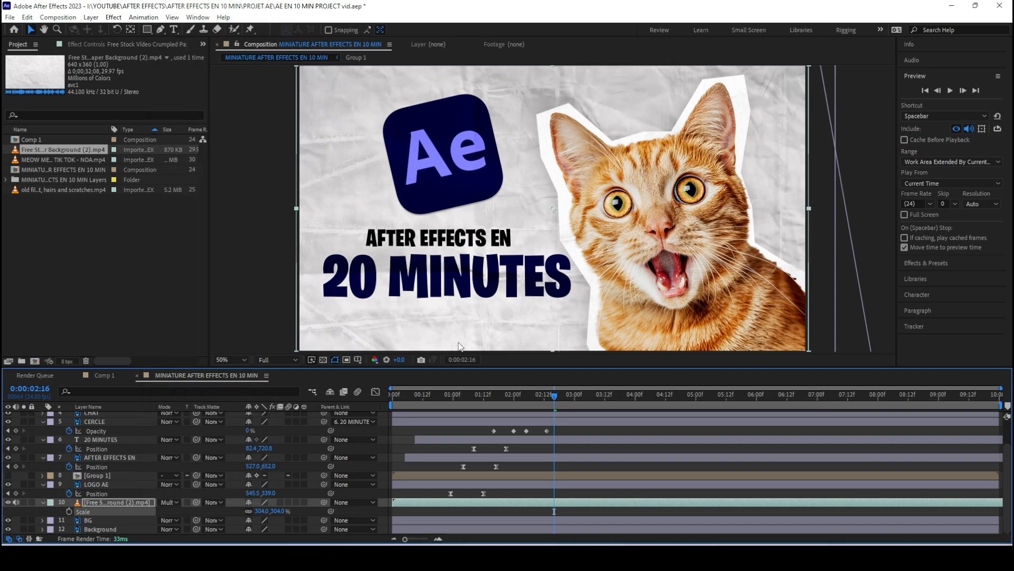
pyautogui.click(950, 91)
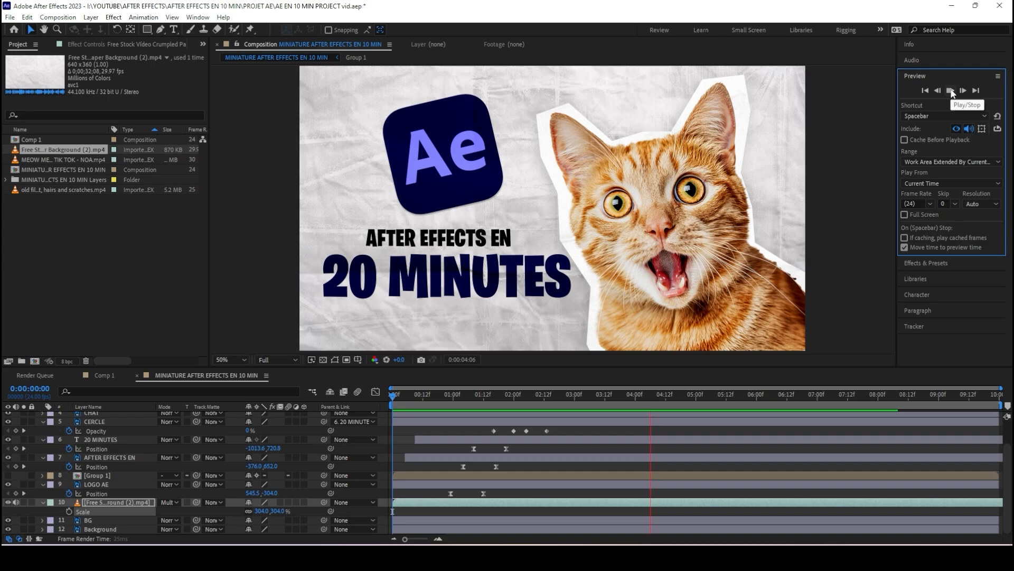
pyautogui.click(955, 89)
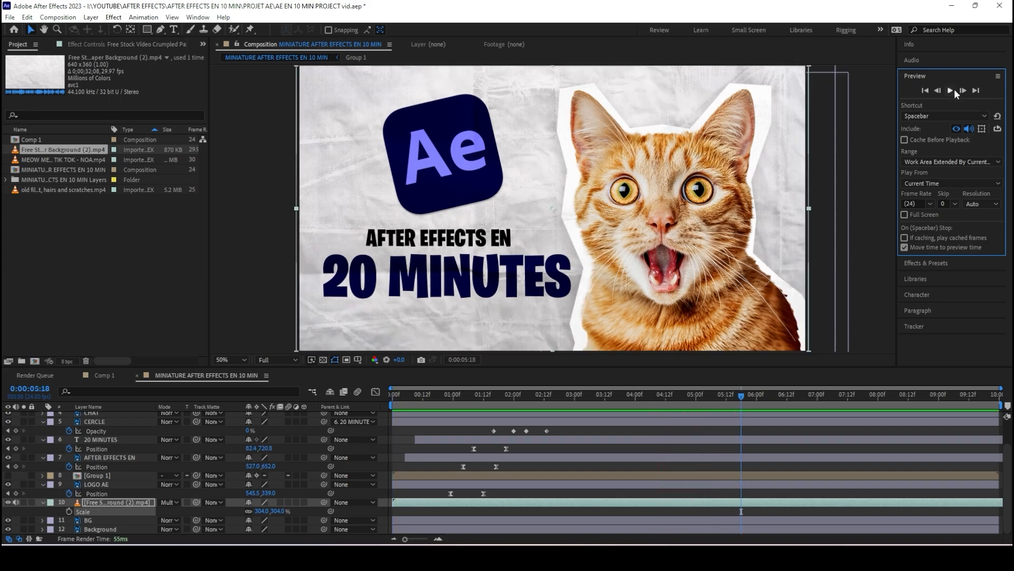
pyautogui.click(387, 433)
pyautogui.scroll(2, 387, 433)
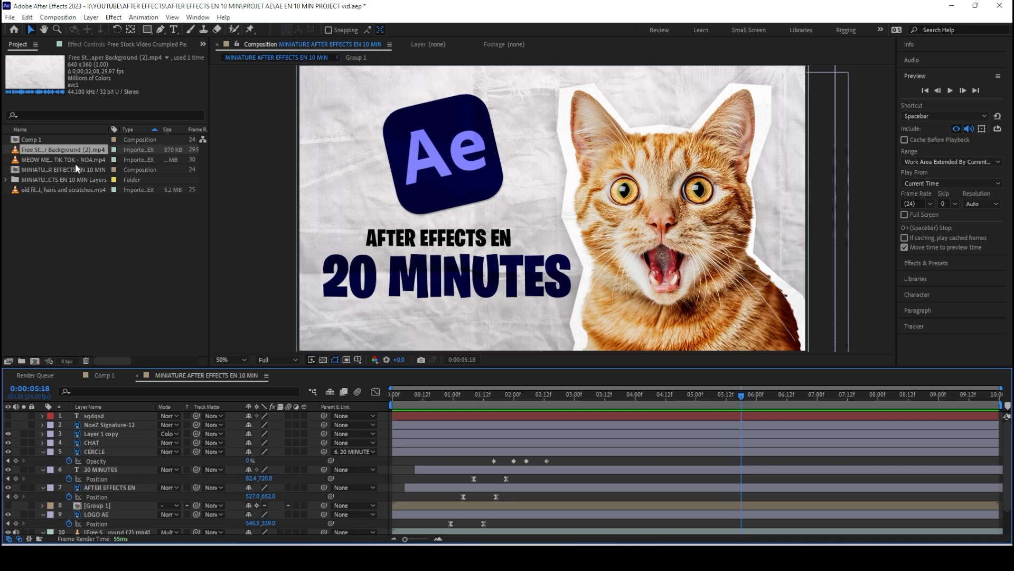
# Add the old film grain, dust and scratches video to the composition directly below the sqdqsd text layer
pyautogui.click(68, 189)
pyautogui.click(146, 417)
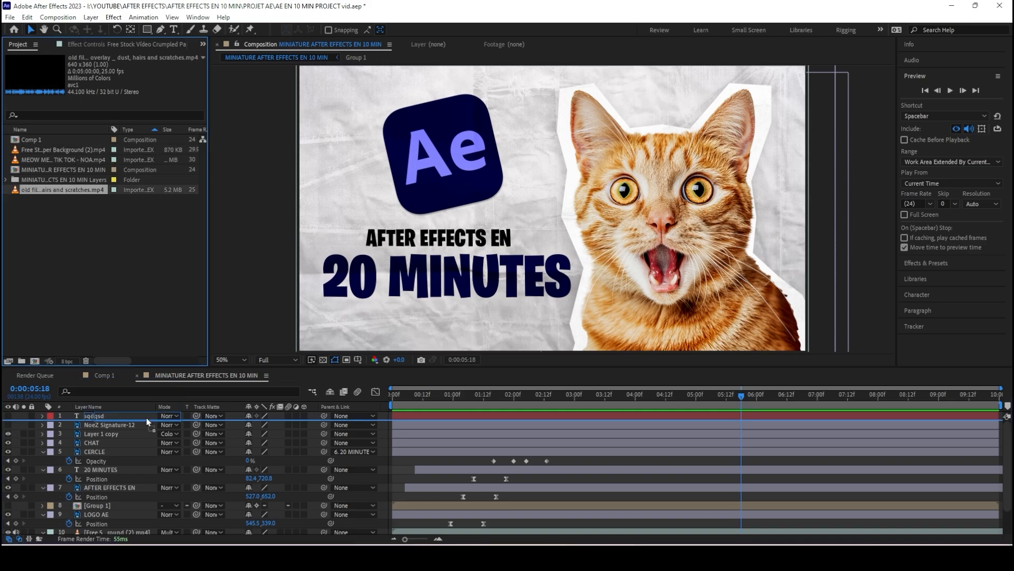
pyautogui.hotkey('ctrl', '/')
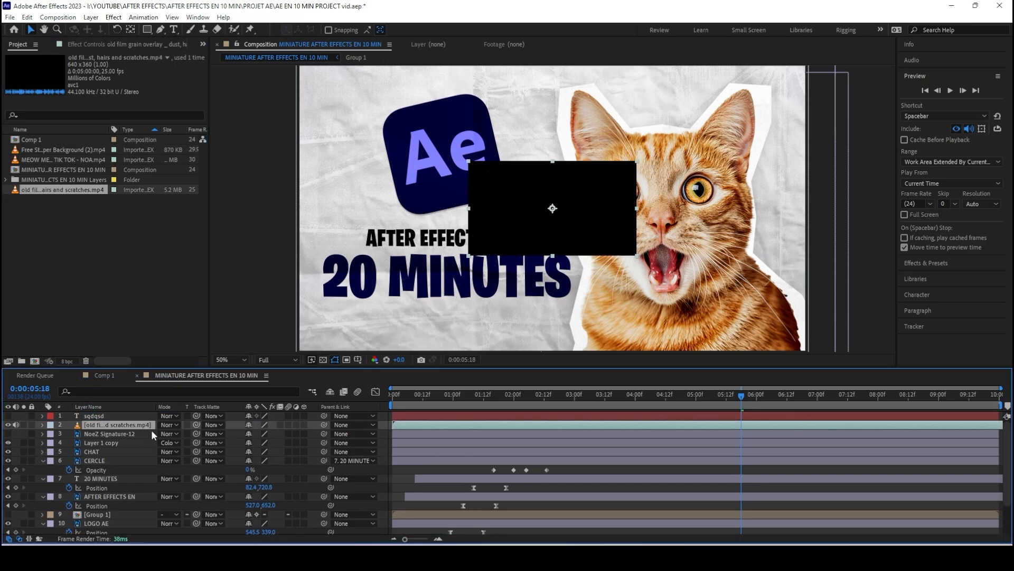
# Scale the film grain video layer to 308% so it fills the frame, and preview it from the start
pyautogui.press('s')
pyautogui.moveTo(262, 433); pyautogui.dragTo(366, 428)
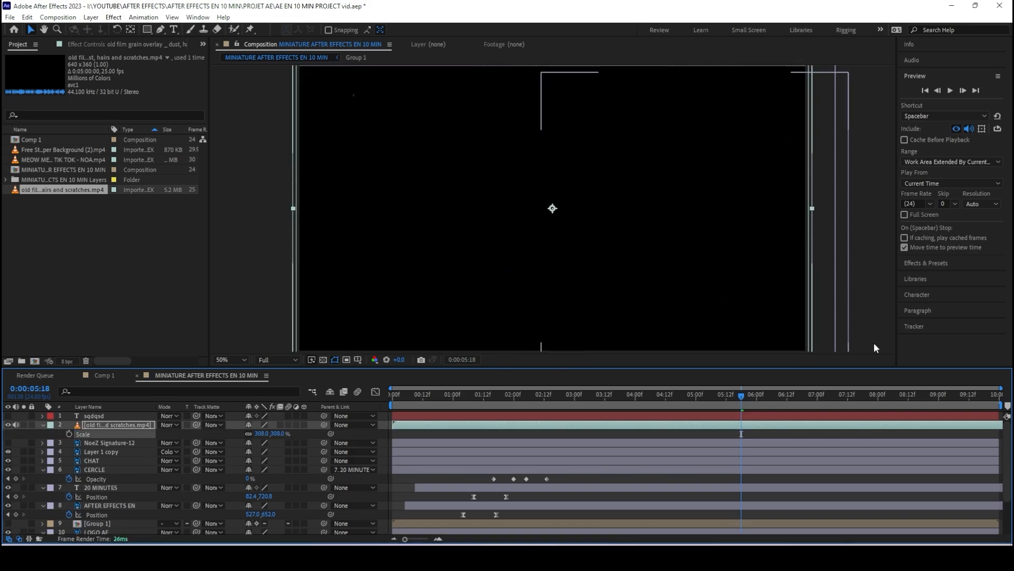
pyautogui.click(950, 92)
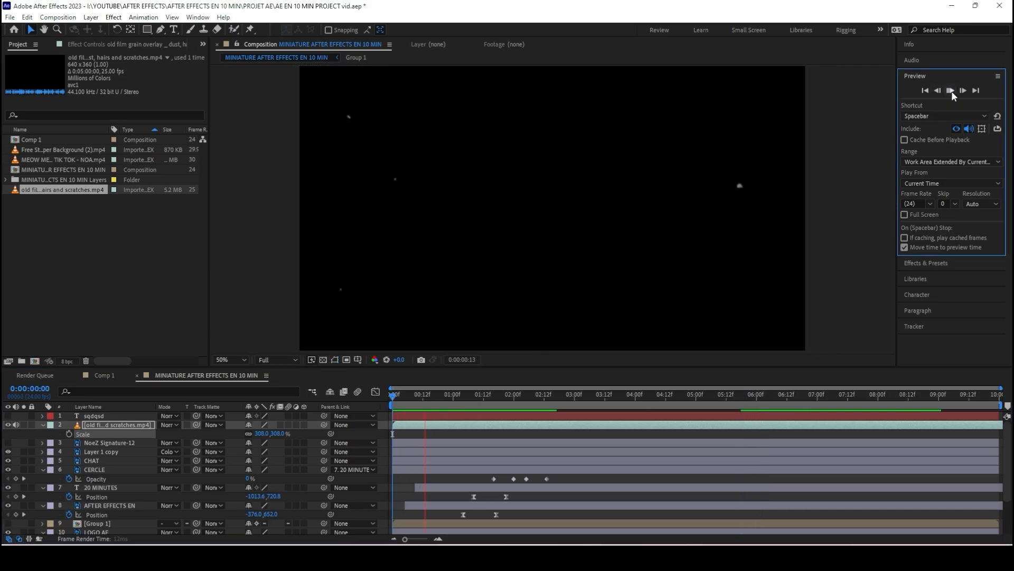
pyautogui.click(951, 91)
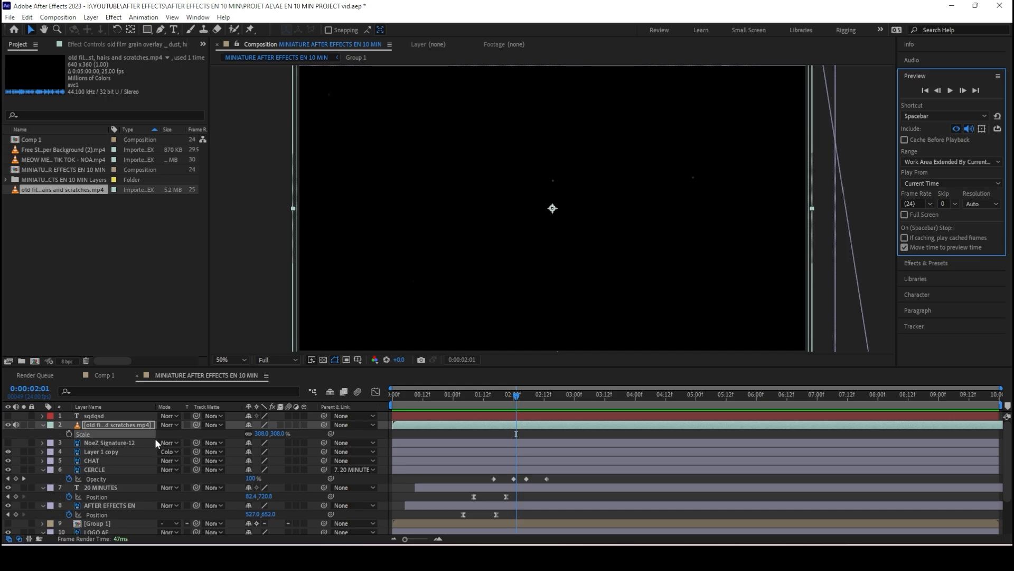
# Try the Screen blending mode on the film grain layer, settle on Add, and preview the result from the start
pyautogui.click(164, 424)
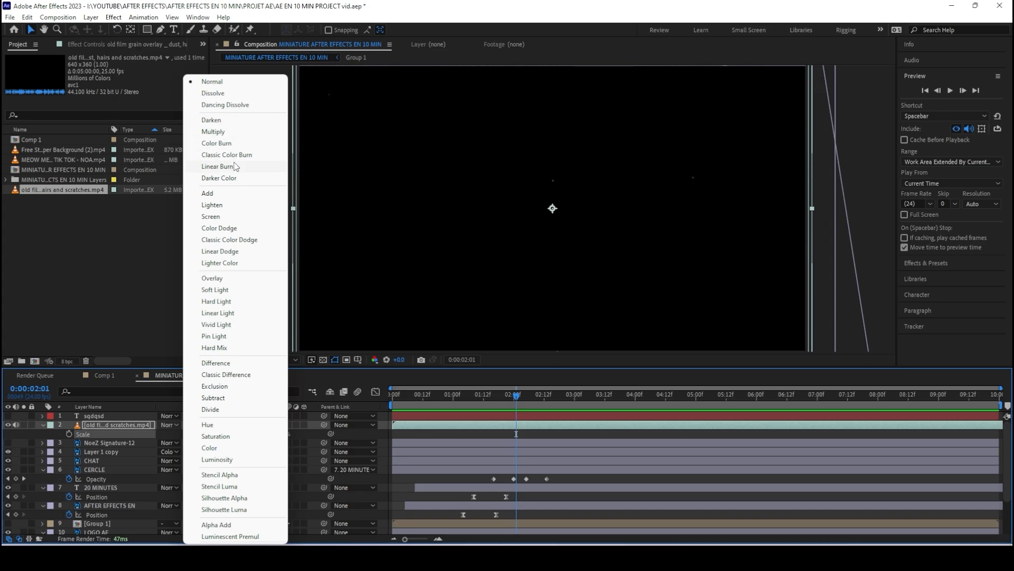
pyautogui.click(232, 216)
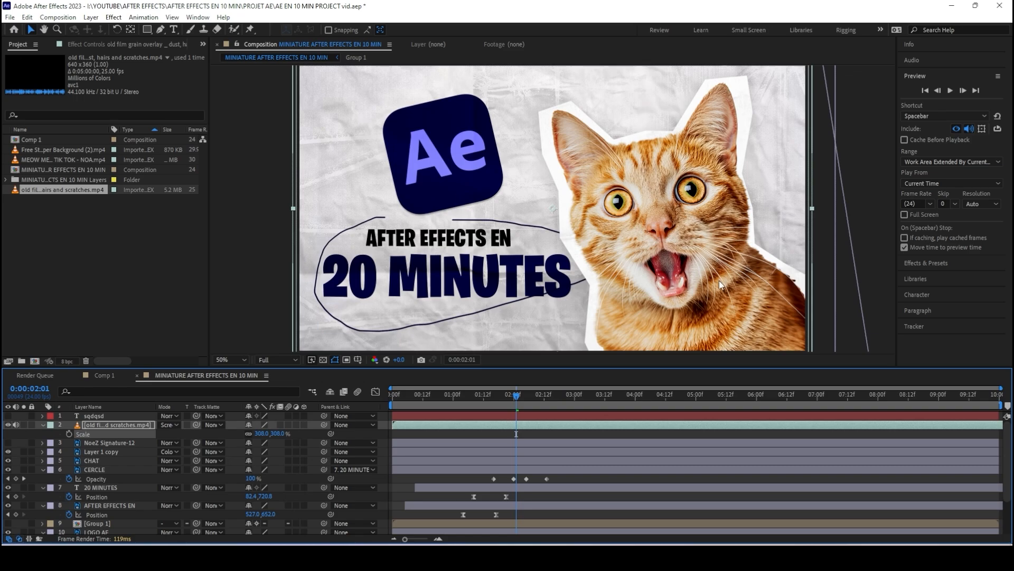
pyautogui.click(951, 91)
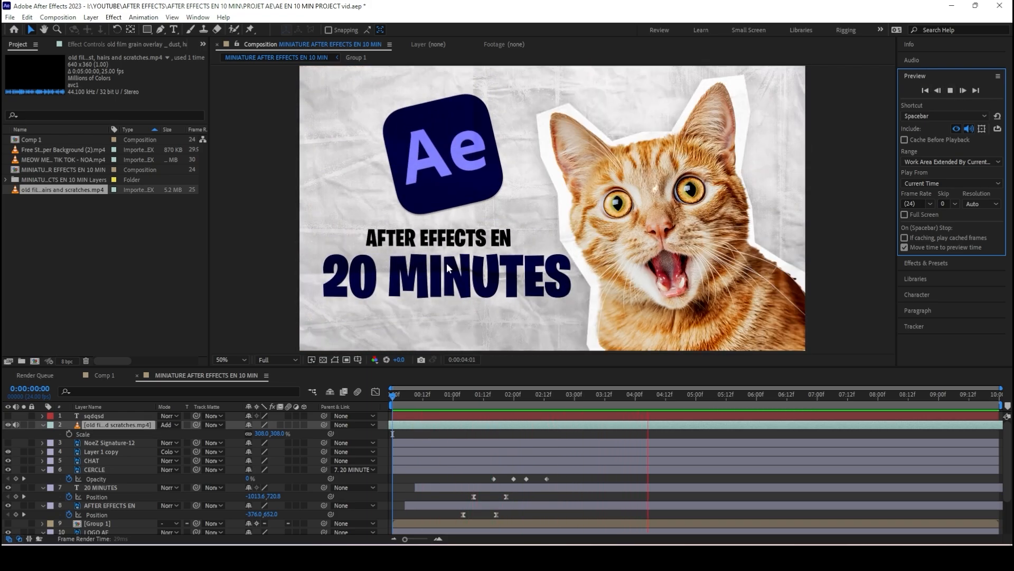
pyautogui.click(949, 92)
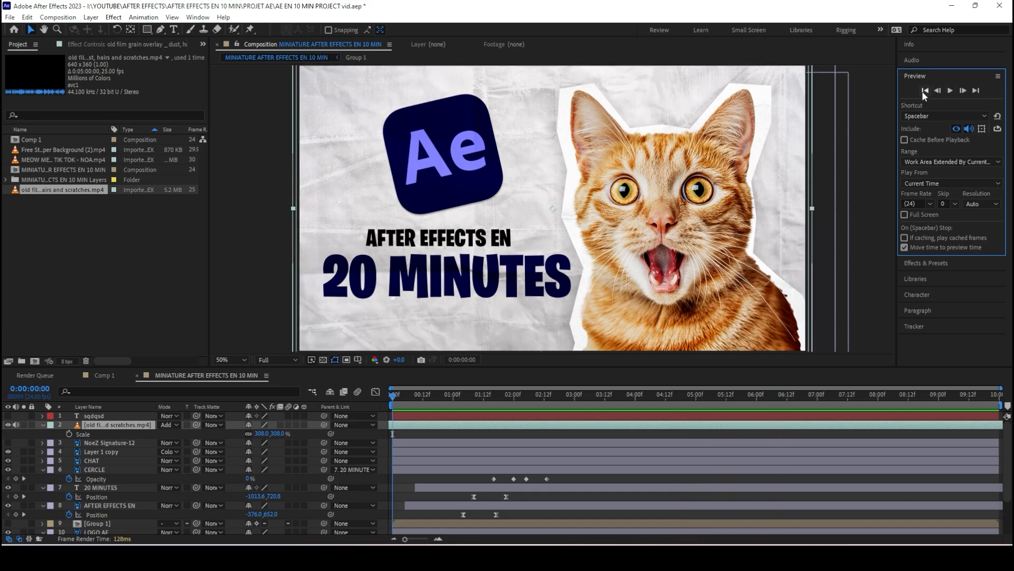
pyautogui.click(924, 91)
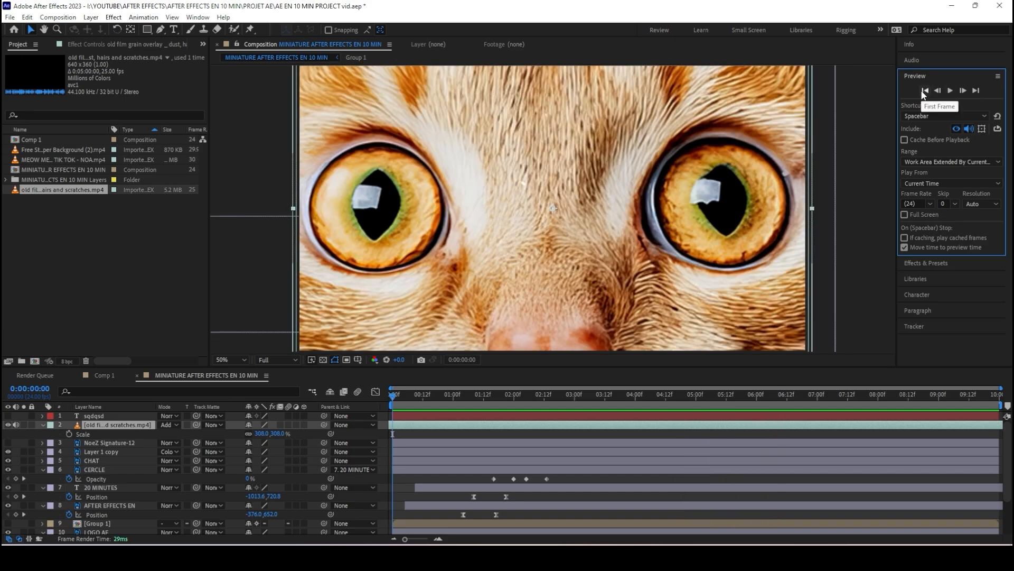
# Apply the Decode Character preset from the Animate In text presets to the 20 MINUTES layer at 0:00:02:11
pyautogui.moveTo(423, 394); pyautogui.dragTo(542, 414)
pyautogui.click(105, 487)
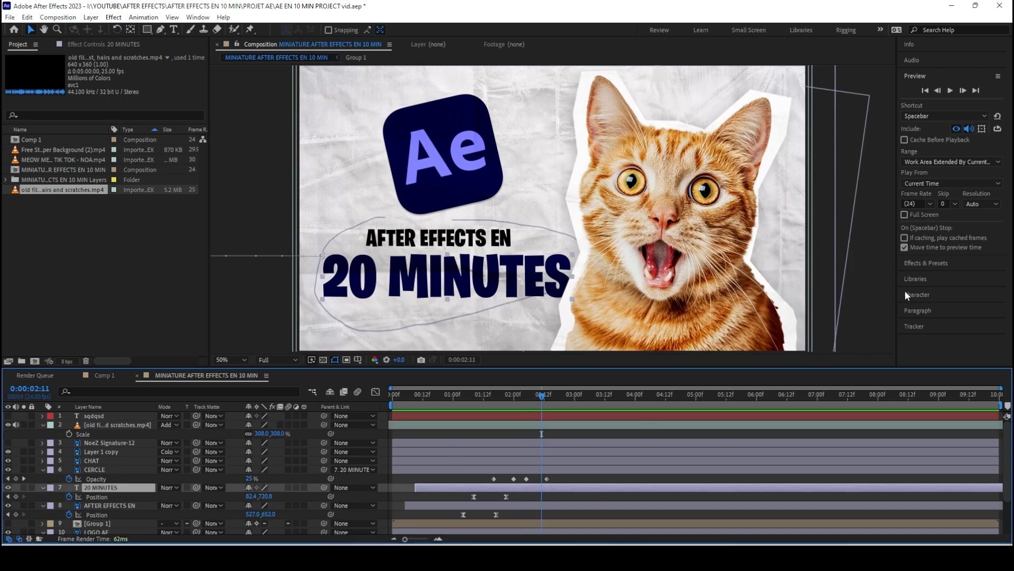
pyautogui.click(961, 262)
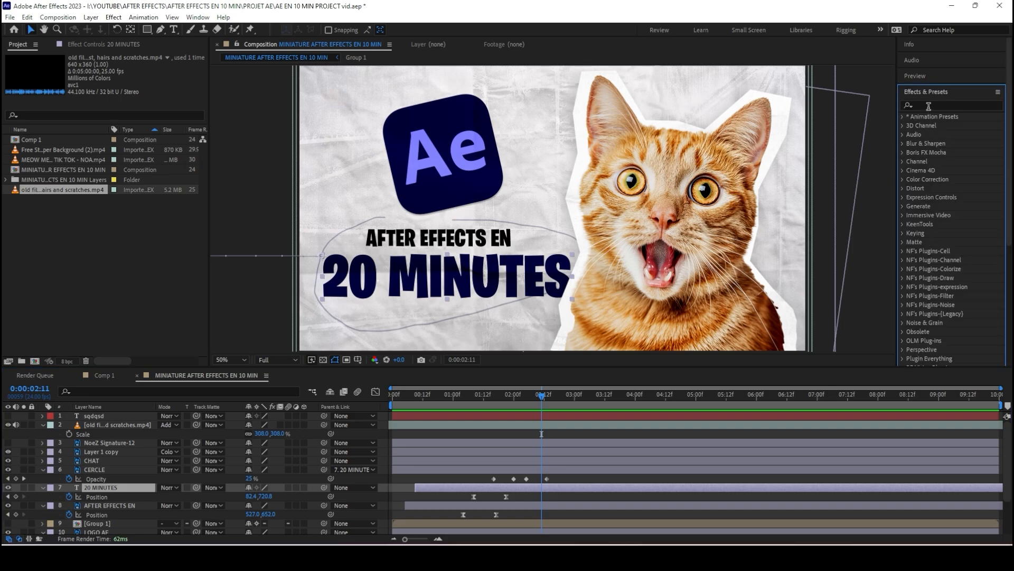
pyautogui.scroll(-5, 924, 201)
pyautogui.scroll(5, 922, 176)
pyautogui.click(902, 116)
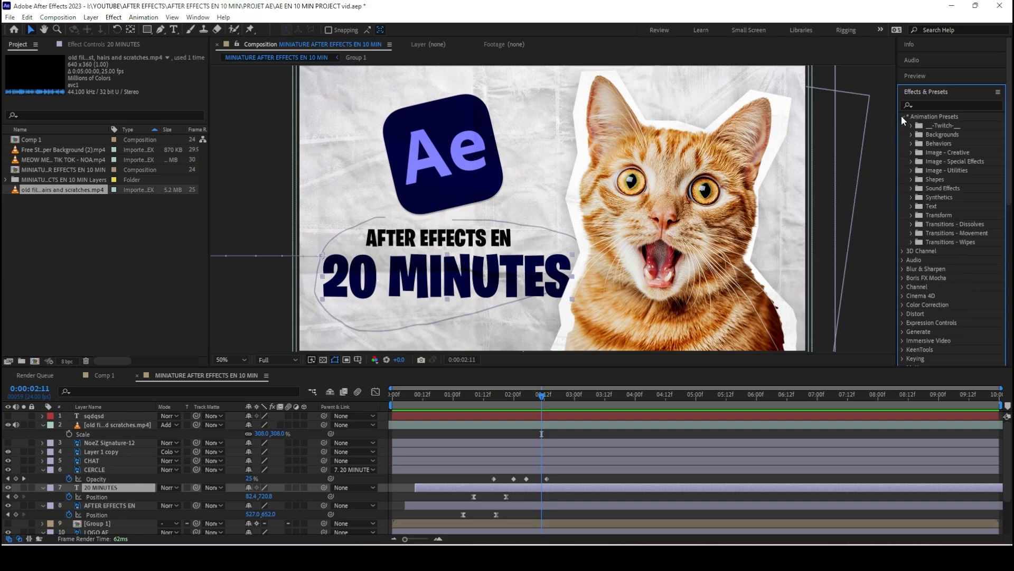
pyautogui.click(911, 206)
pyautogui.scroll(-1, 934, 252)
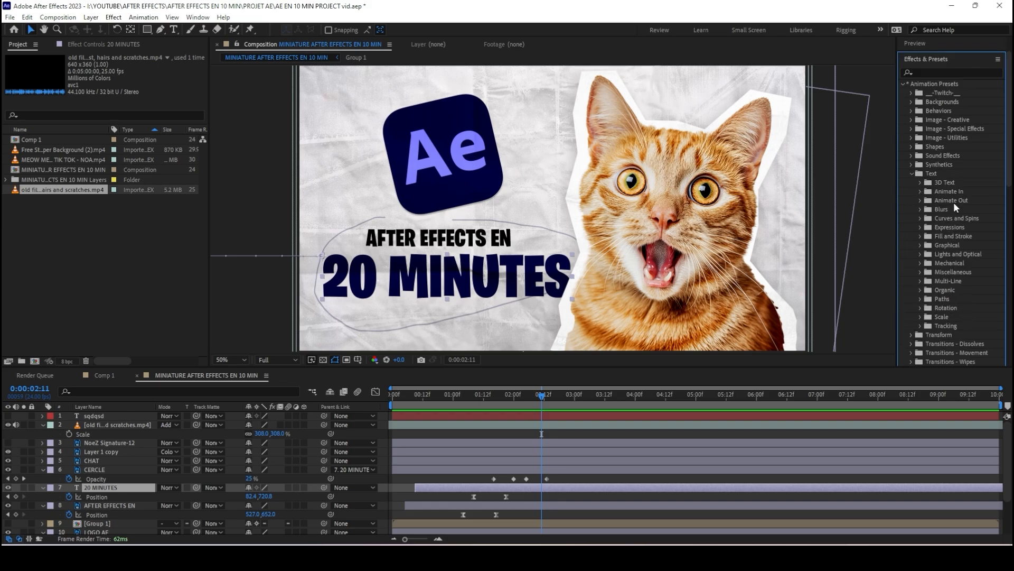
pyautogui.click(920, 191)
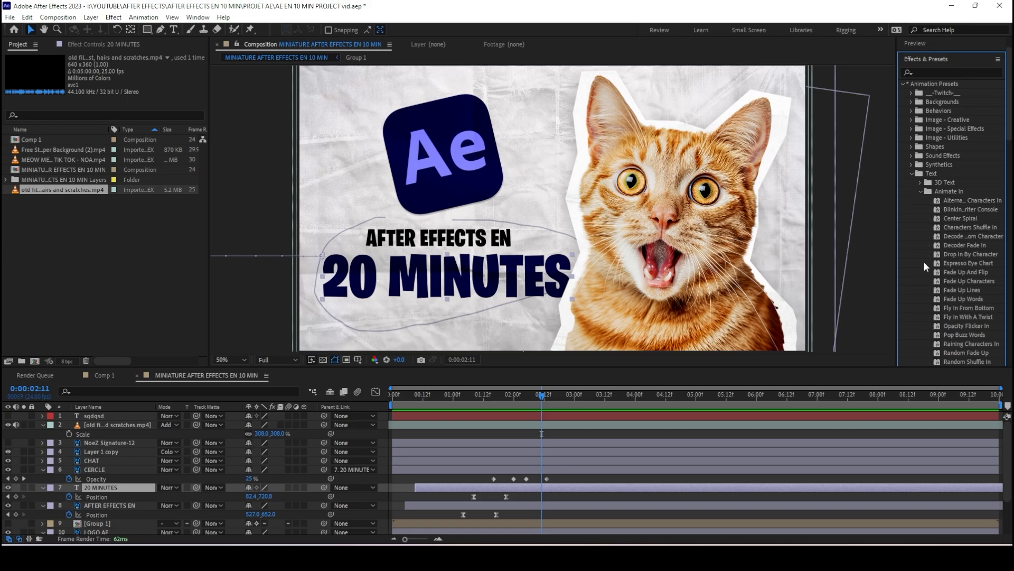
pyautogui.doubleClick(960, 236)
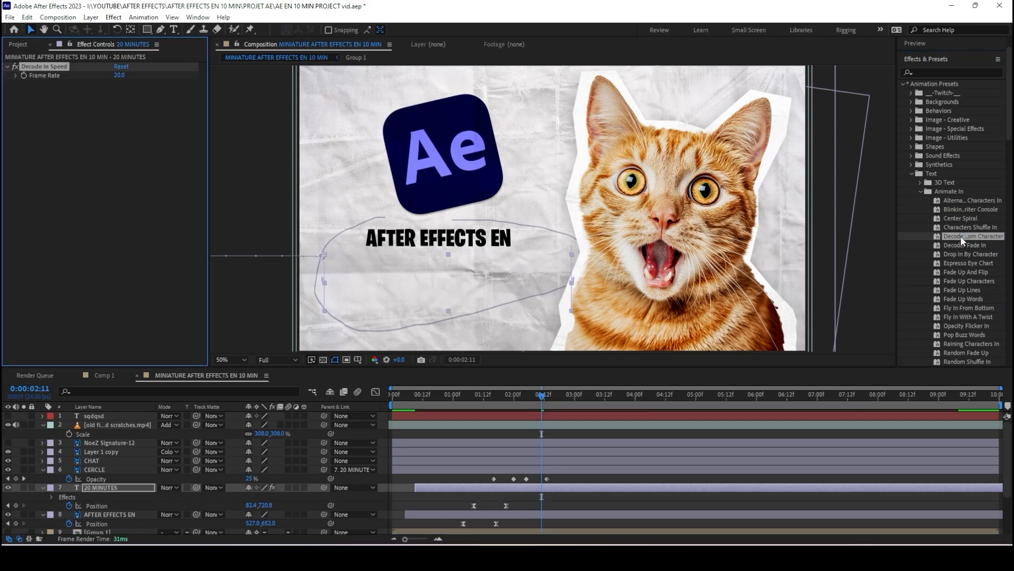
# Show the 20 MINUTES layer's keyframes and scrub to 0:00:04:02 to check the decode animation
pyautogui.click(539, 489)
pyautogui.press('u')
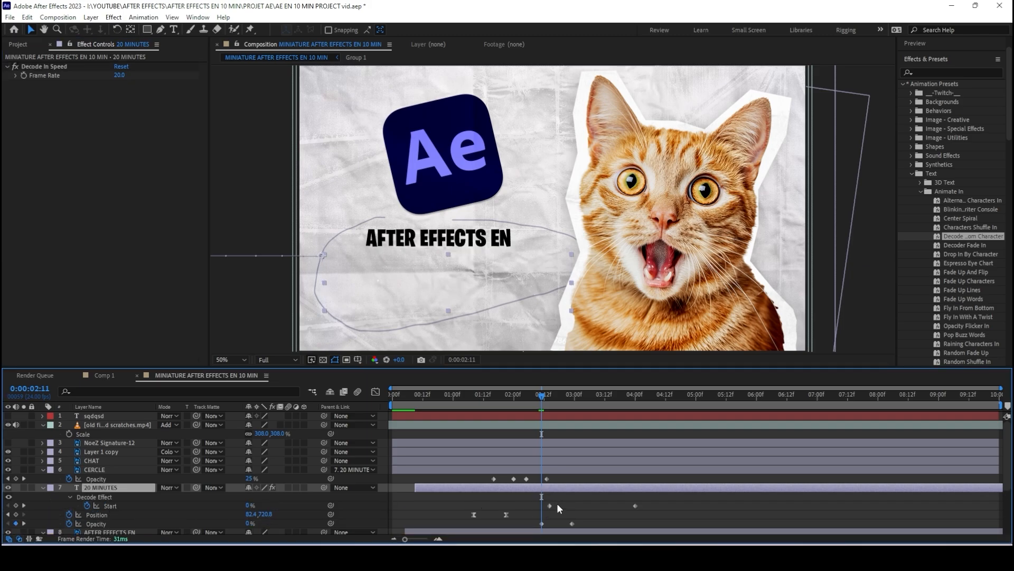
pyautogui.moveTo(543, 401); pyautogui.dragTo(640, 425)
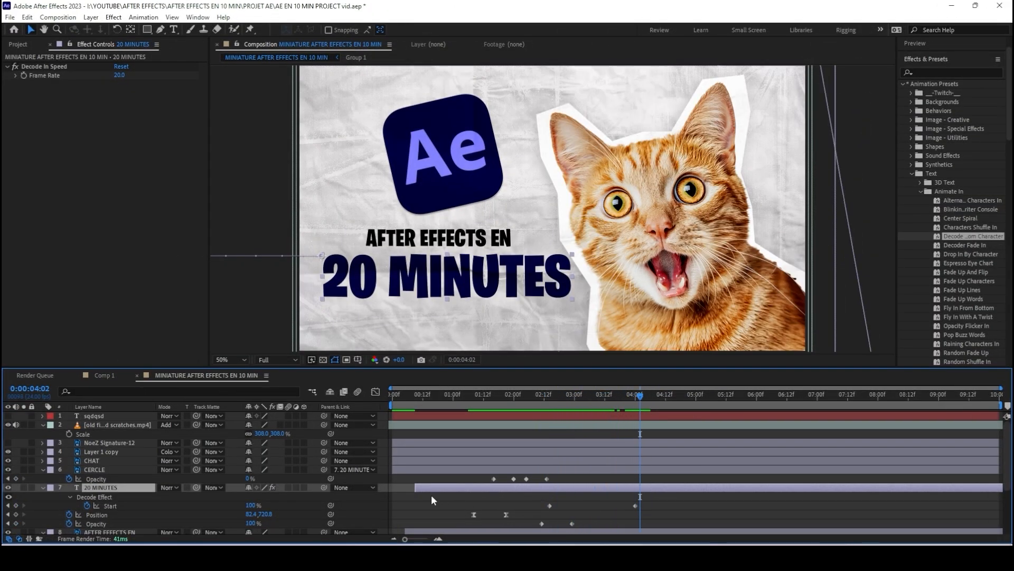
# Shift the Decode Effect Start keyframes earlier, to about 0:00:00:08 and 0:00:02:15, and preview the text animation
pyautogui.moveTo(666, 501); pyautogui.dragTo(467, 509)
pyautogui.moveTo(446, 396)
pyautogui.mouseDown()
pyautogui.moveTo(421, 400)
pyautogui.moveTo(430, 403)
pyautogui.mouseUp()
pyautogui.click(474, 505)
pyautogui.moveTo(466, 505); pyautogui.dragTo(414, 507)
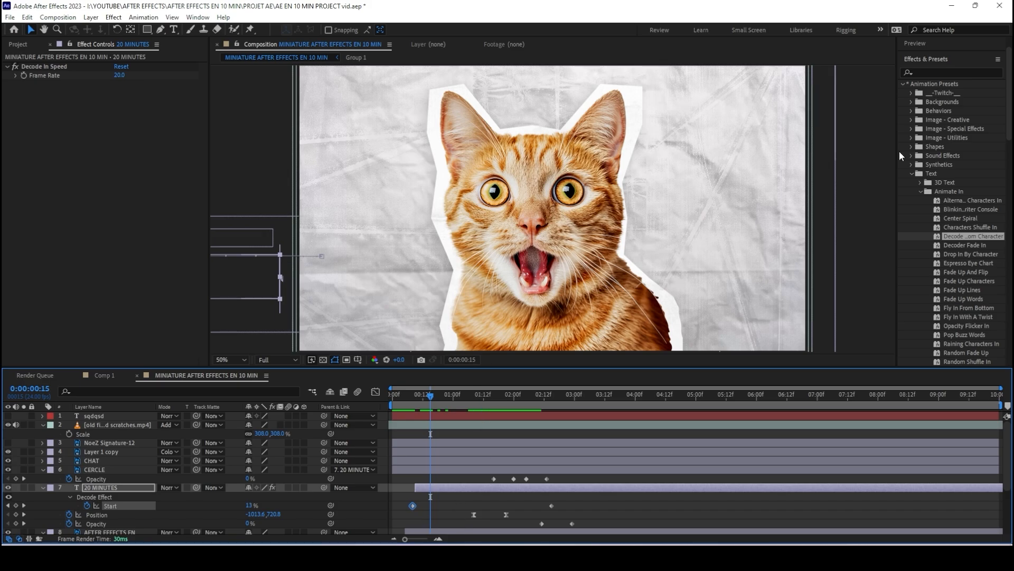
pyautogui.moveTo(551, 505)
pyautogui.mouseDown()
pyautogui.moveTo(521, 505)
pyautogui.moveTo(557, 506)
pyautogui.mouseUp()
pyautogui.click(922, 46)
pyautogui.click(951, 91)
pyautogui.click(951, 91)
# Retime the Decode Effect Start keyframes to about 0:00:01:06 and 0:00:03:00, previewing between adjustments
pyautogui.moveTo(413, 506); pyautogui.dragTo(541, 506)
pyautogui.moveTo(537, 396); pyautogui.dragTo(546, 406)
pyautogui.moveTo(542, 506); pyautogui.dragTo(576, 506)
pyautogui.click(464, 396)
pyautogui.click(951, 90)
pyautogui.click(951, 90)
pyautogui.moveTo(503, 505); pyautogui.dragTo(468, 505)
pyautogui.click(463, 397)
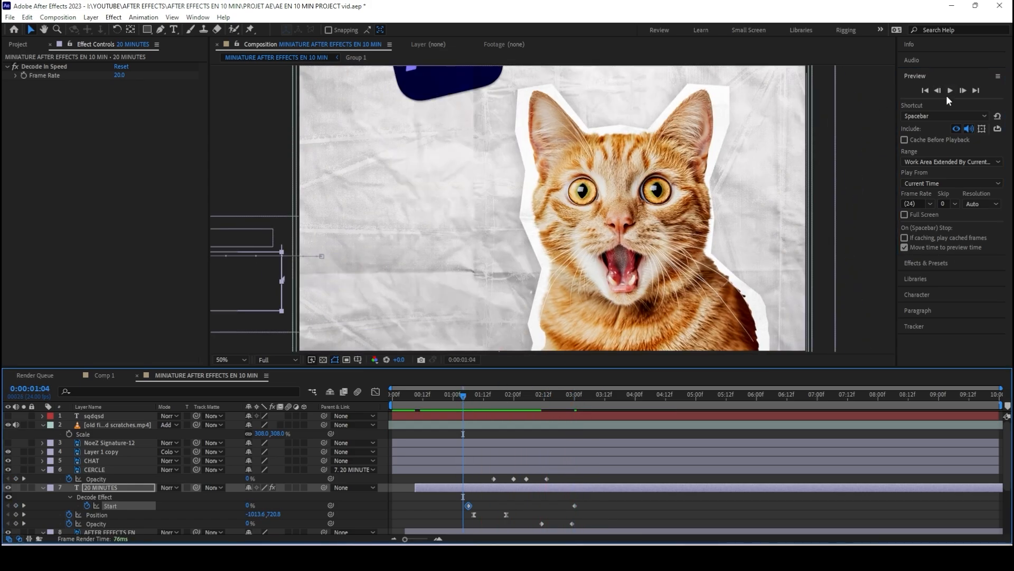
pyautogui.click(950, 90)
pyautogui.click(950, 90)
# Set the decode frame rate to 24 and align the Start and Opacity keyframes at about 0:00:01:11 and 0:00:02:03
pyautogui.click(576, 490)
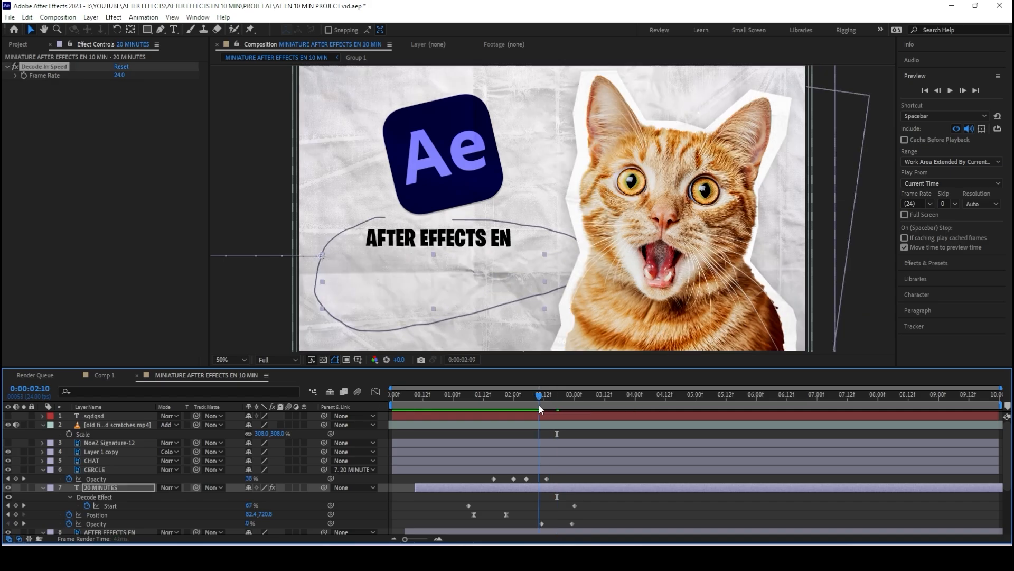
pyautogui.moveTo(518, 396); pyautogui.dragTo(572, 412)
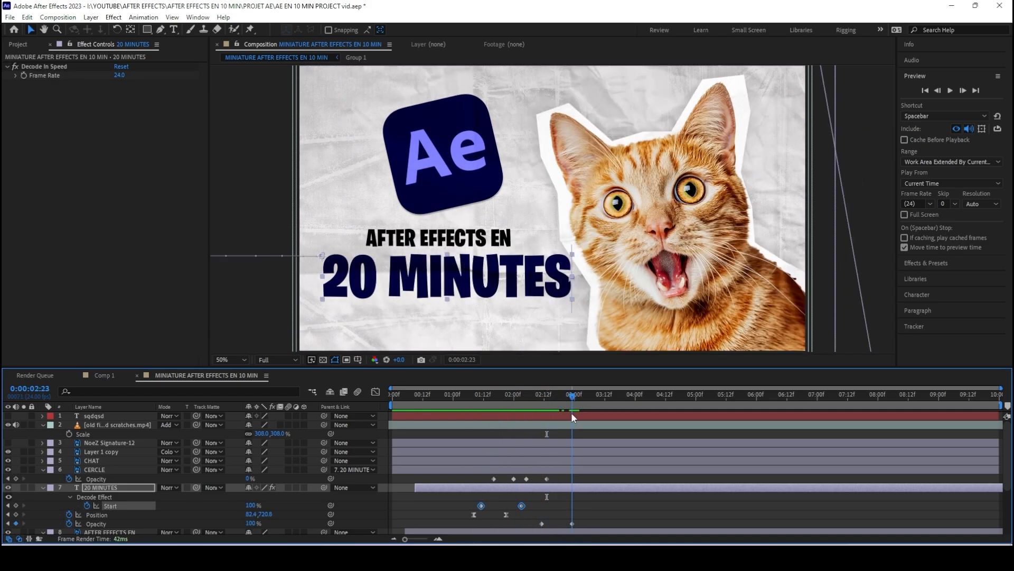
pyautogui.moveTo(541, 523); pyautogui.dragTo(481, 524)
pyautogui.moveTo(572, 524); pyautogui.dragTo(521, 523)
pyautogui.moveTo(526, 406); pyautogui.dragTo(391, 405)
pyautogui.click(950, 90)
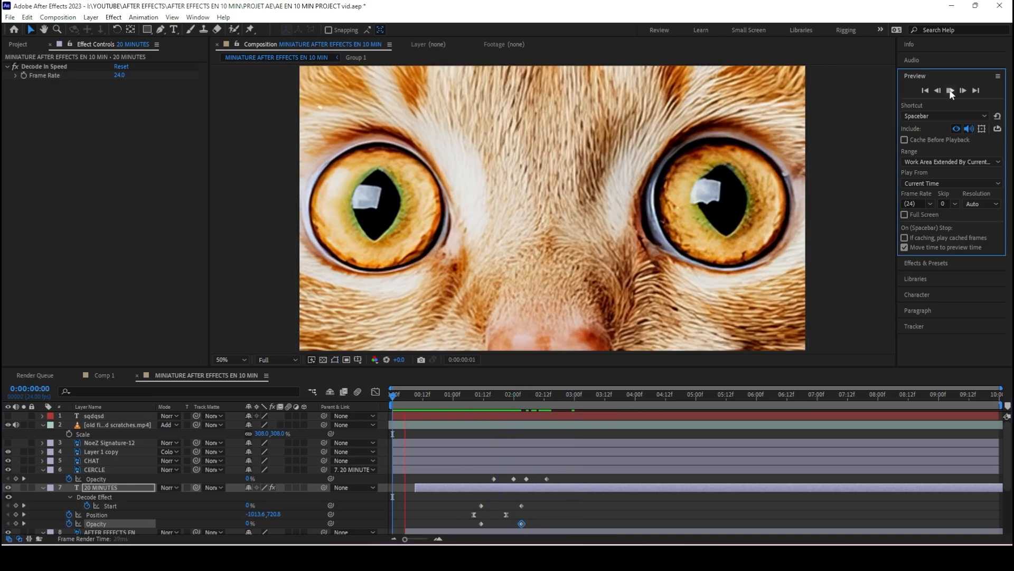
pyautogui.click(951, 90)
# Move the first Start and Opacity keyframes of 20 MINUTES to about 0:00:01:07 and preview from the start
pyautogui.moveTo(492, 499); pyautogui.dragTo(477, 528)
pyautogui.moveTo(481, 523); pyautogui.dragTo(471, 523)
pyautogui.moveTo(462, 404); pyautogui.dragTo(391, 404)
pyautogui.click(951, 90)
pyautogui.click(951, 91)
pyautogui.click(951, 90)
# Move the last Start and Opacity keyframes of 20 MINUTES to about 0:00:02:14 and preview the decode animation from the start
pyautogui.moveTo(532, 499); pyautogui.dragTo(515, 527)
pyautogui.moveTo(522, 505); pyautogui.dragTo(550, 505)
pyautogui.click(952, 90)
pyautogui.click(951, 90)
pyautogui.click(962, 90)
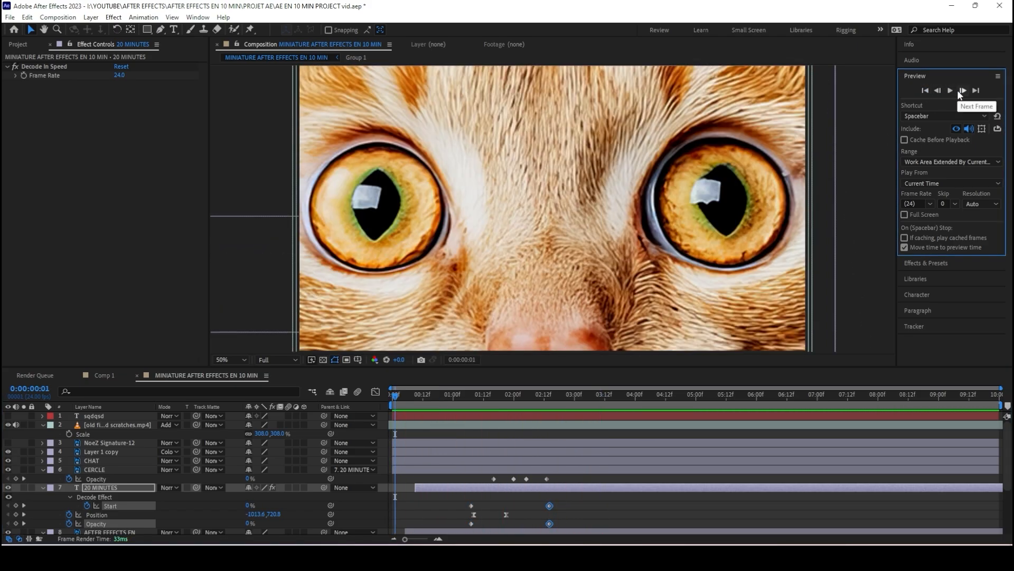
pyautogui.click(952, 92)
pyautogui.click(951, 91)
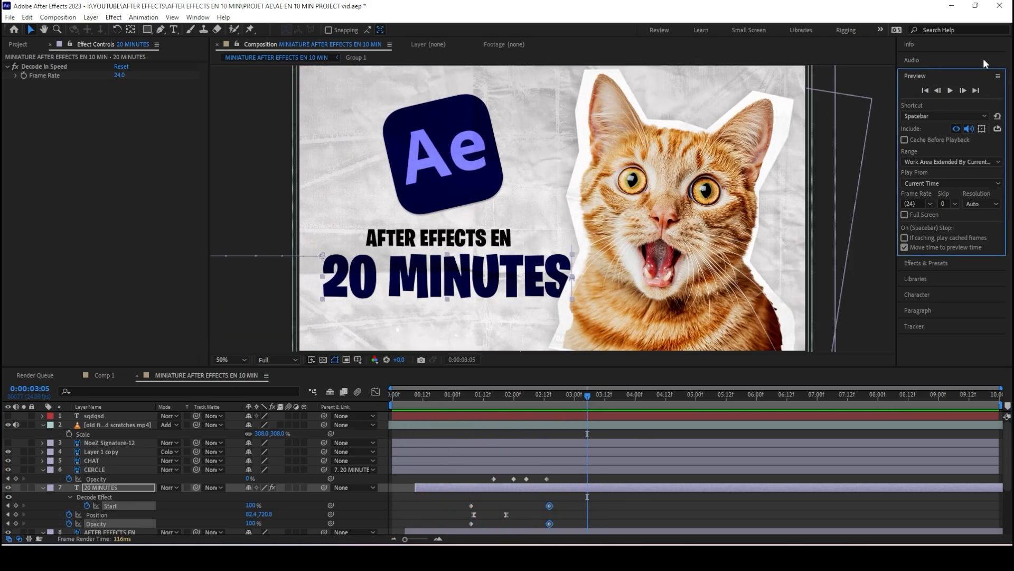
pyautogui.click(926, 90)
pyautogui.click(951, 90)
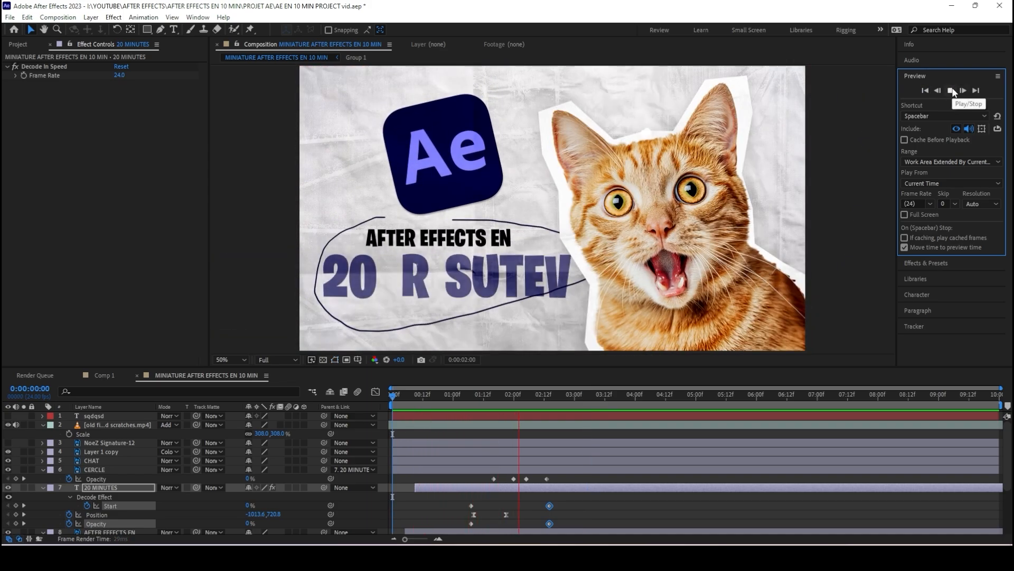
pyautogui.press('space')
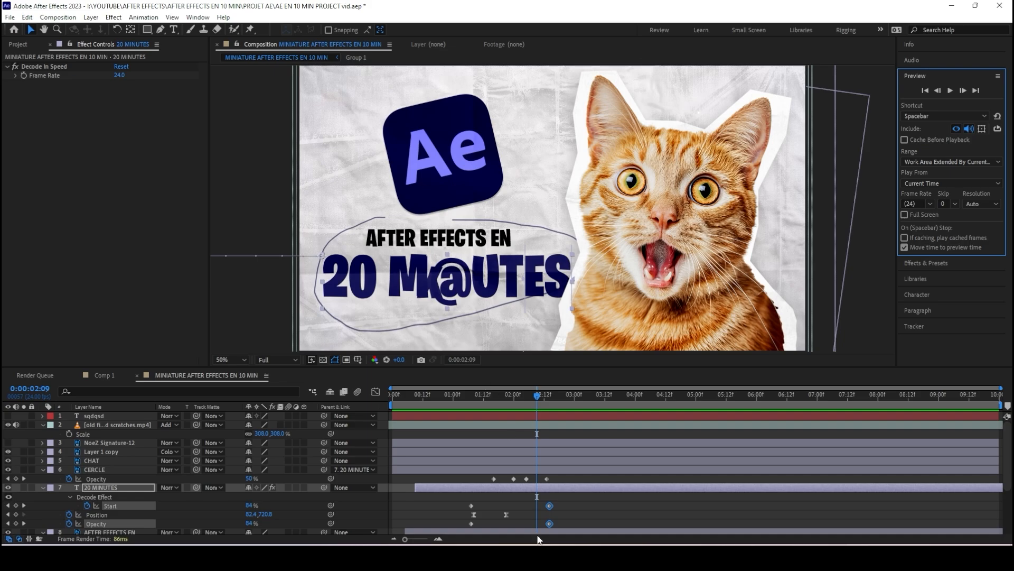
pyautogui.click(566, 470)
pyautogui.click(935, 262)
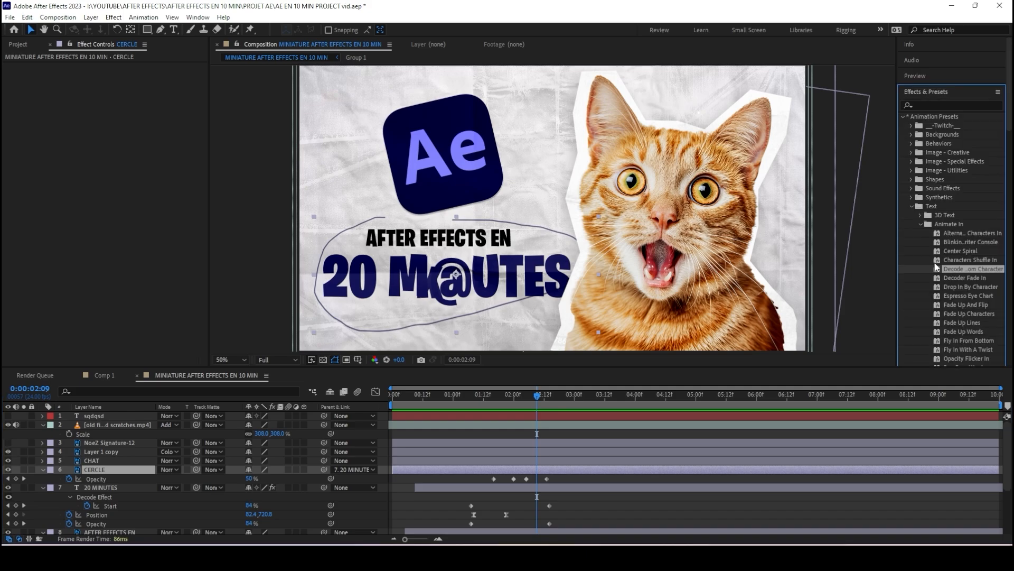
pyautogui.click(113, 18)
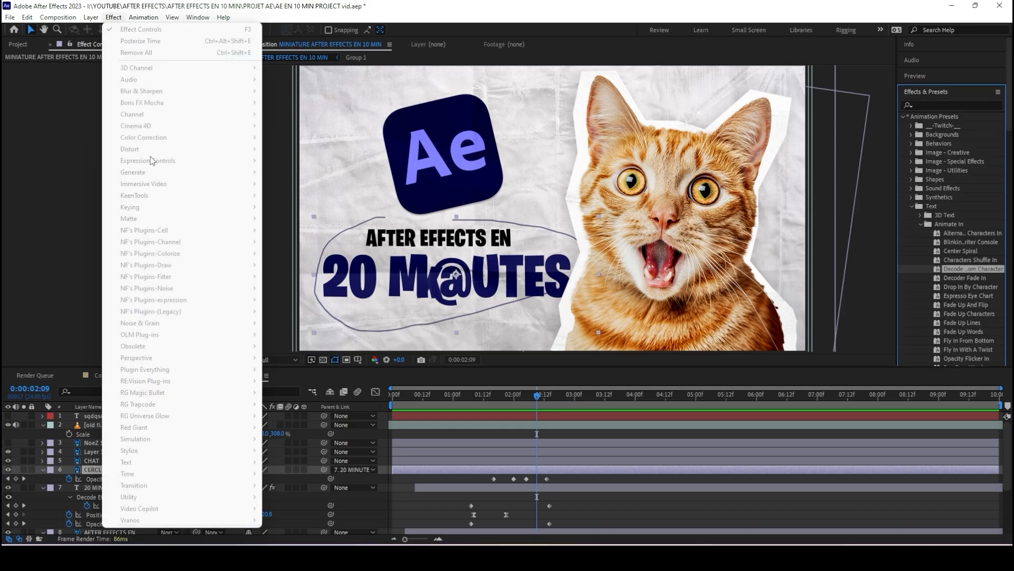
pyautogui.click(560, 460)
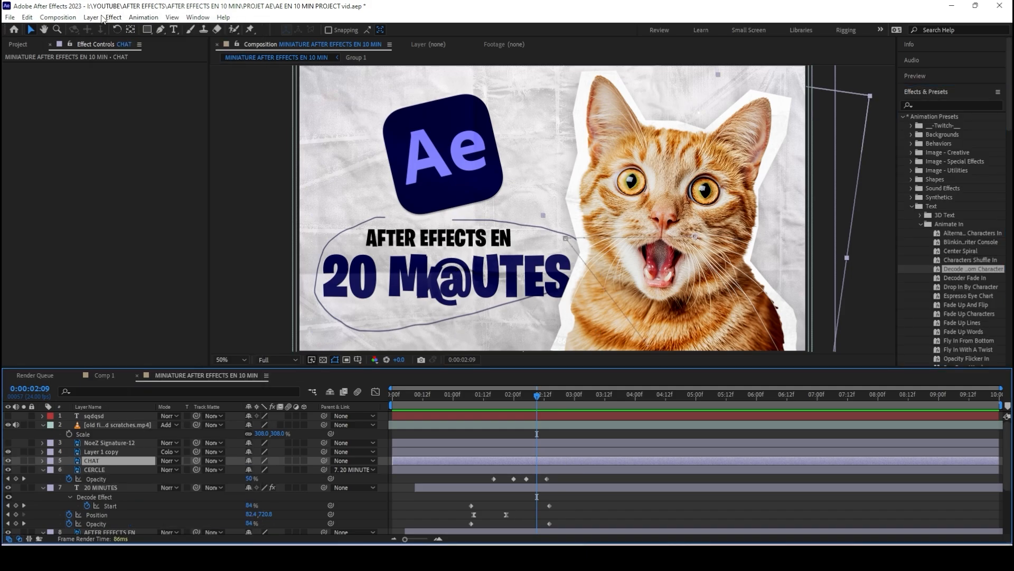
pyautogui.click(118, 16)
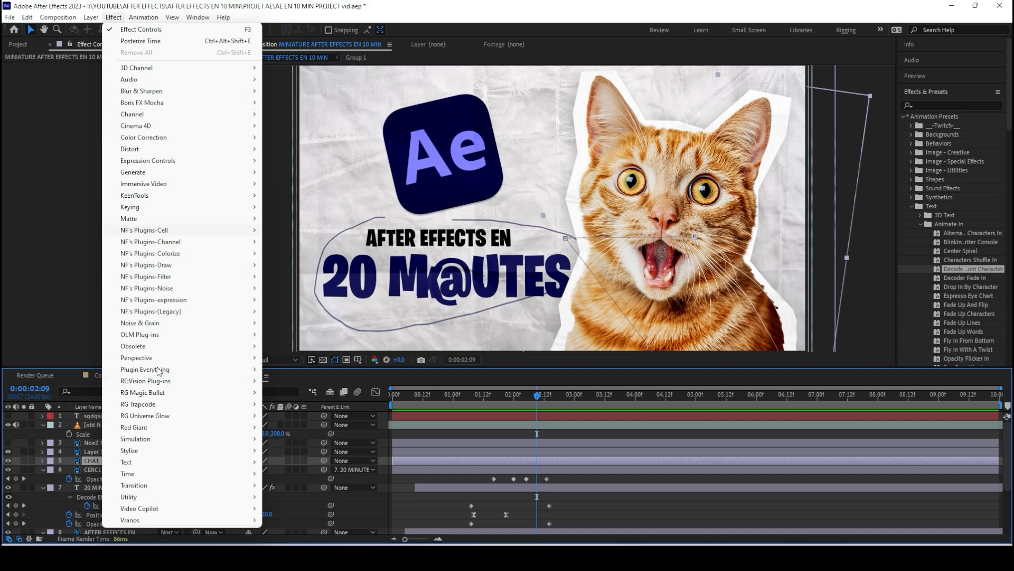
pyautogui.click(388, 506)
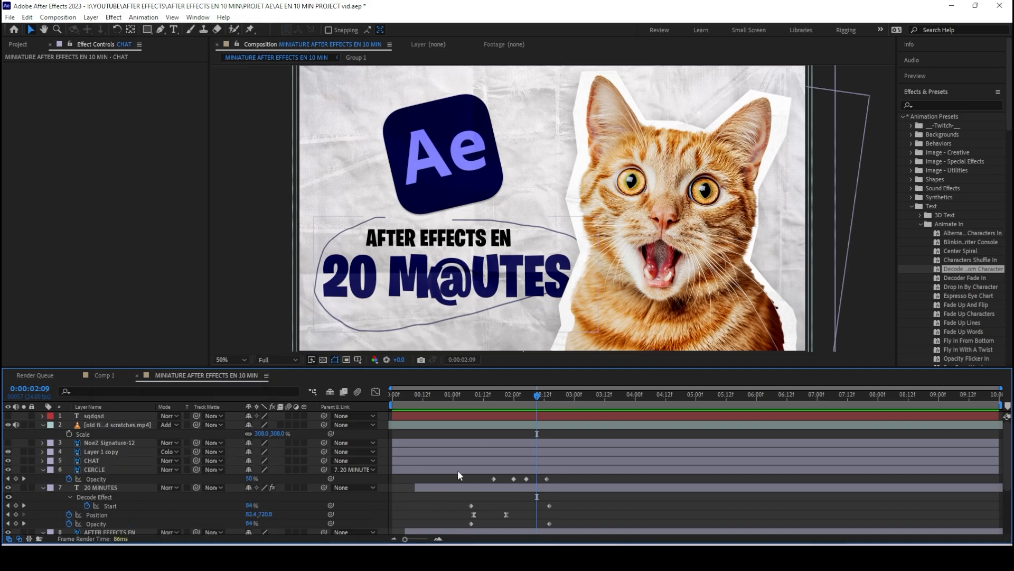
pyautogui.click(513, 487)
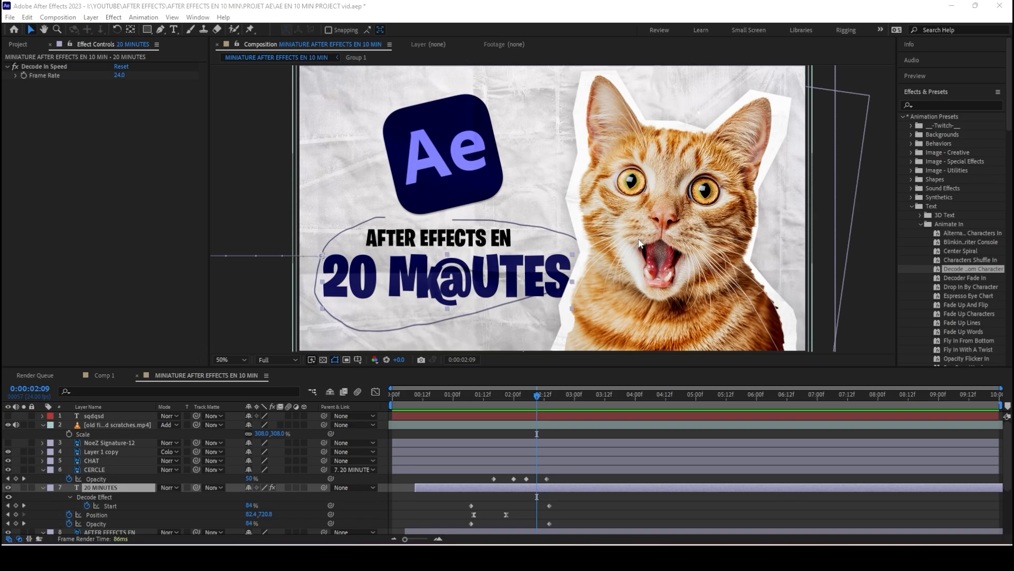
# Add a new adjustment layer at the top of the thumbnail composition's layer stack and keep it selected
pyautogui.click(379, 495)
pyautogui.rightClick(381, 478)
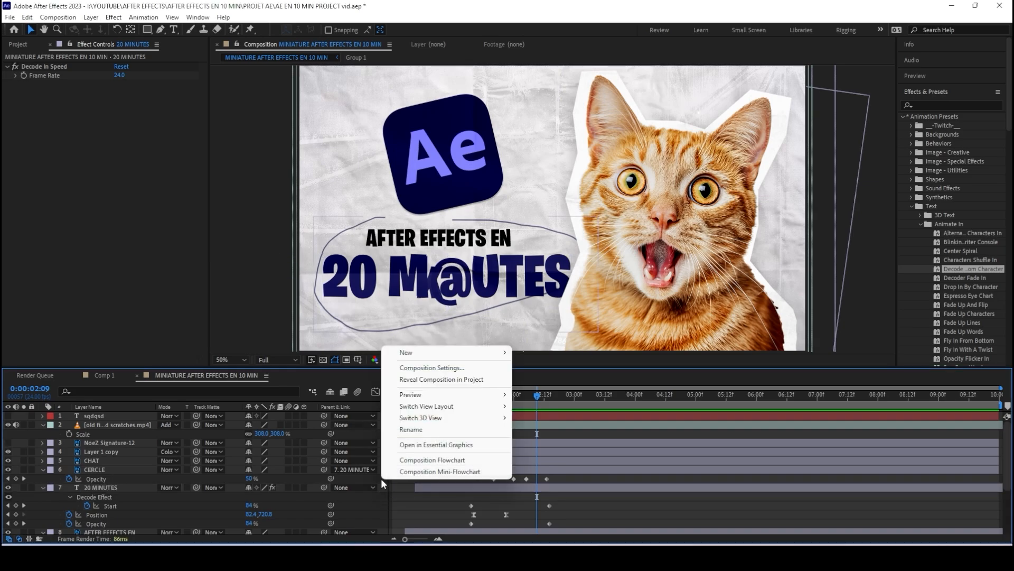
pyautogui.moveTo(434, 359)
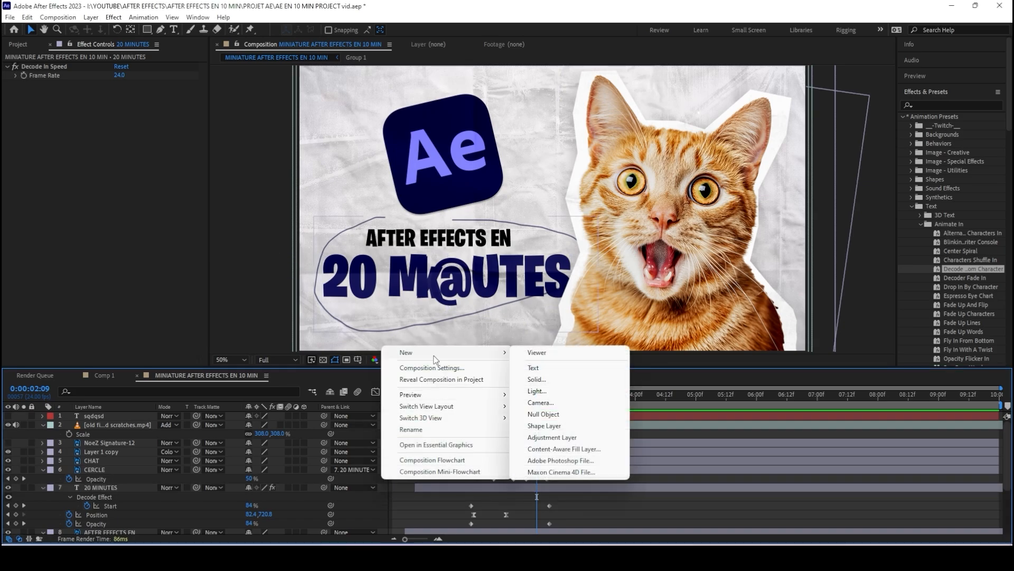
pyautogui.click(575, 438)
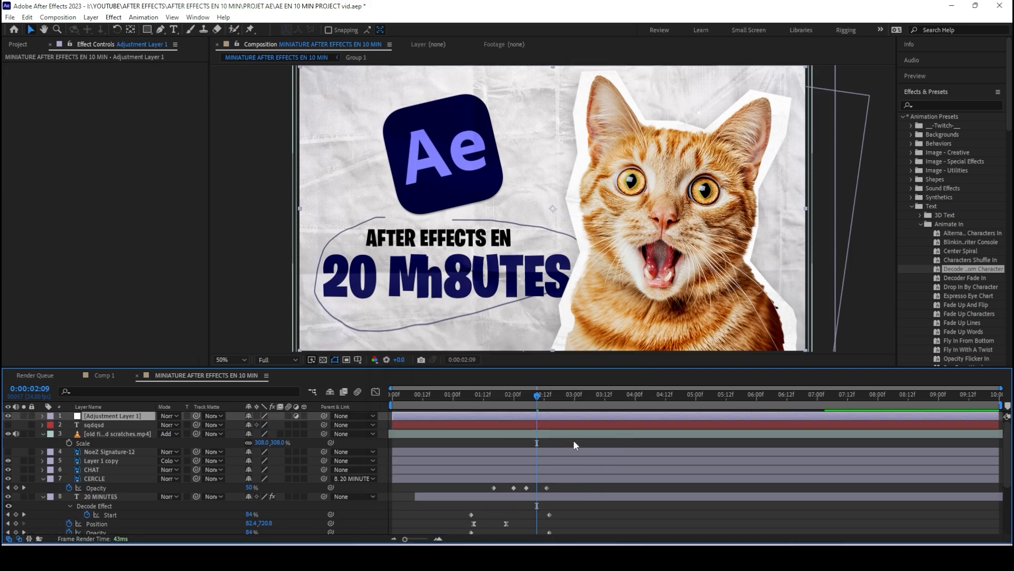
pyautogui.rightClick(378, 487)
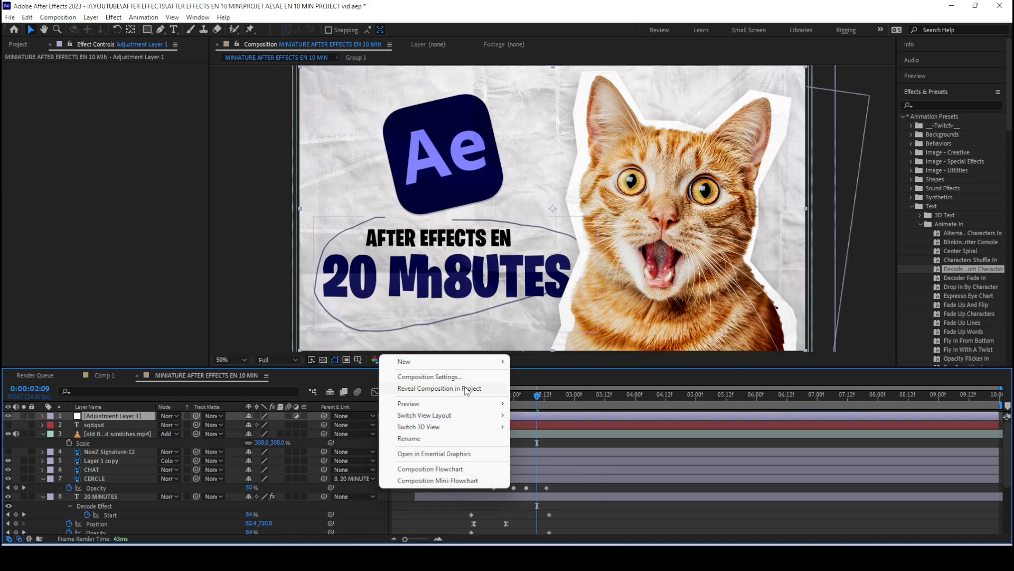
pyautogui.moveTo(466, 364)
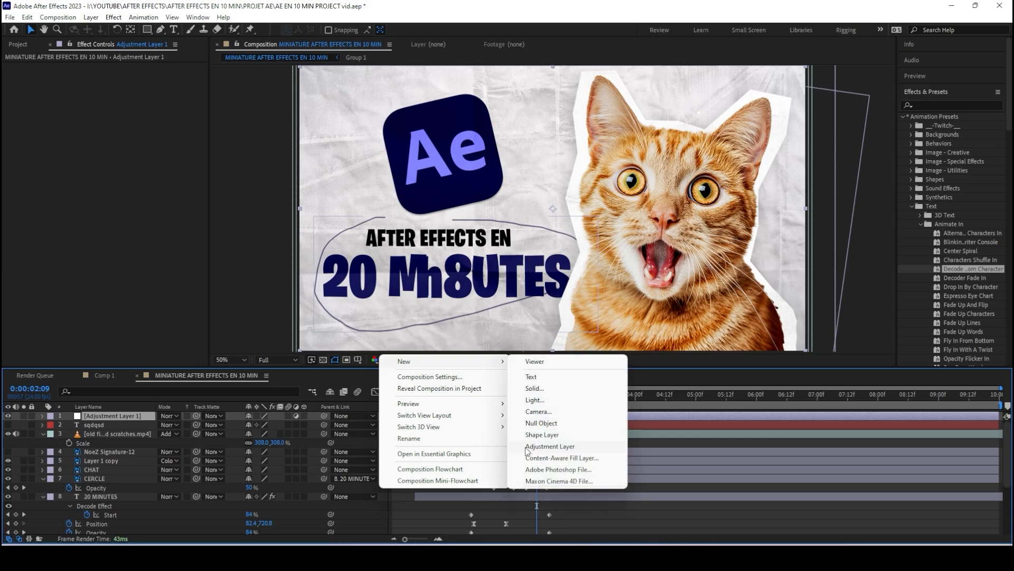
pyautogui.click(142, 418)
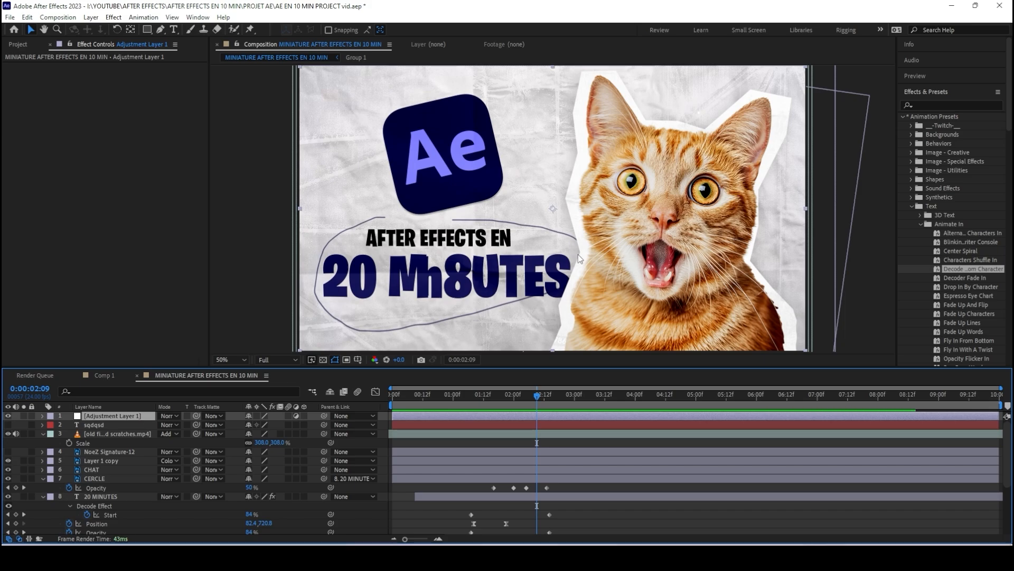
# Apply Posterize Time to the adjustment layer with a frame rate of 8 and preview the composition from the start
pyautogui.click(932, 106)
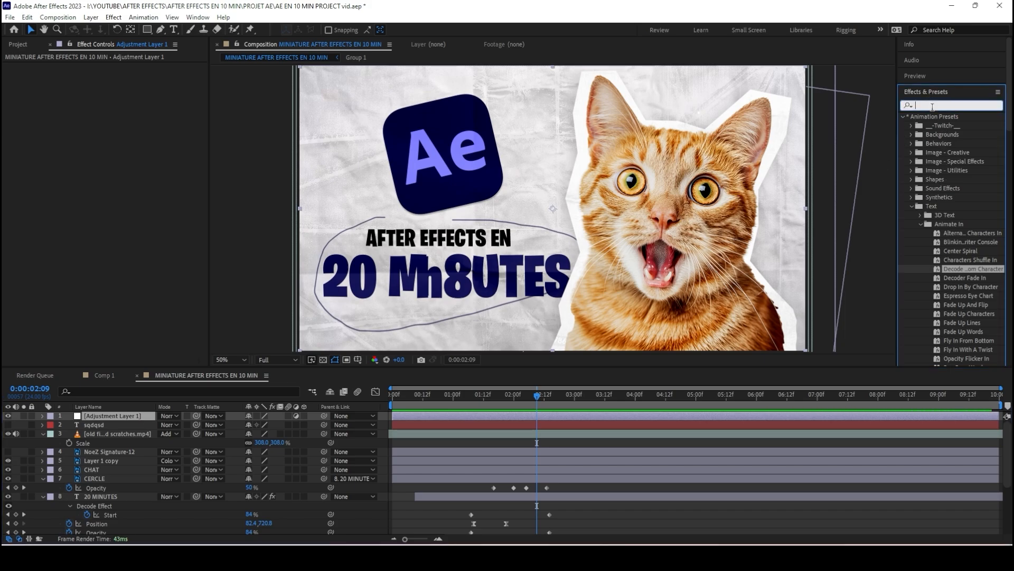
pyautogui.write('poster')
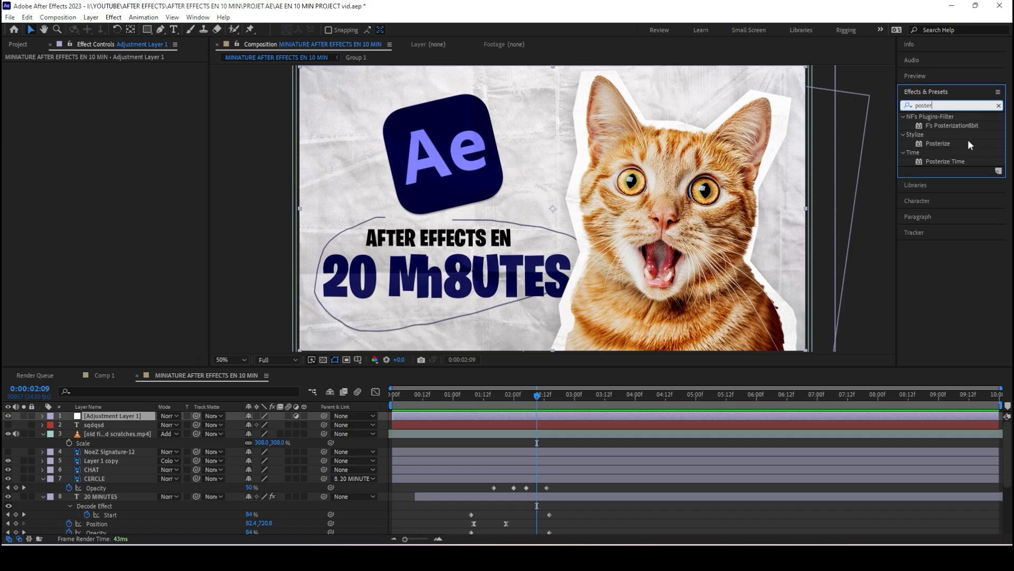
pyautogui.doubleClick(942, 161)
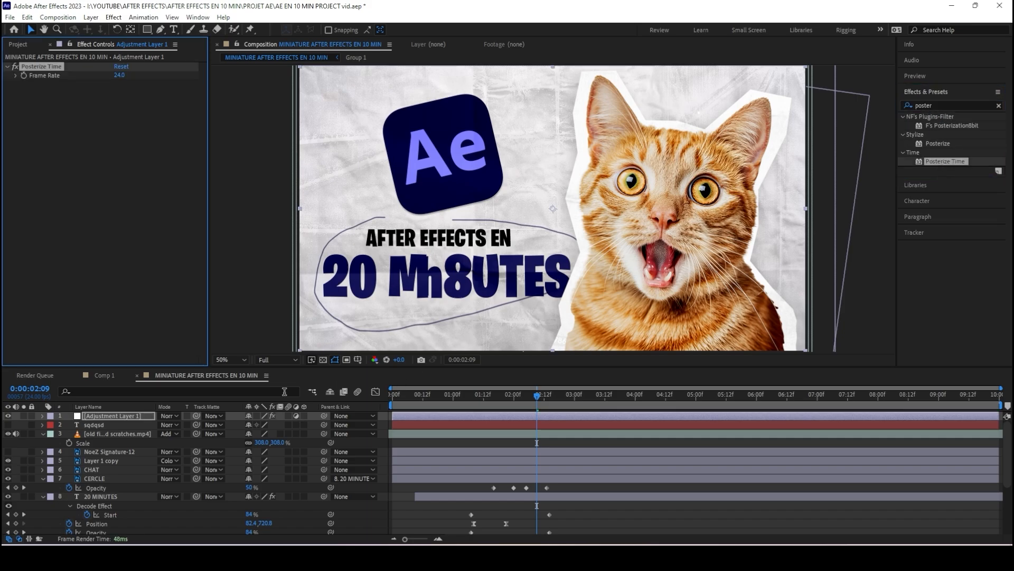
pyautogui.click(98, 419)
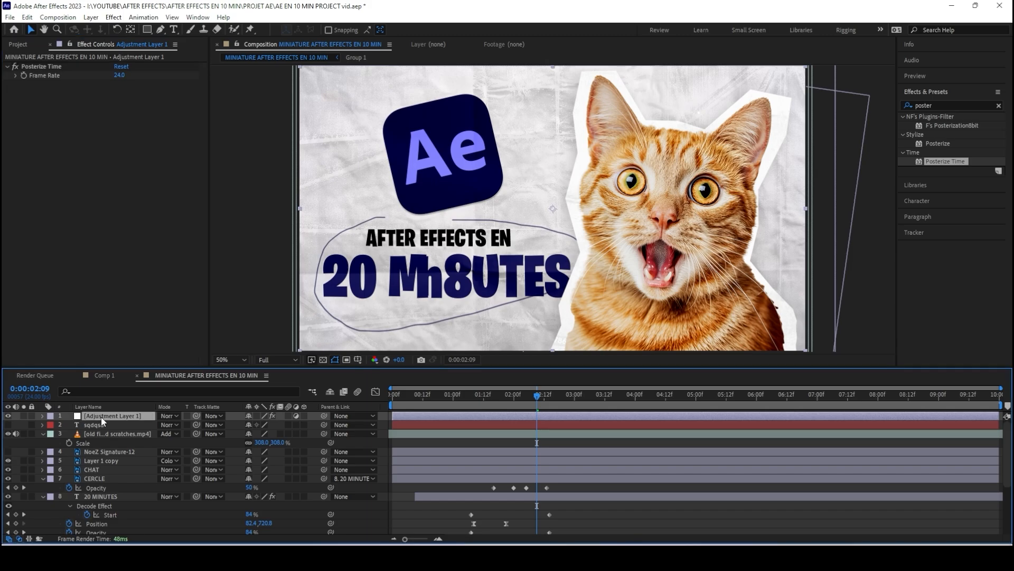
pyautogui.click(120, 76)
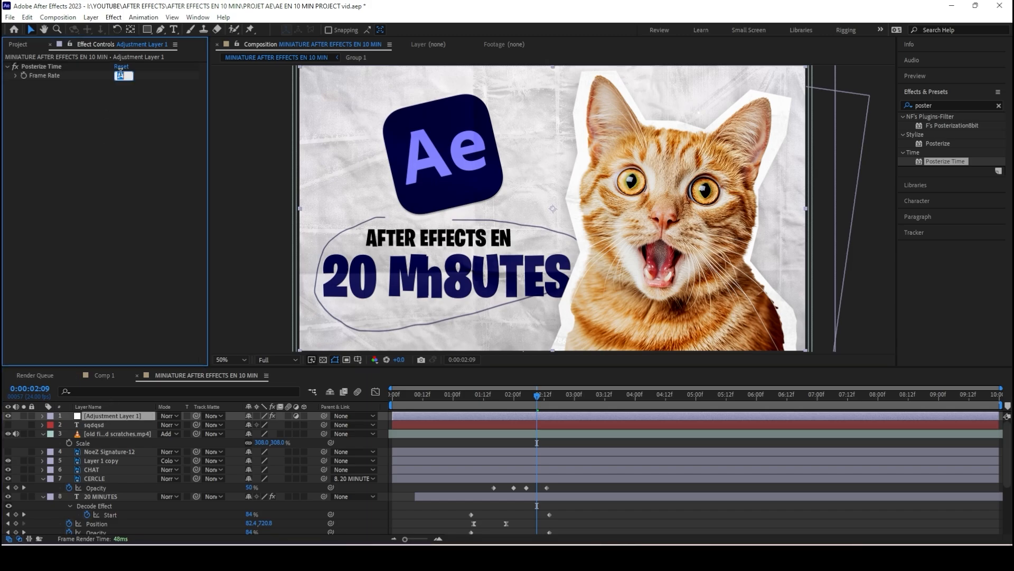
pyautogui.write('8')
pyautogui.press('Return')
pyautogui.click(940, 76)
pyautogui.click(925, 91)
pyautogui.click(951, 90)
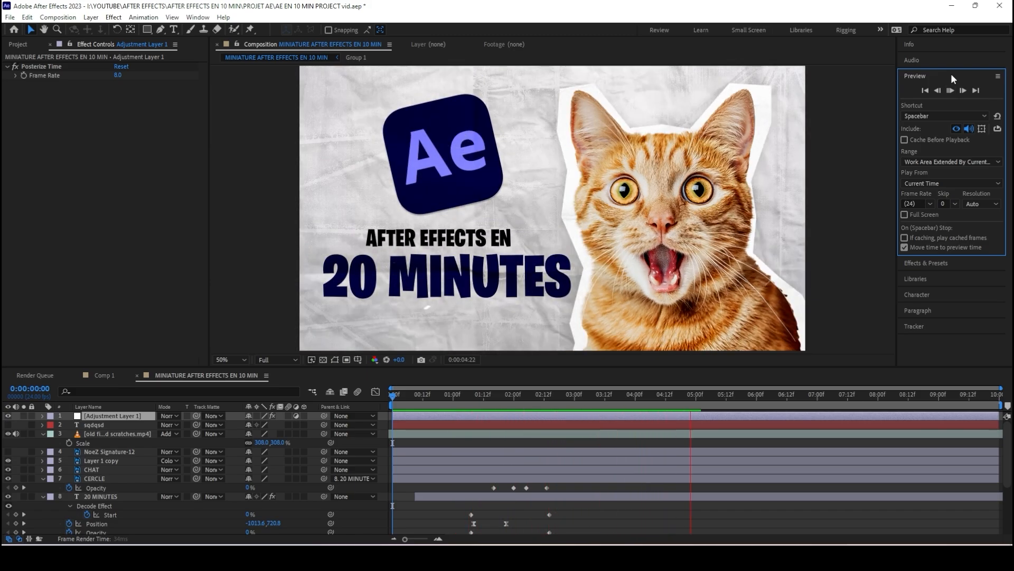
pyautogui.click(950, 91)
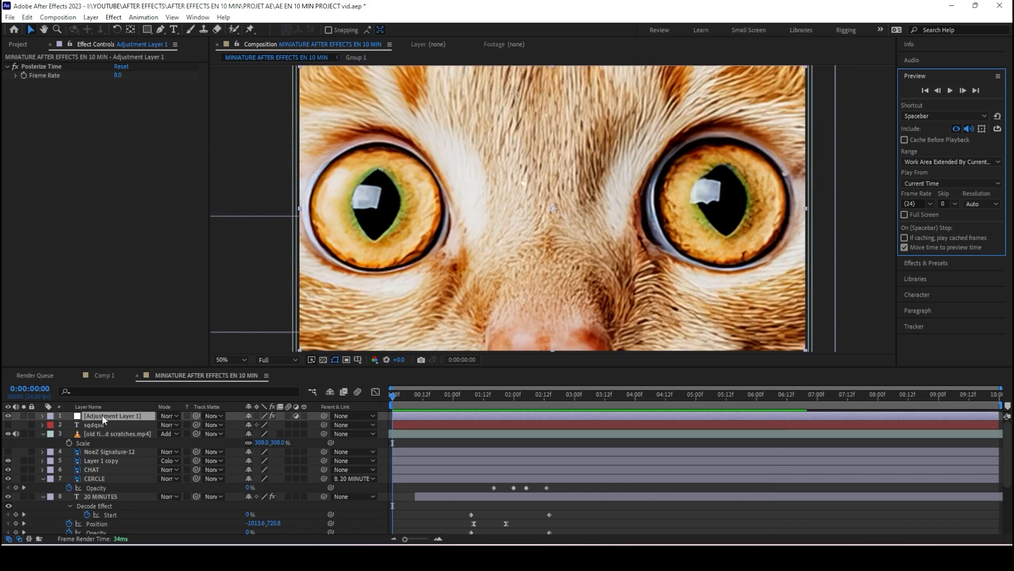
# Try the adjustment layer directly above LOGO AE in the layer stack and preview the composition from the start
pyautogui.click(102, 497)
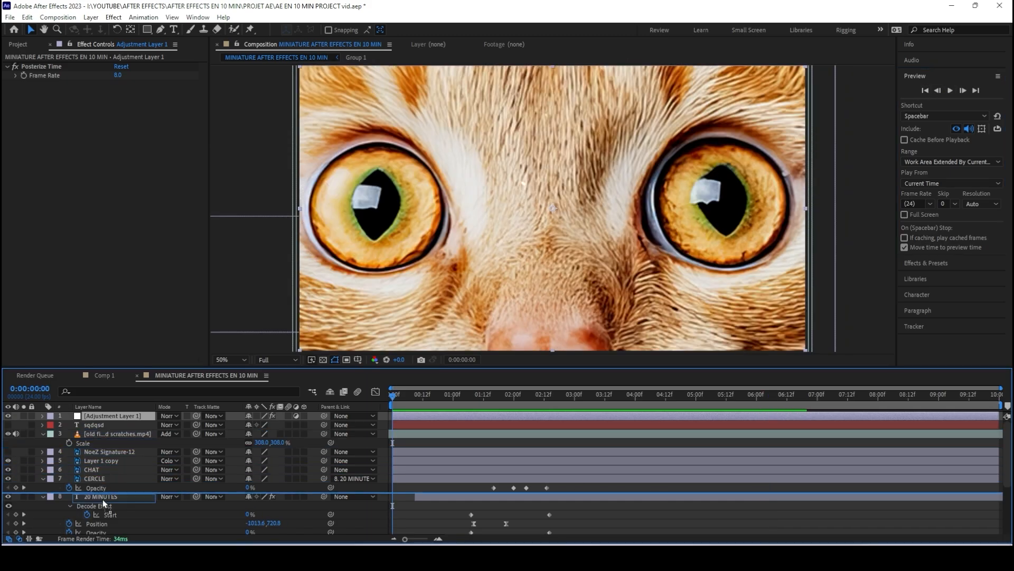
pyautogui.moveTo(107, 497); pyautogui.dragTo(127, 480)
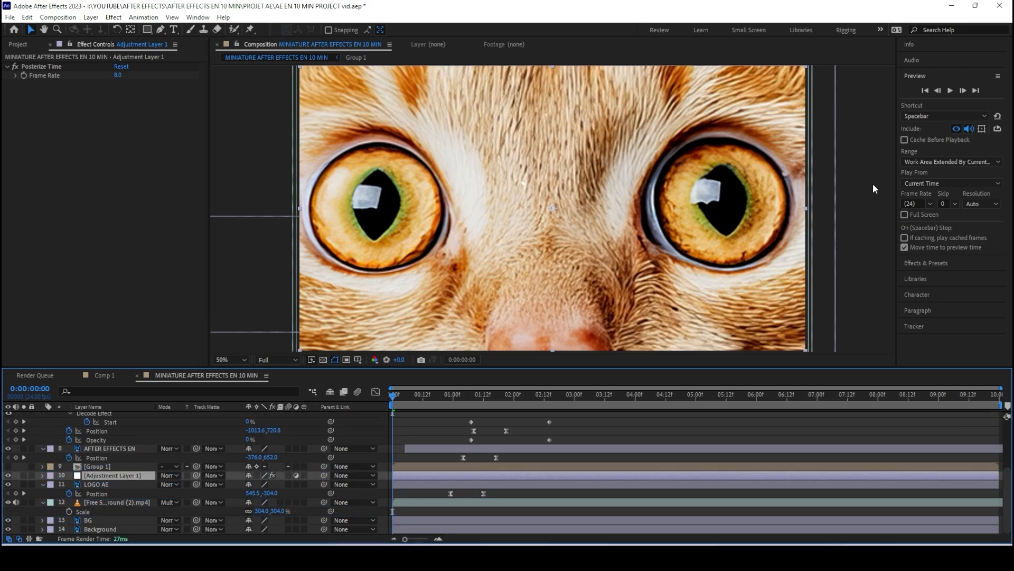
pyautogui.click(924, 91)
pyautogui.click(950, 90)
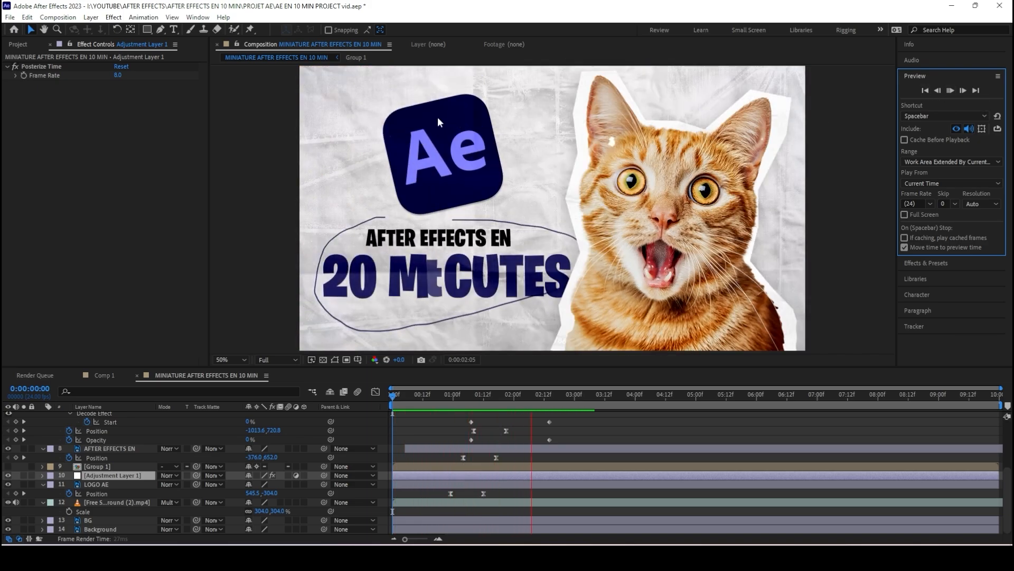
pyautogui.press('space')
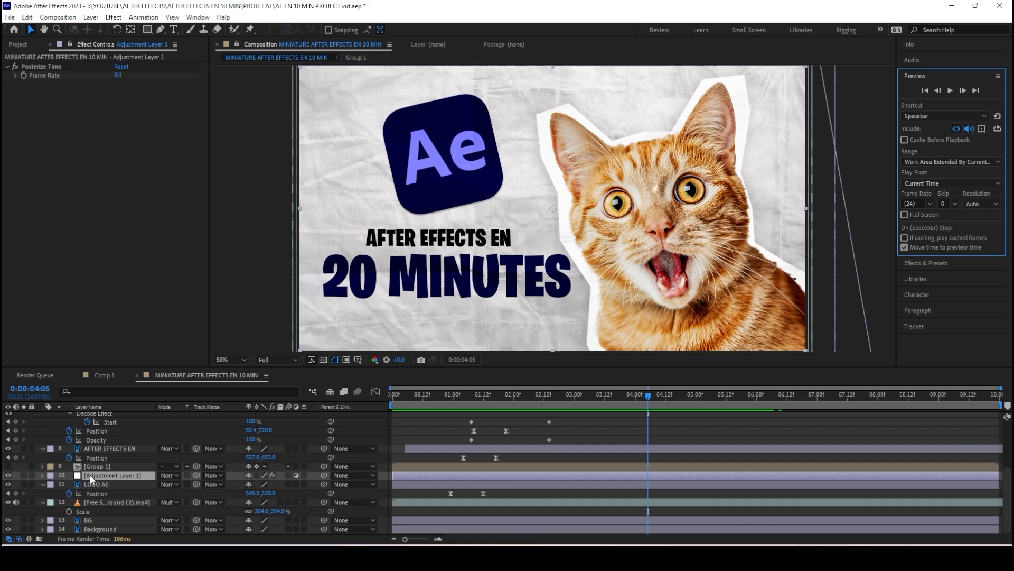
# Move the adjustment layer back to the top of the layer stack, previewing from the start, and save the project
pyautogui.scroll(3, 96, 417)
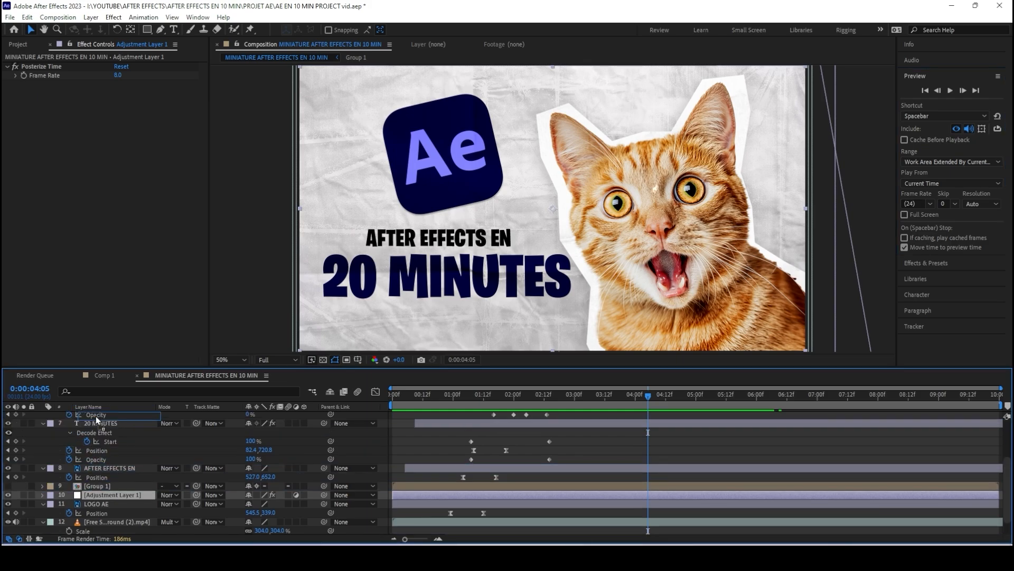
pyautogui.moveTo(96, 416); pyautogui.dragTo(97, 412)
pyautogui.click(925, 91)
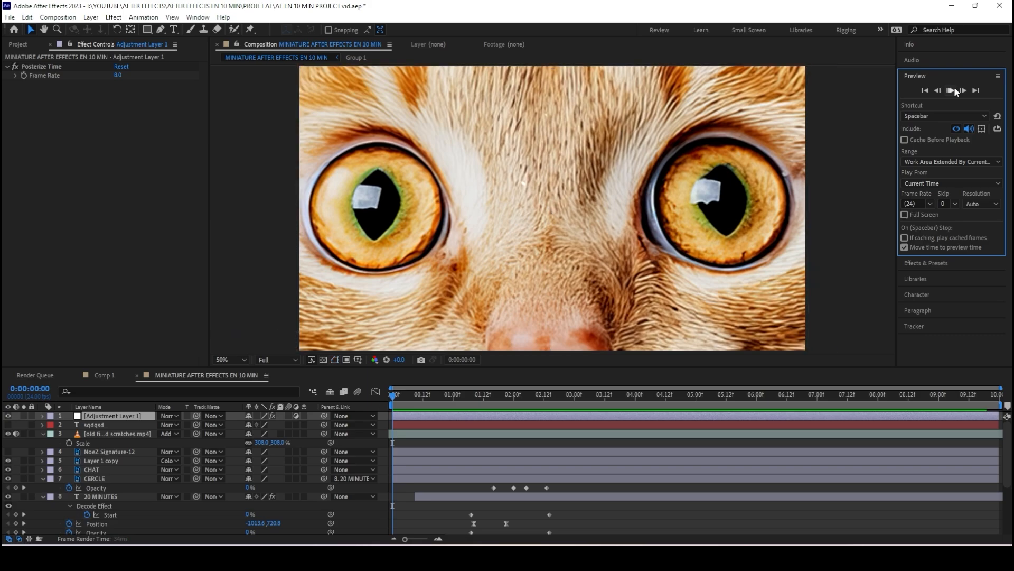
pyautogui.click(956, 91)
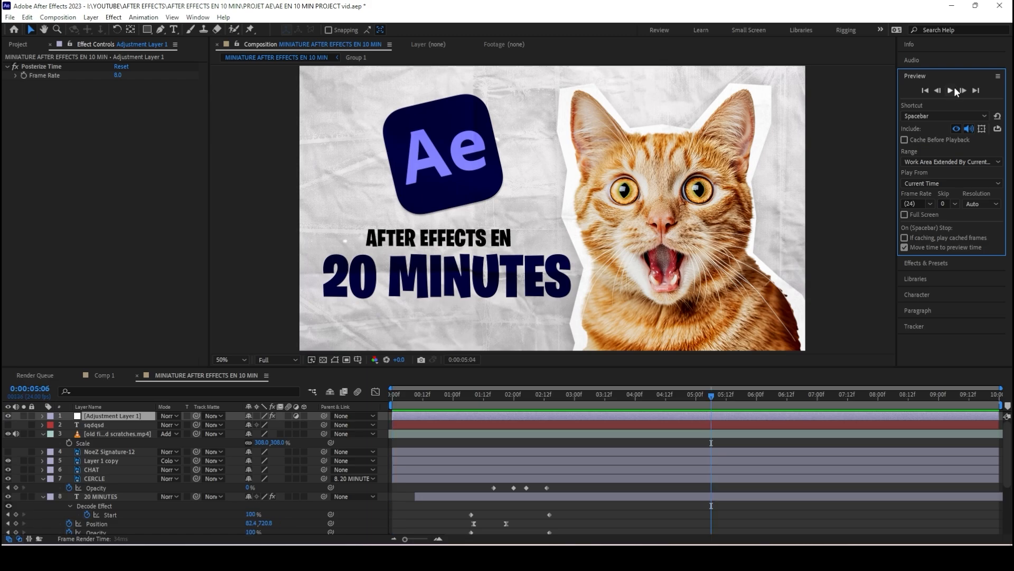
pyautogui.hotkey('ctrl', 's')
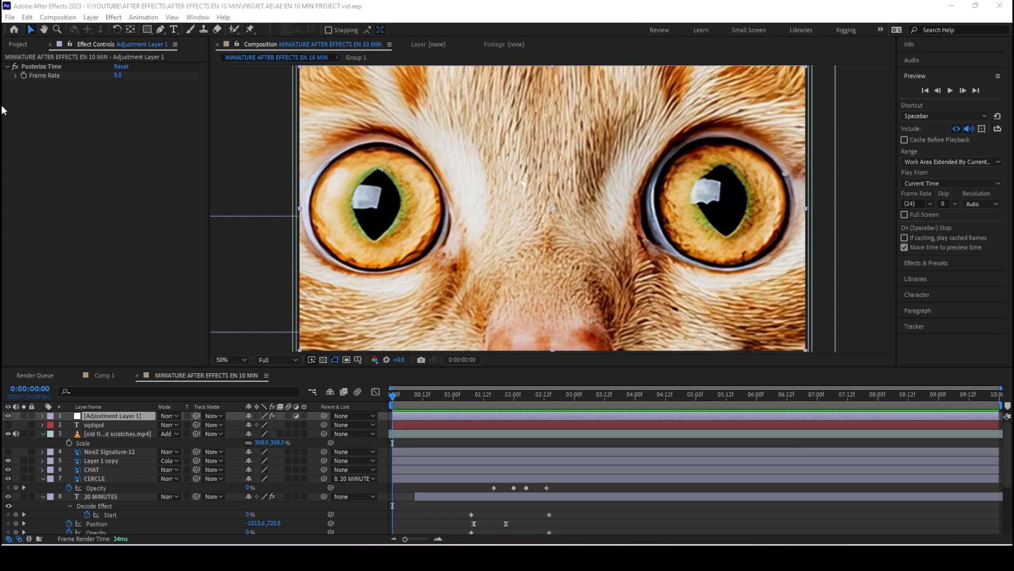
# Place the MEOW music video footage as the topmost layer of the composition and hide its picture, keeping its sound
pyautogui.click(15, 46)
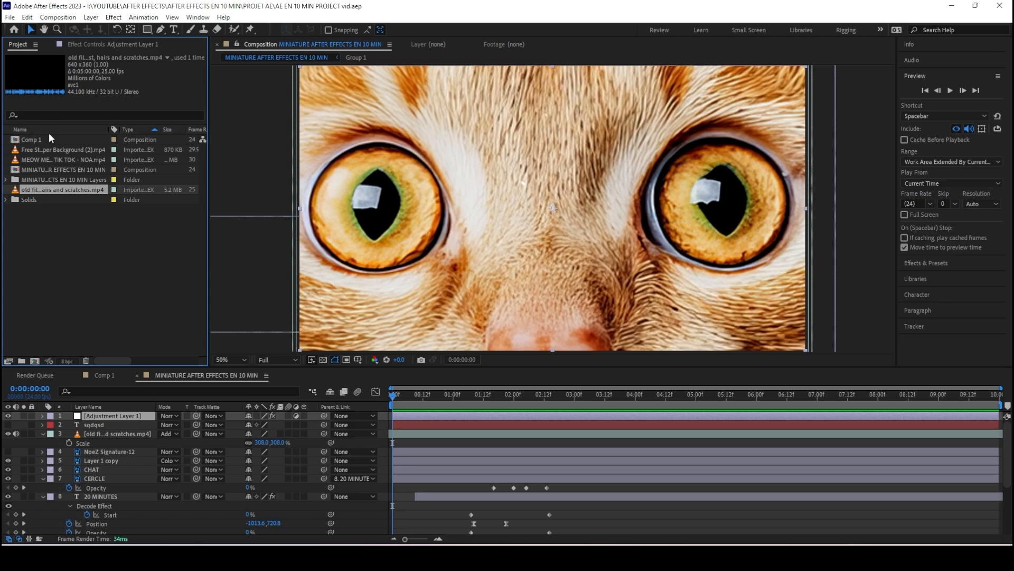
pyautogui.click(56, 159)
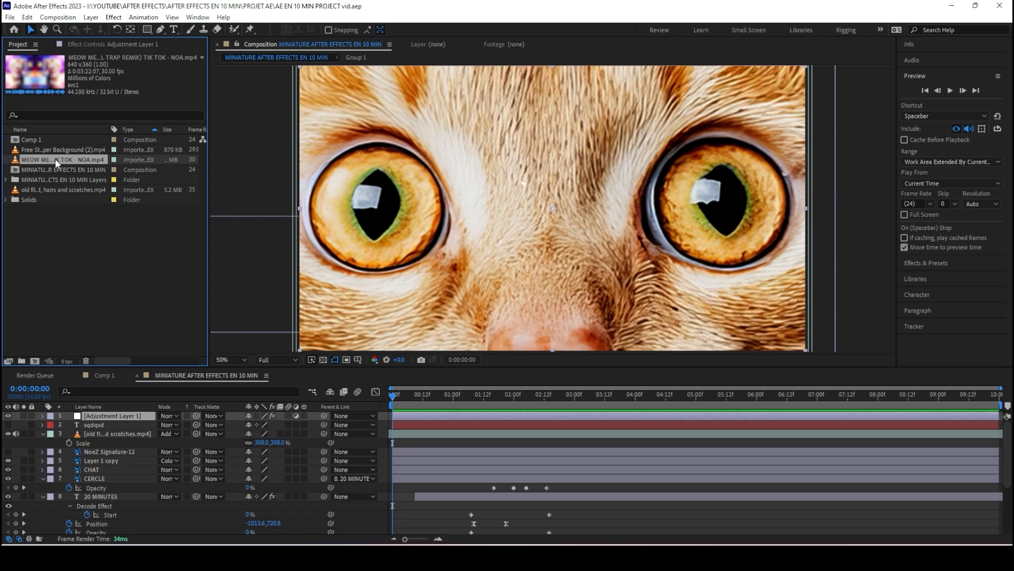
pyautogui.moveTo(55, 159); pyautogui.dragTo(106, 414)
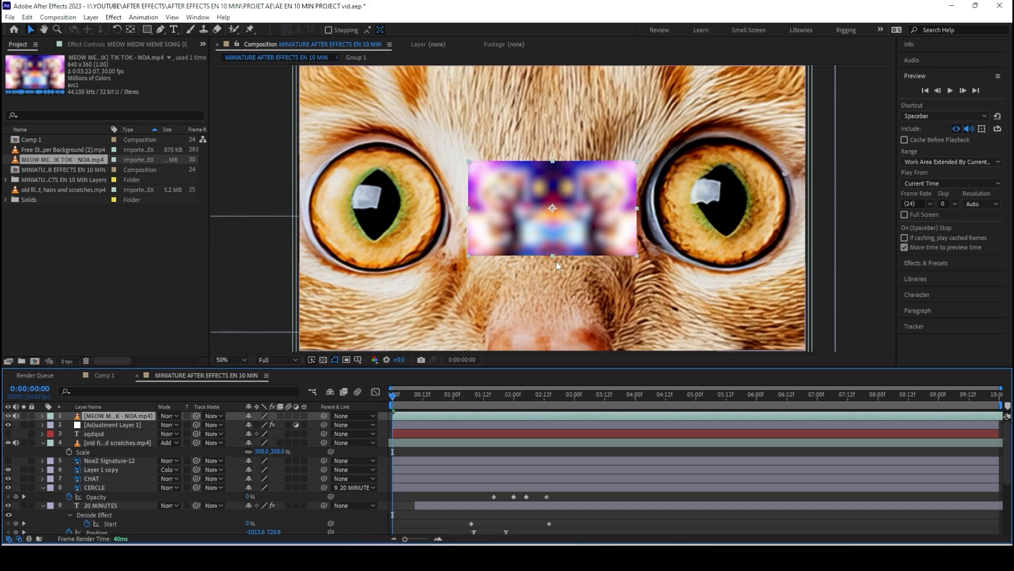
pyautogui.click(8, 416)
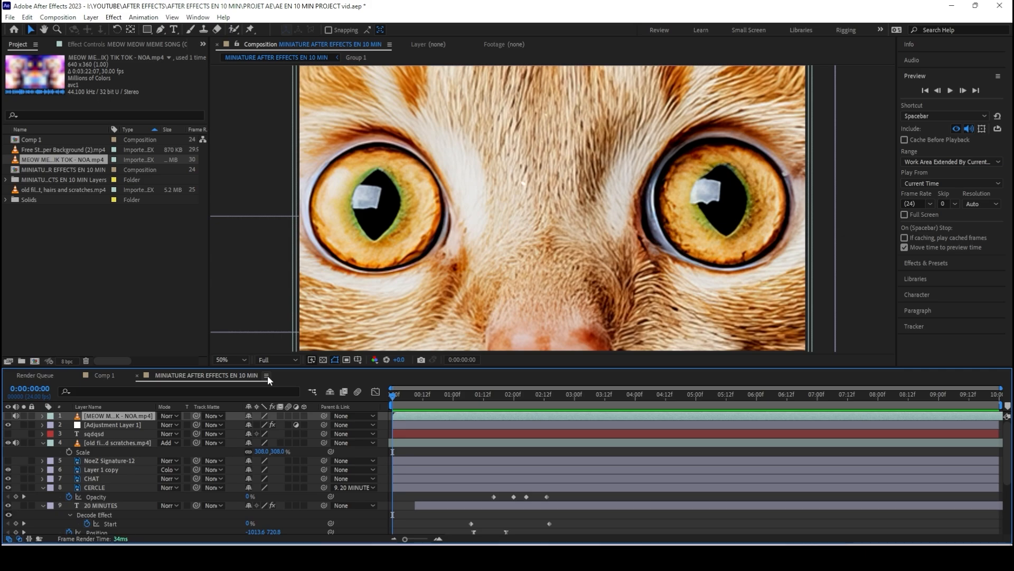
# Reveal the music layer's audio levels and waveform and preview the animation with its sound
pyautogui.press('l')
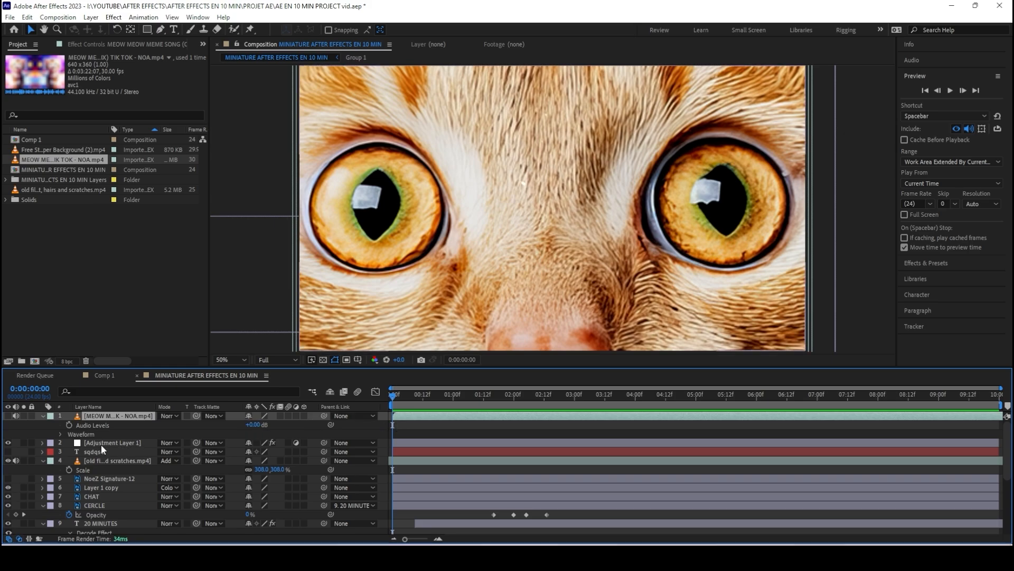
pyautogui.click(60, 434)
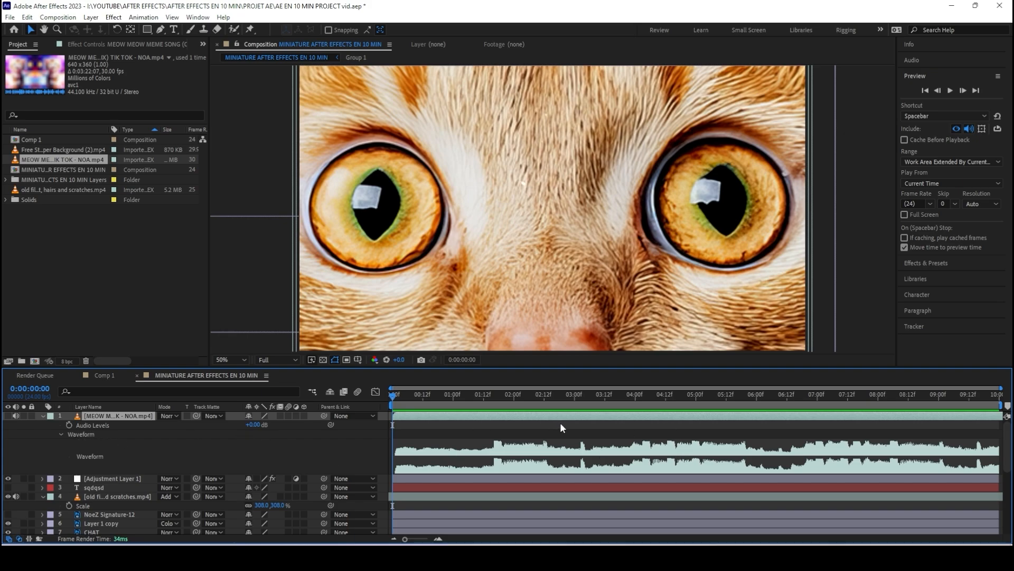
pyautogui.click(949, 91)
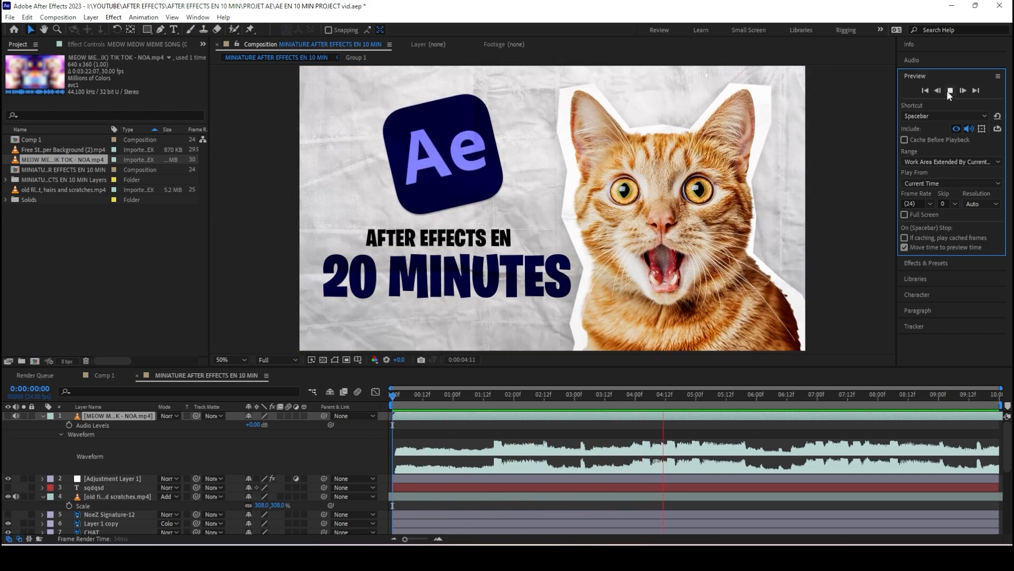
pyautogui.click(949, 91)
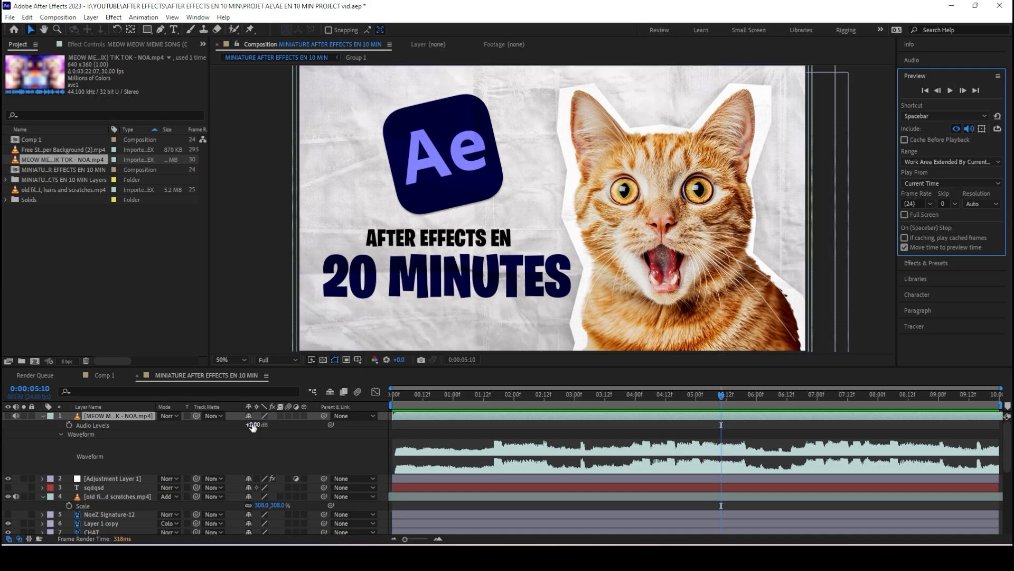
# Try splitting the music layer at 0:00:01:16, where the waveform gets louder, and show the second part's waveform
pyautogui.click(494, 397)
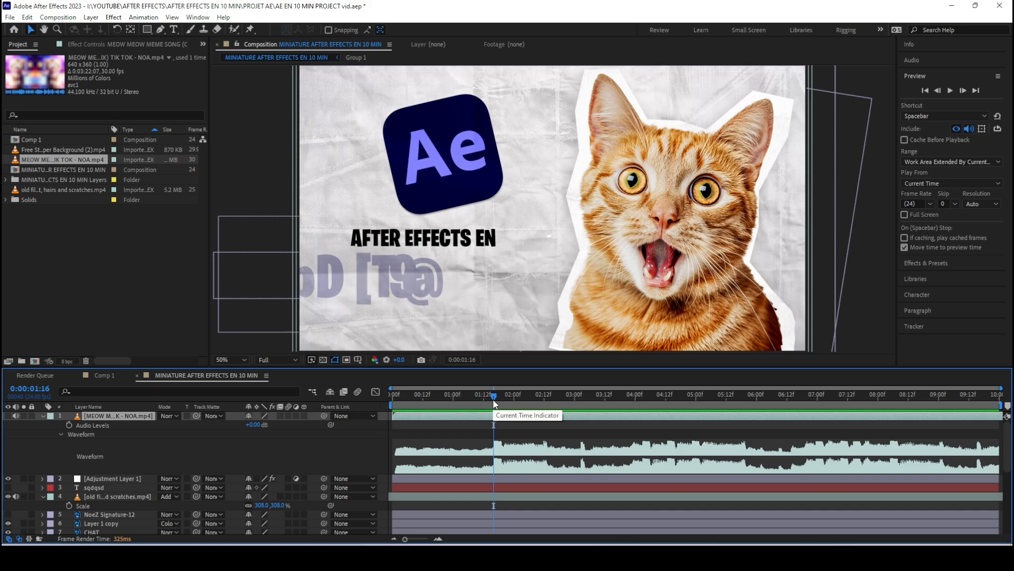
pyautogui.hotkey('ctrl', 'shift', 'd')
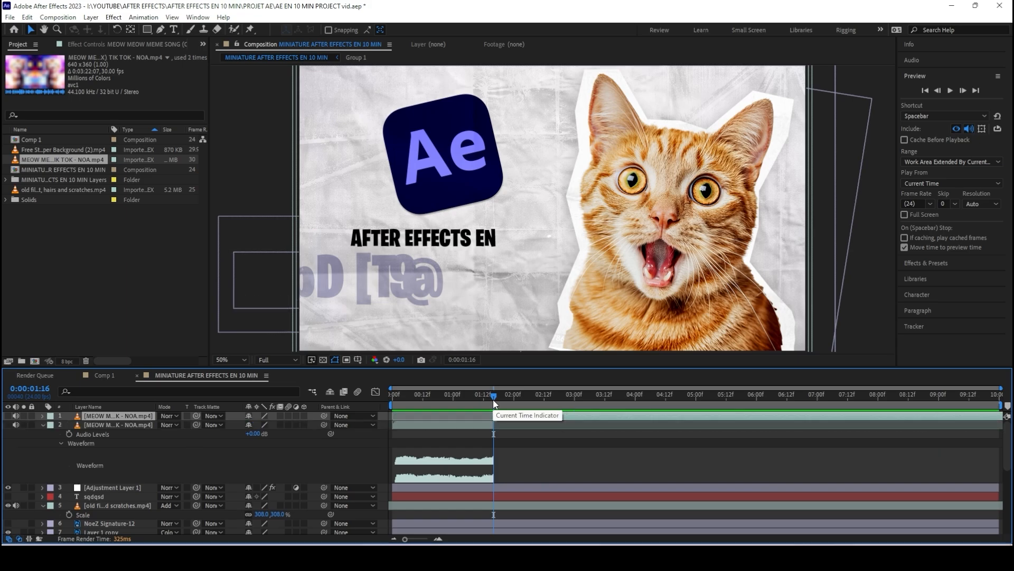
pyautogui.press('l')
pyautogui.press('l')
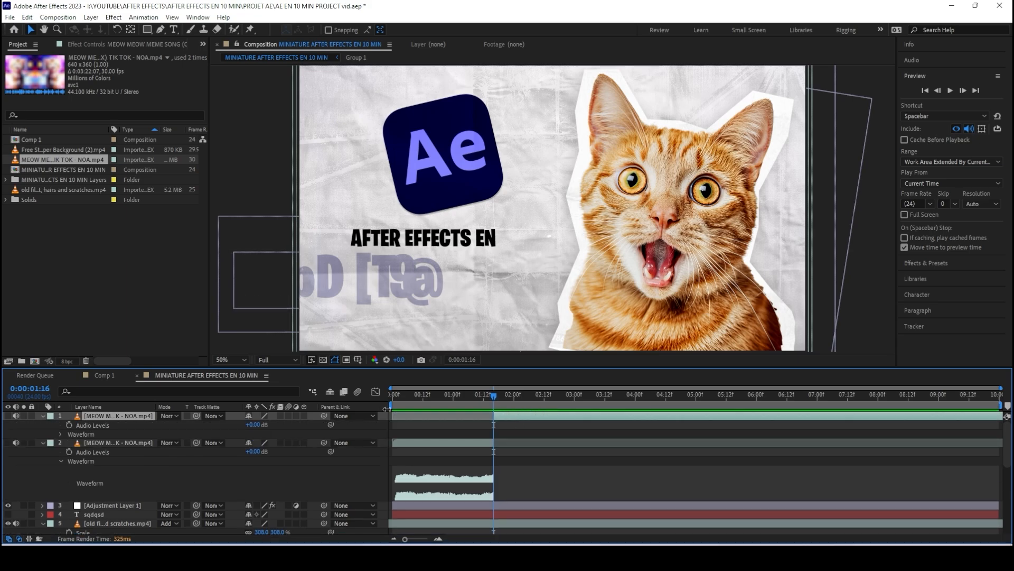
pyautogui.click(61, 435)
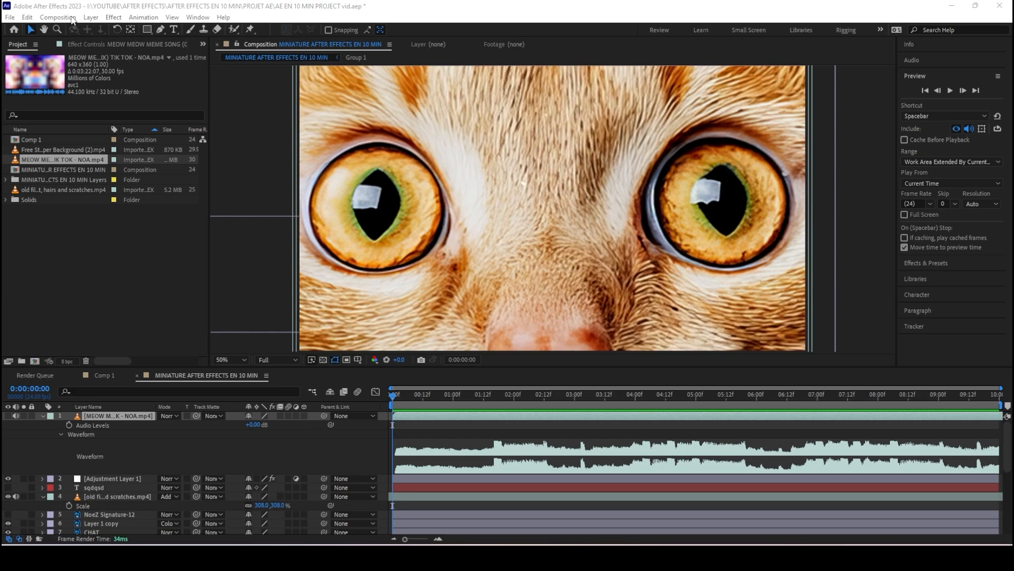
# Add the thumbnail composition to the Render Queue
pyautogui.click(72, 20)
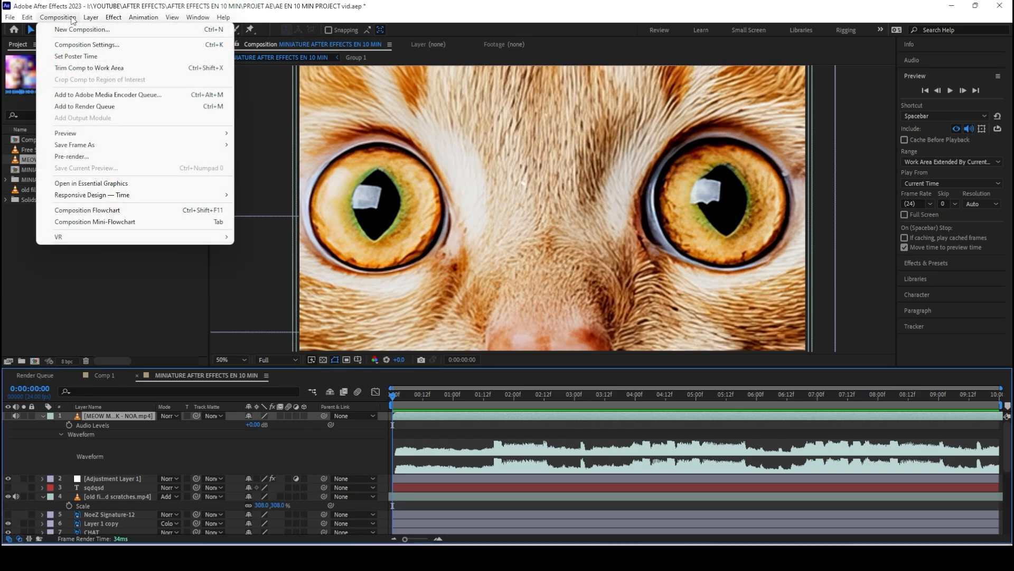
pyautogui.click(101, 107)
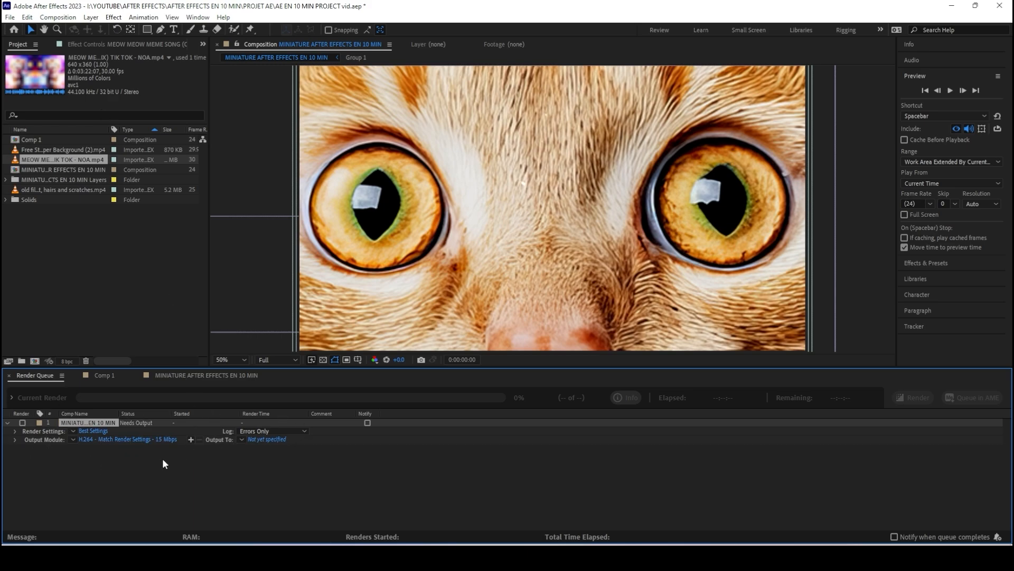
# Examine the queued item's output module settings, including the available formats, the channel choices and the color management options, without changing them
pyautogui.click(106, 443)
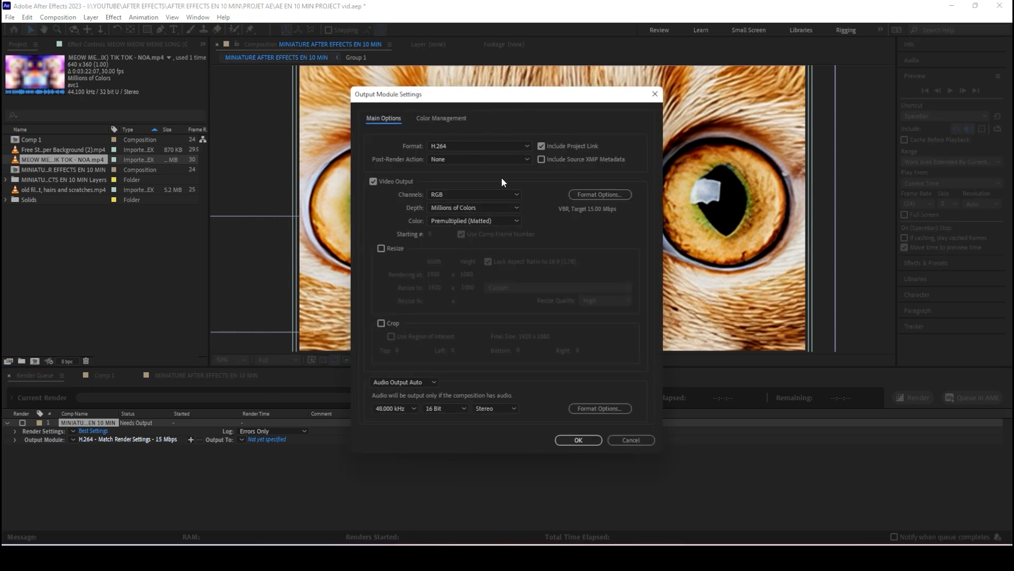
pyautogui.click(469, 145)
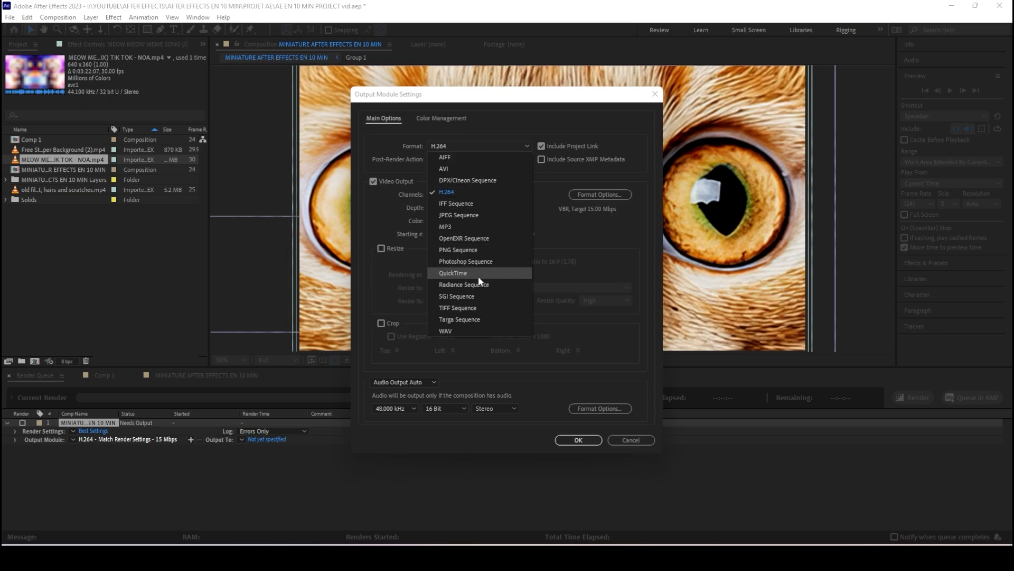
pyautogui.click(594, 251)
pyautogui.click(506, 194)
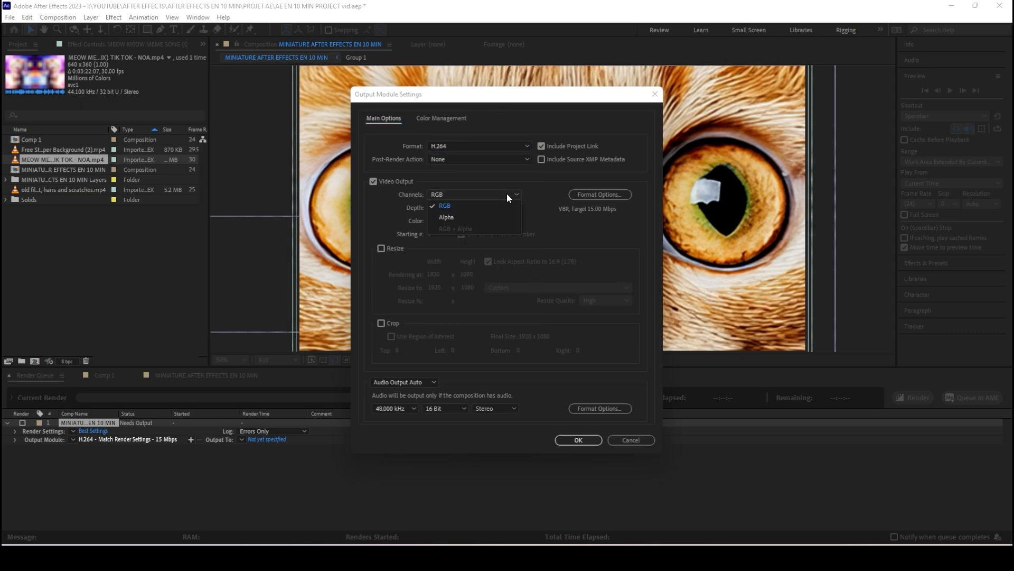
pyautogui.click(577, 255)
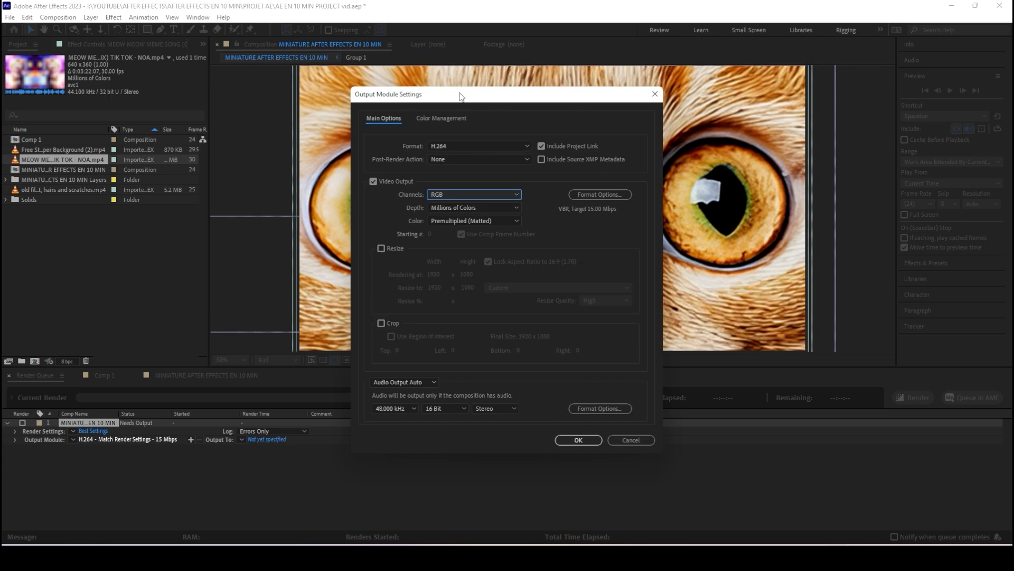
pyautogui.click(444, 118)
pyautogui.click(381, 116)
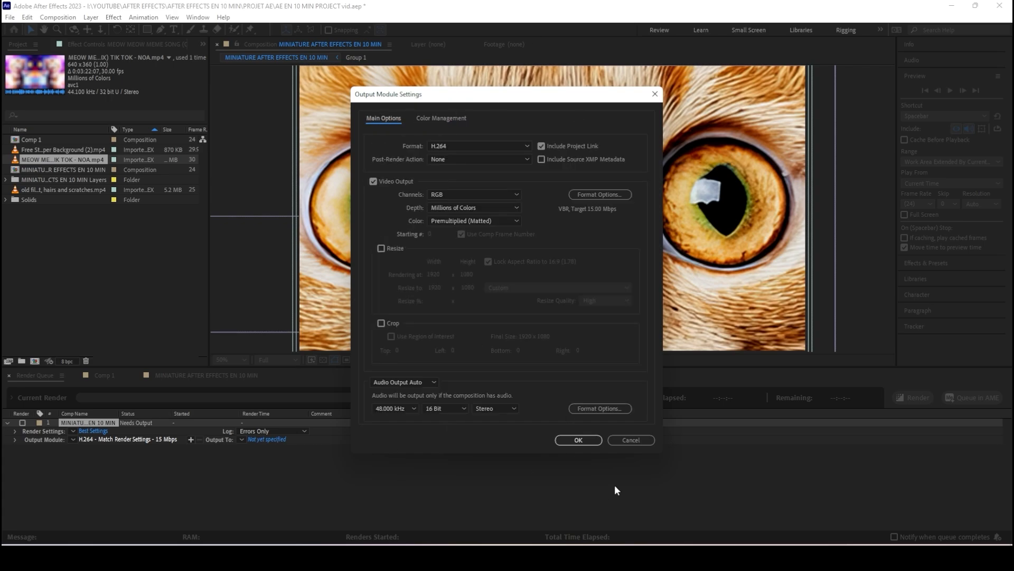
pyautogui.click(630, 440)
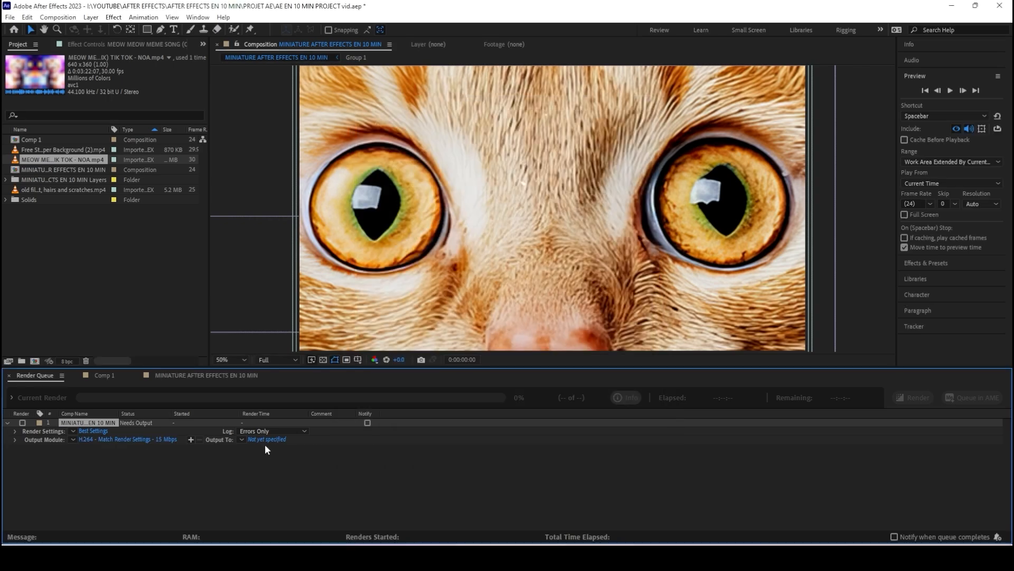
# Choose the RENDER folder inside AFTER EFFECTS EN 10 MIN as the output destination for the queued composition
pyautogui.click(265, 438)
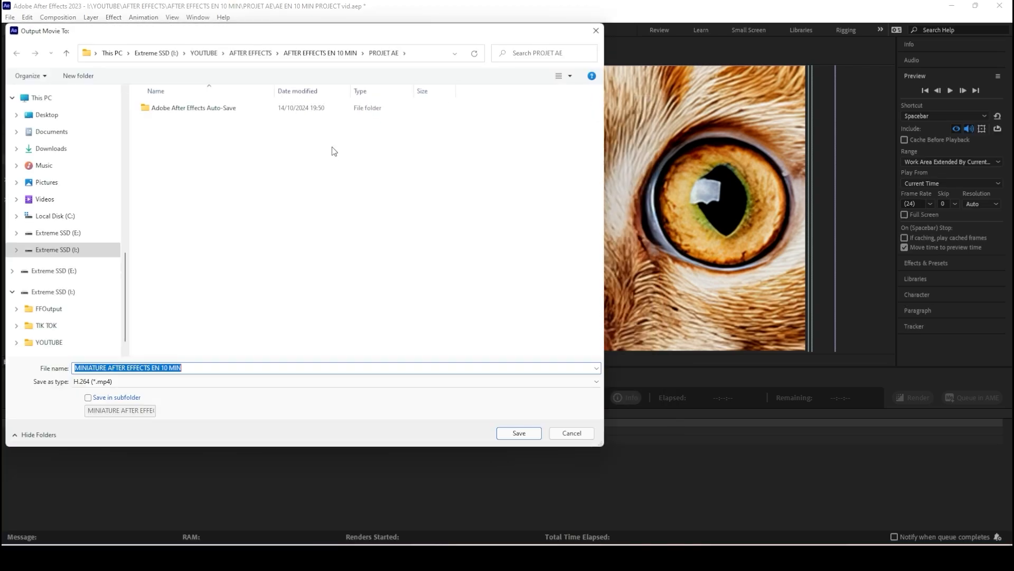
pyautogui.click(319, 52)
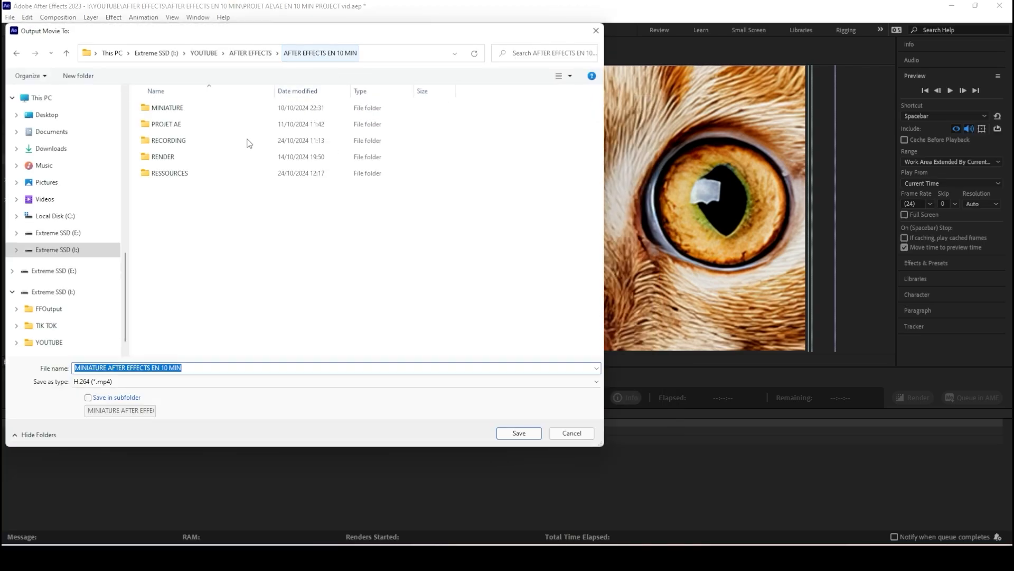
pyautogui.click(201, 157)
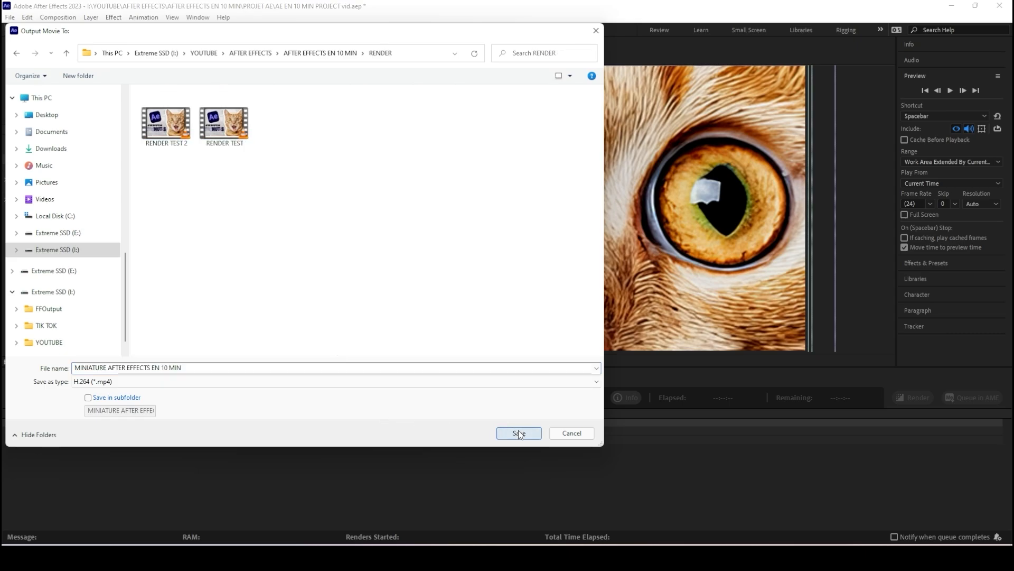
# Save the output file name as MINIATURE AFTER EFFECTS EN20 MIN in H.264 format and render the queued composition
pyautogui.click(425, 368)
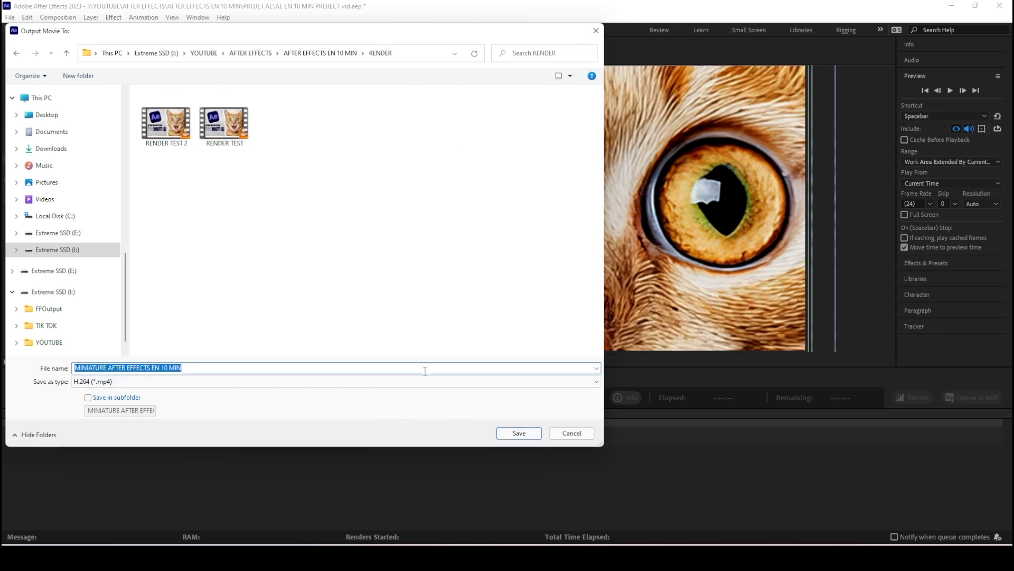
pyautogui.click(425, 371)
pyautogui.press('Left')
pyautogui.press('Left')
pyautogui.press('Left')
pyautogui.press('Left')
pyautogui.press('Left')
pyautogui.press('BackSpace')
pyautogui.write('3')
pyautogui.press('BackSpace')
pyautogui.press('BackSpace')
pyautogui.write('2')
pyautogui.press('Return')
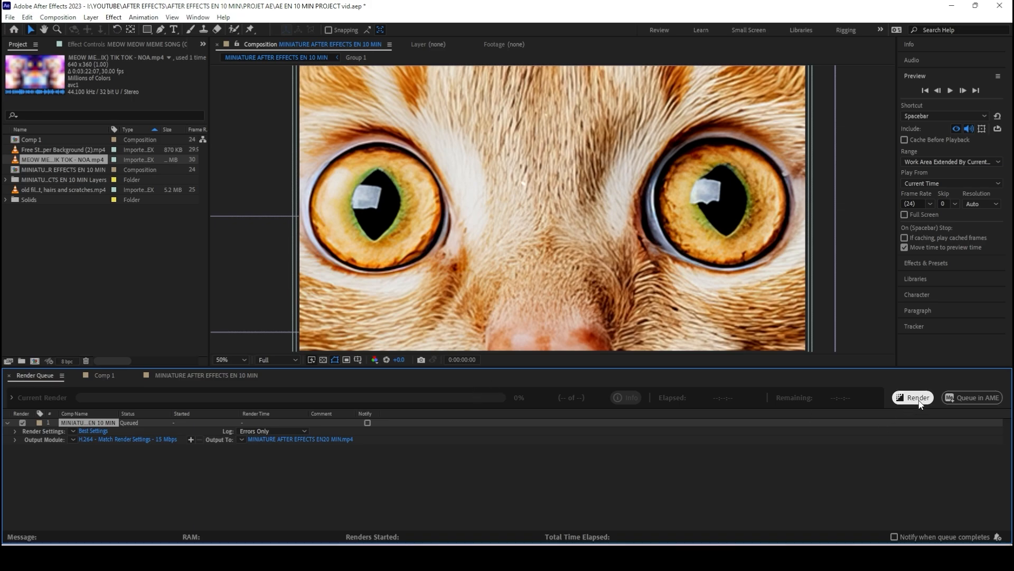
pyautogui.click(919, 403)
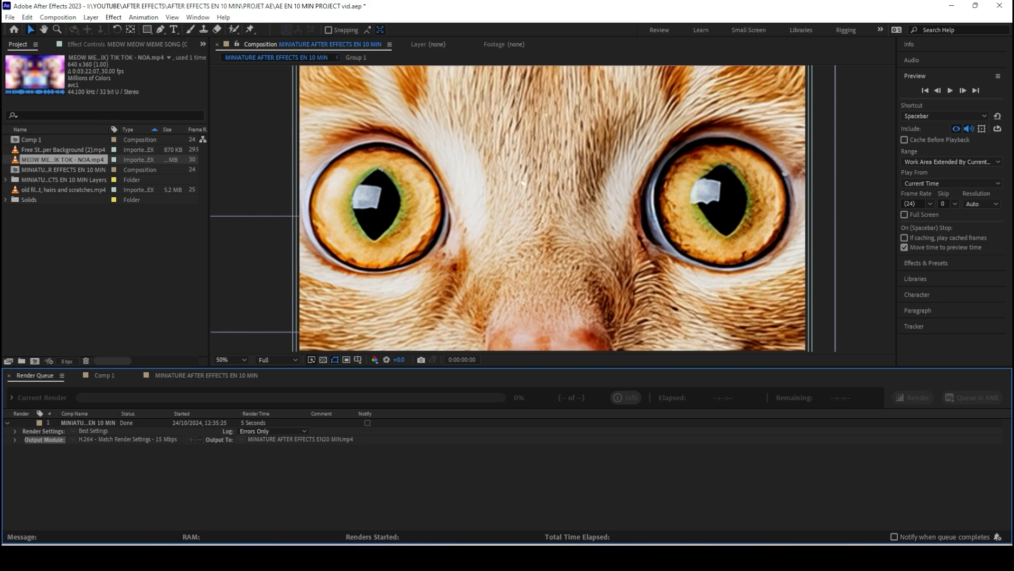
# Switch to VLC media player and play the rendered MINIATURE AFTER EFFECTS EN20 MIN.mp4 from its beginning
pyautogui.hotkey('alt', 'Tab')
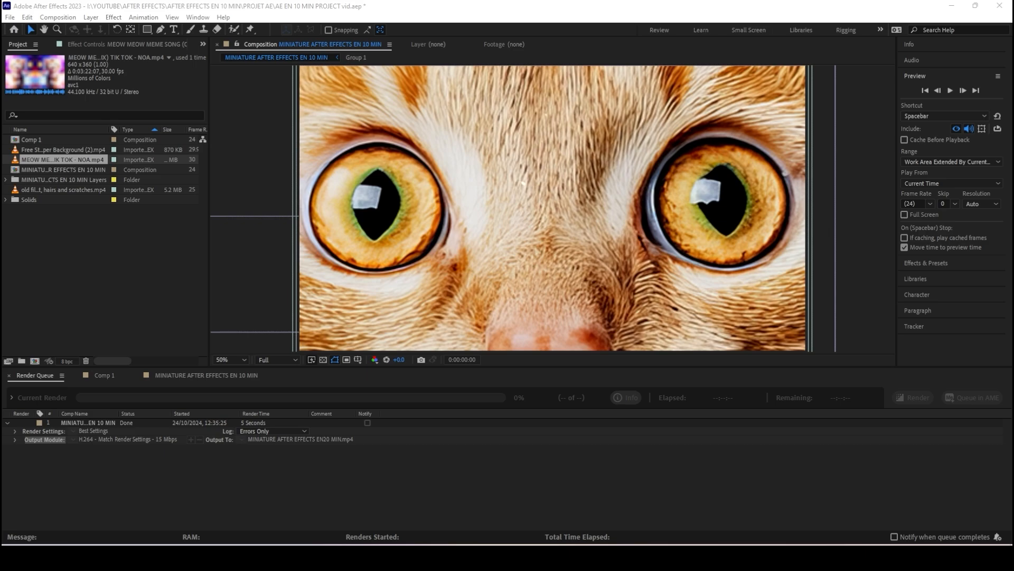
pyautogui.moveTo(1013, 326); pyautogui.dragTo(177, 1)
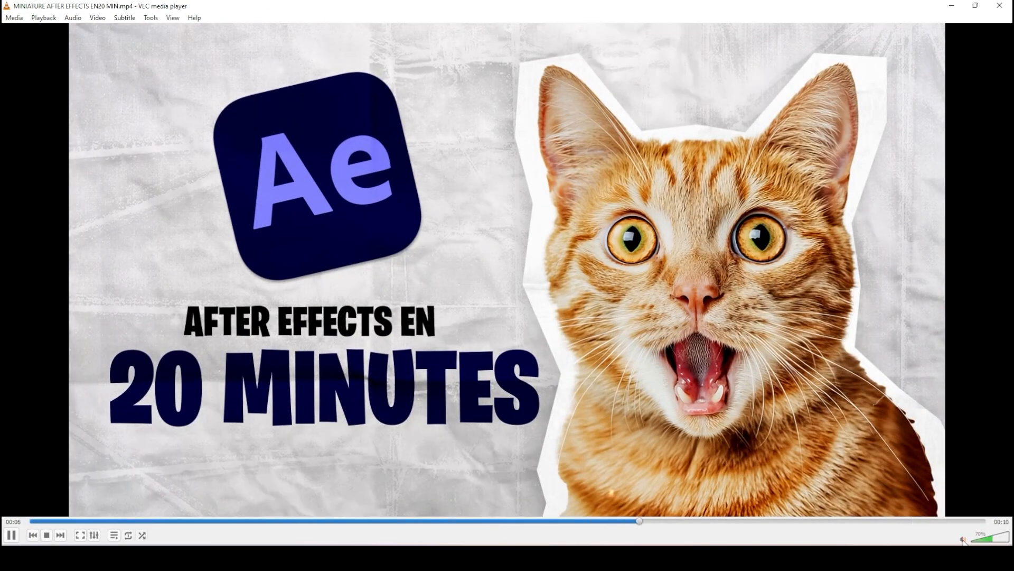
pyautogui.click(72, 520)
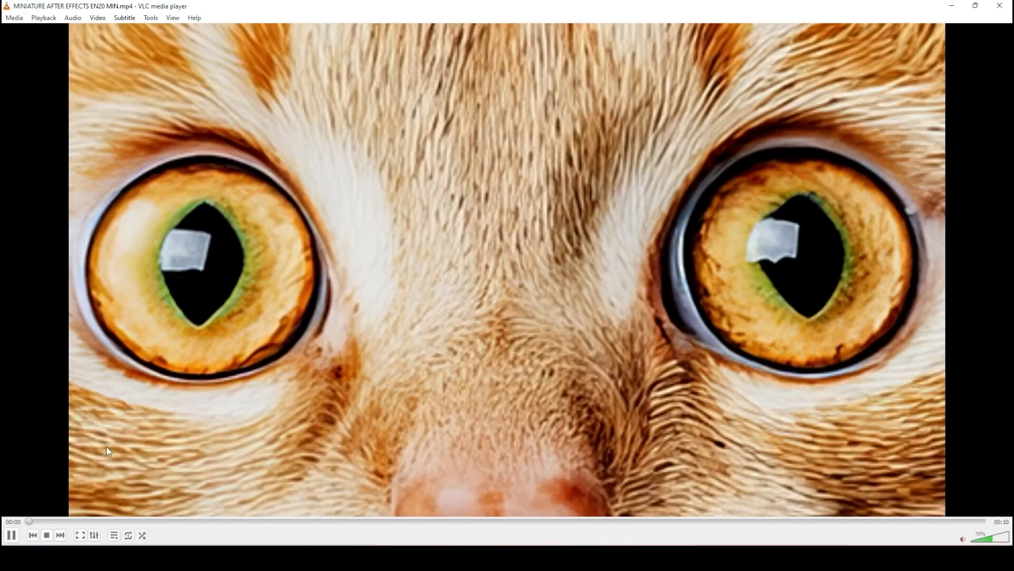